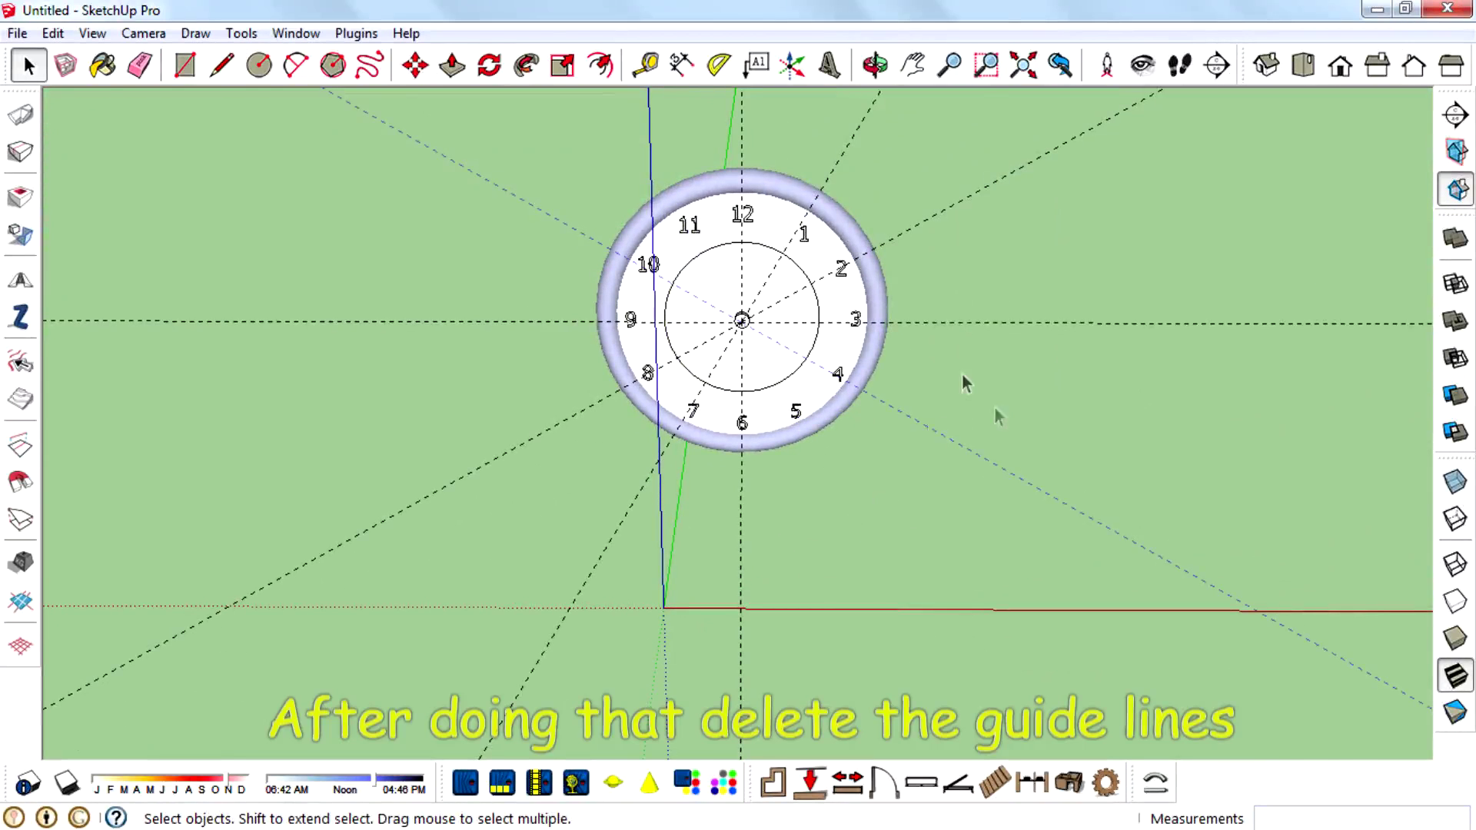
Step: Delete all the guide lines crossing the clock face
key(Delete)
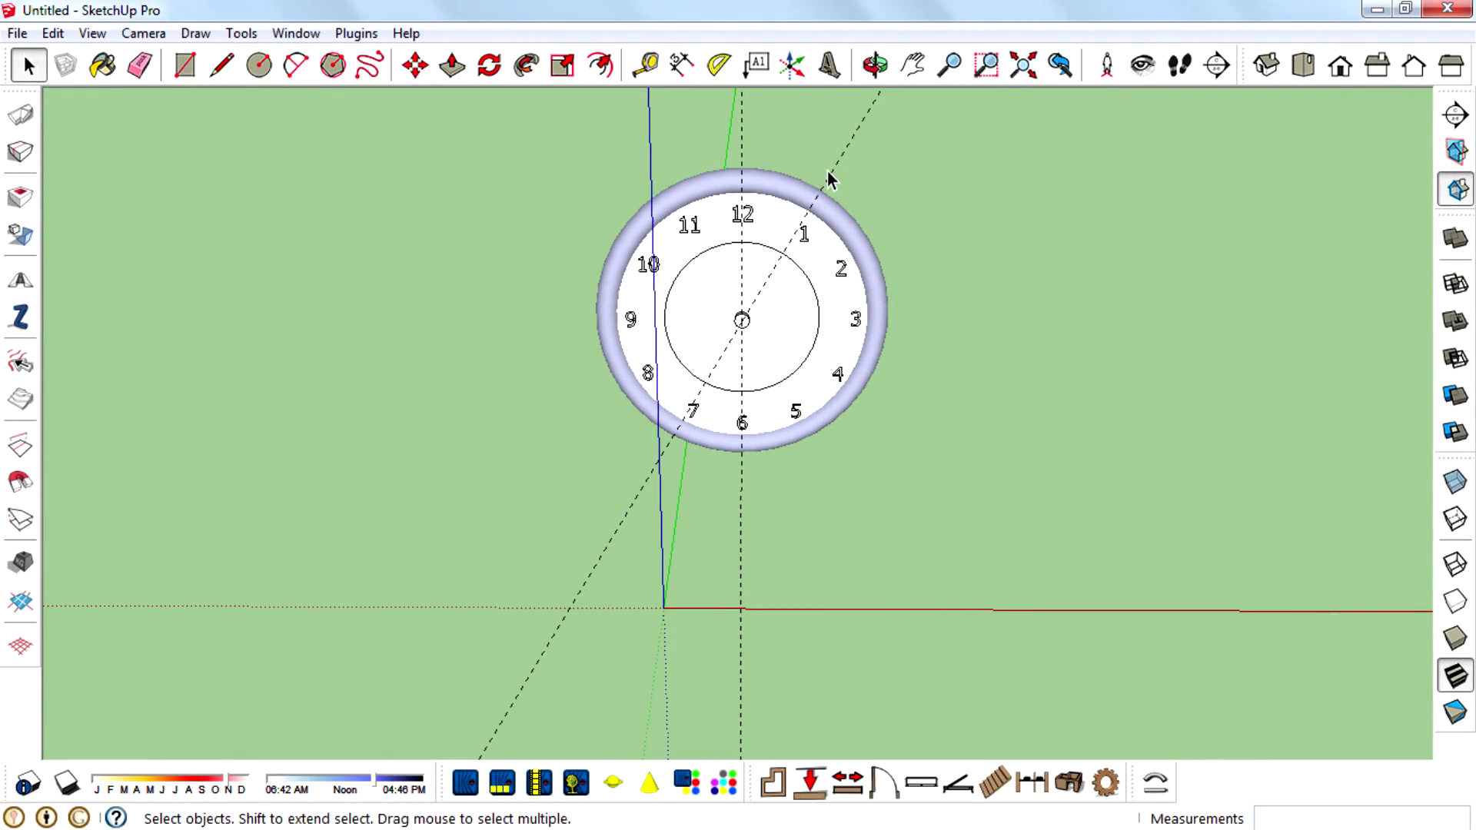
click(827, 172)
key(Delete)
click(742, 155)
key(Delete)
Step: Turn on hidden geometry and unhide the component containing the clock hands and inner ring
click(94, 34)
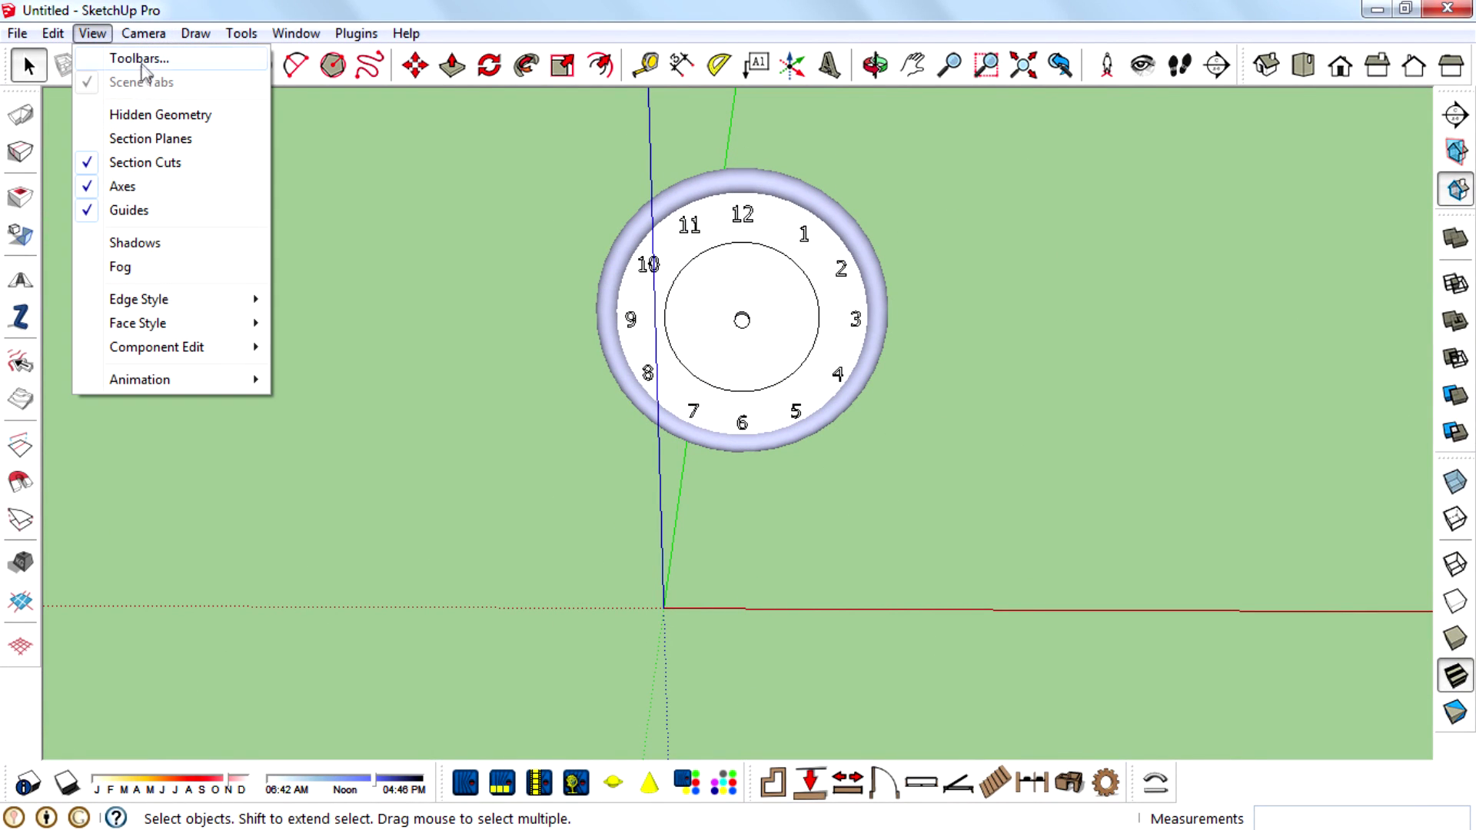
click(134, 115)
scroll(736, 319, up, 2)
click(736, 319)
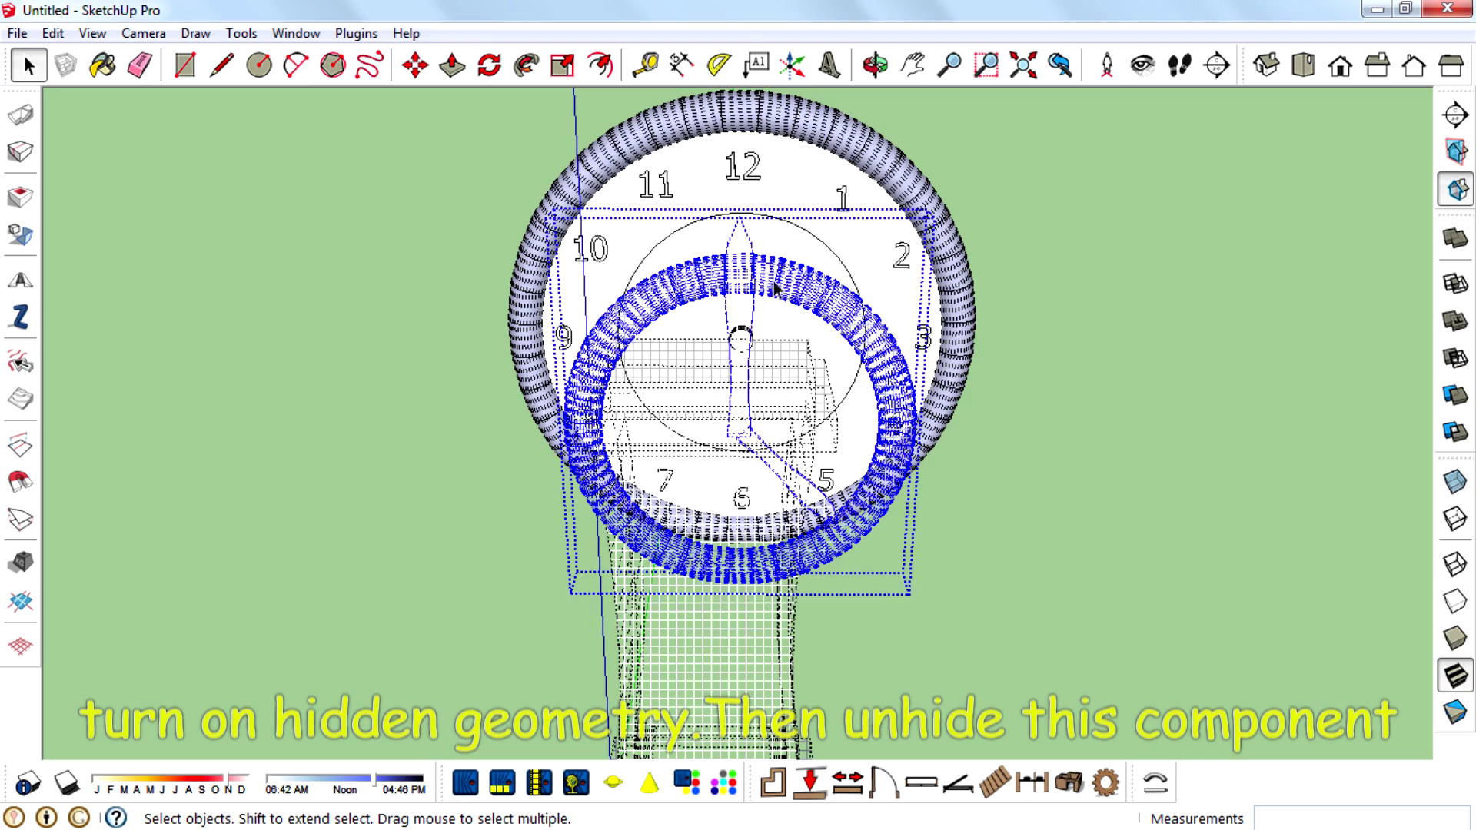
middle_drag(775, 288, 961, 358)
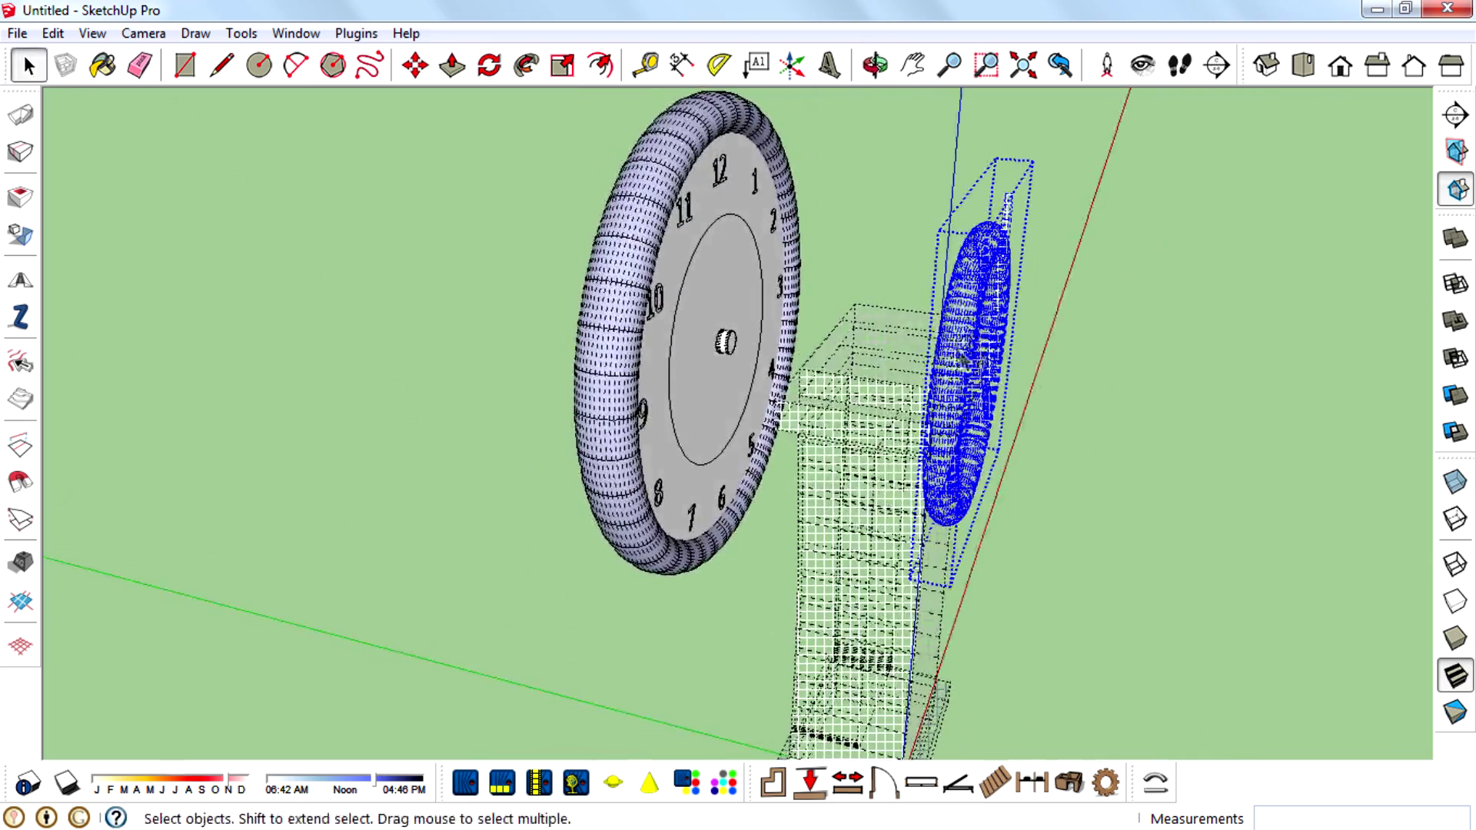
right_click(958, 342)
click(1014, 345)
middle_drag(1074, 461, 1001, 432)
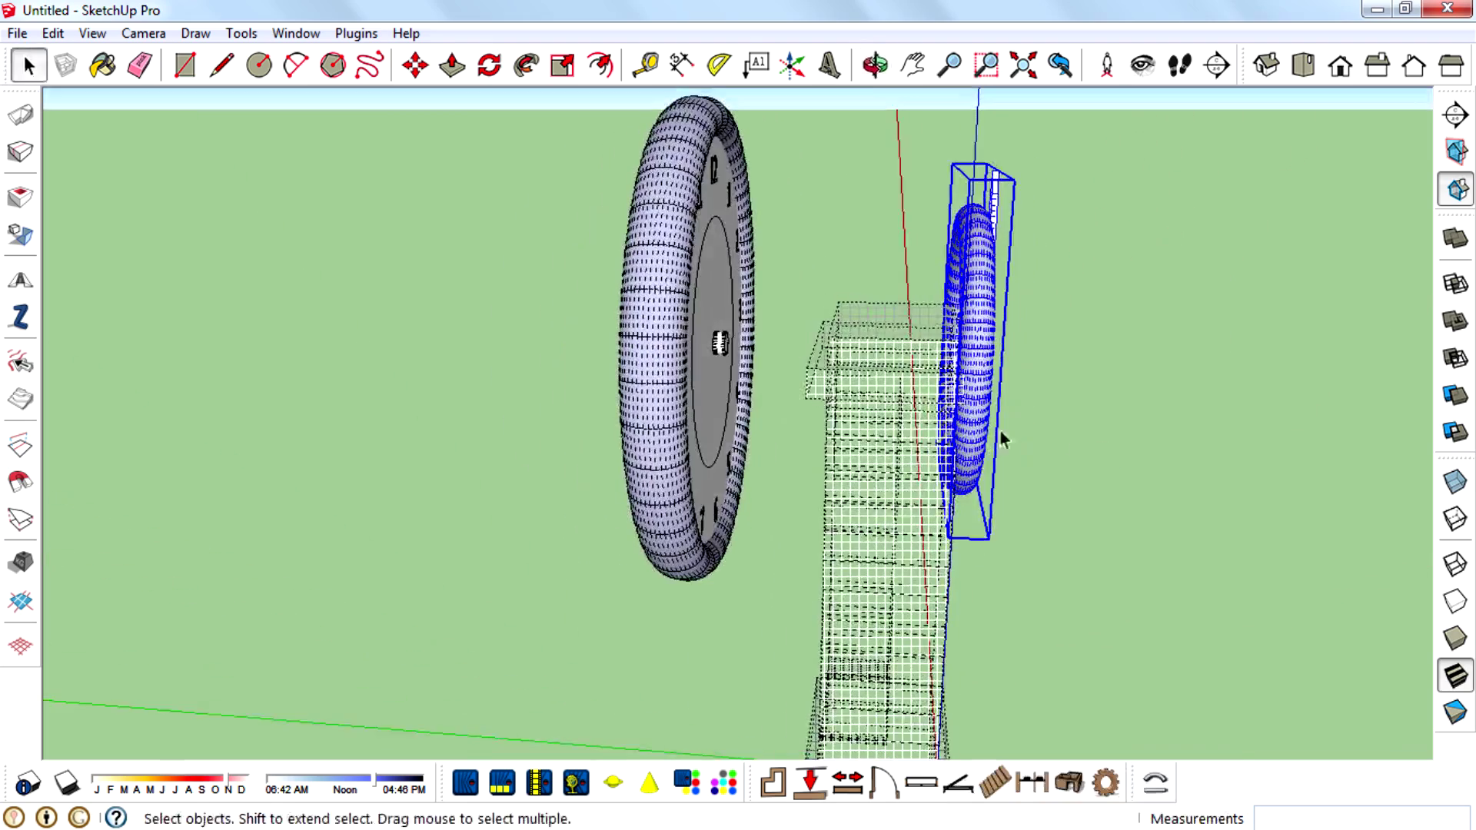
Step: Turn hidden geometry off
click(92, 33)
click(132, 56)
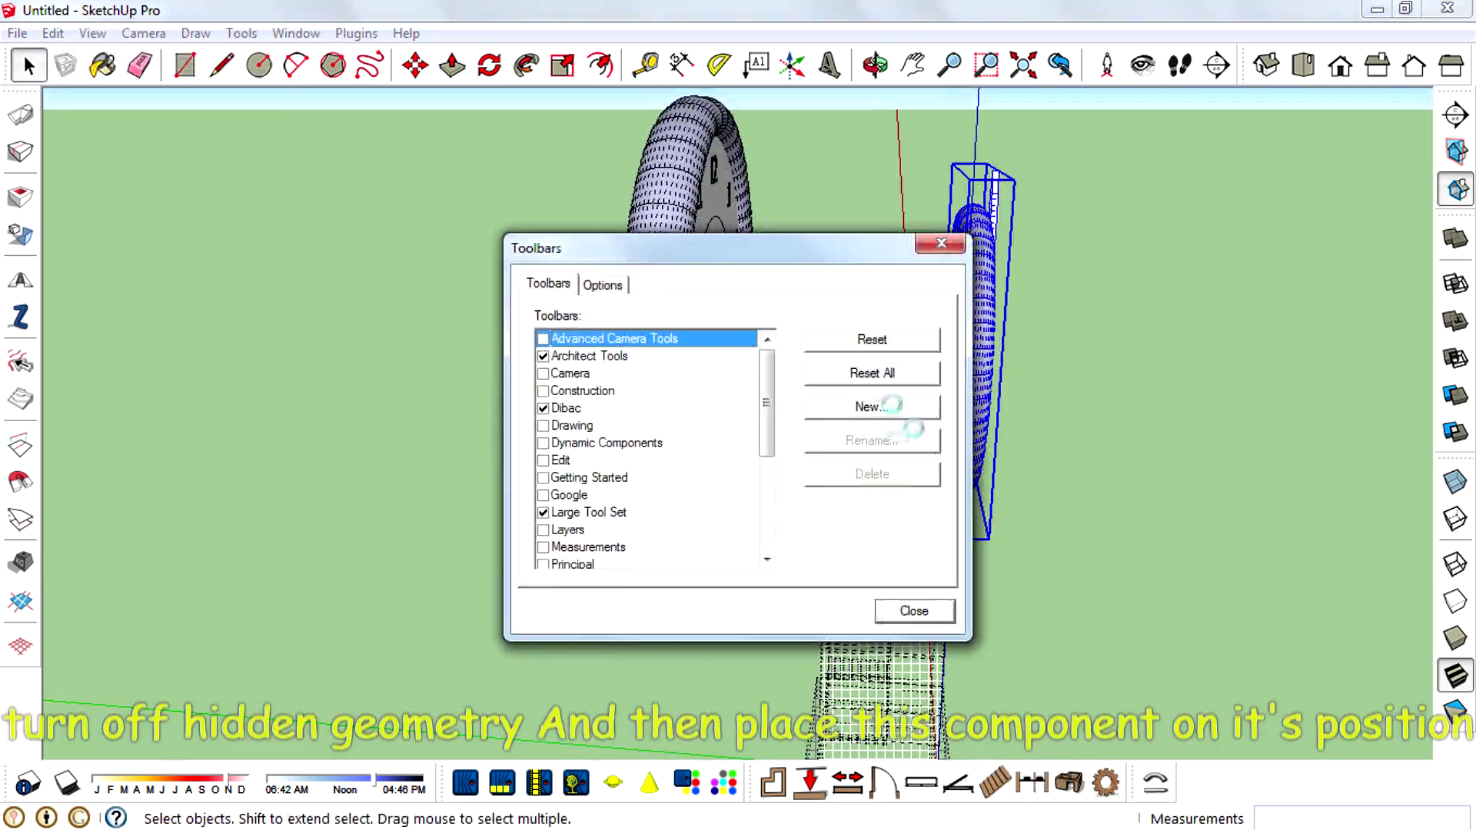
click(941, 244)
click(92, 33)
click(154, 112)
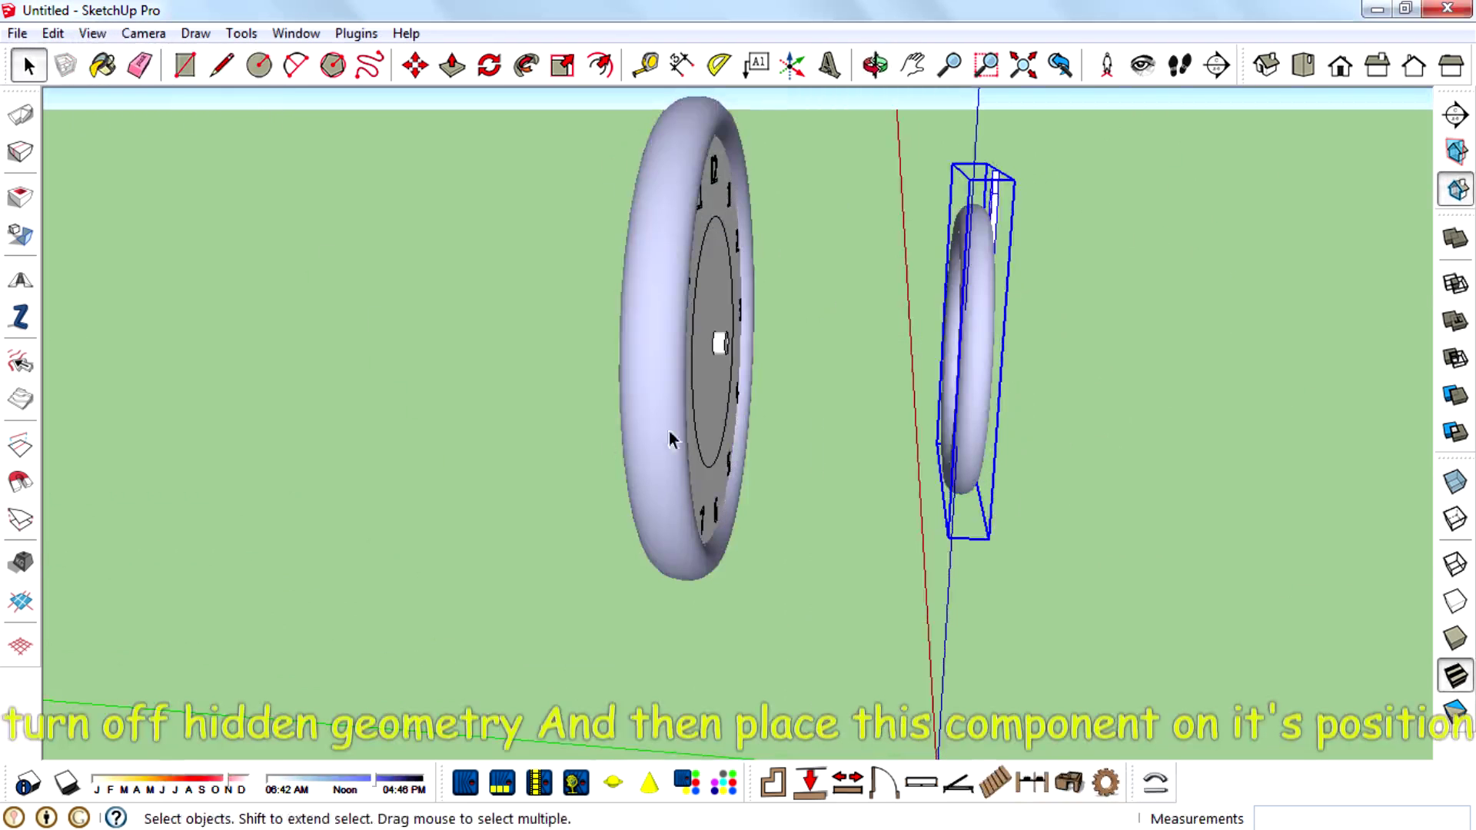
Step: Move the clock hands and inner ring component along the green axis into position on the clock face
middle_drag(1043, 387, 714, 400)
click(1261, 382)
click(969, 388)
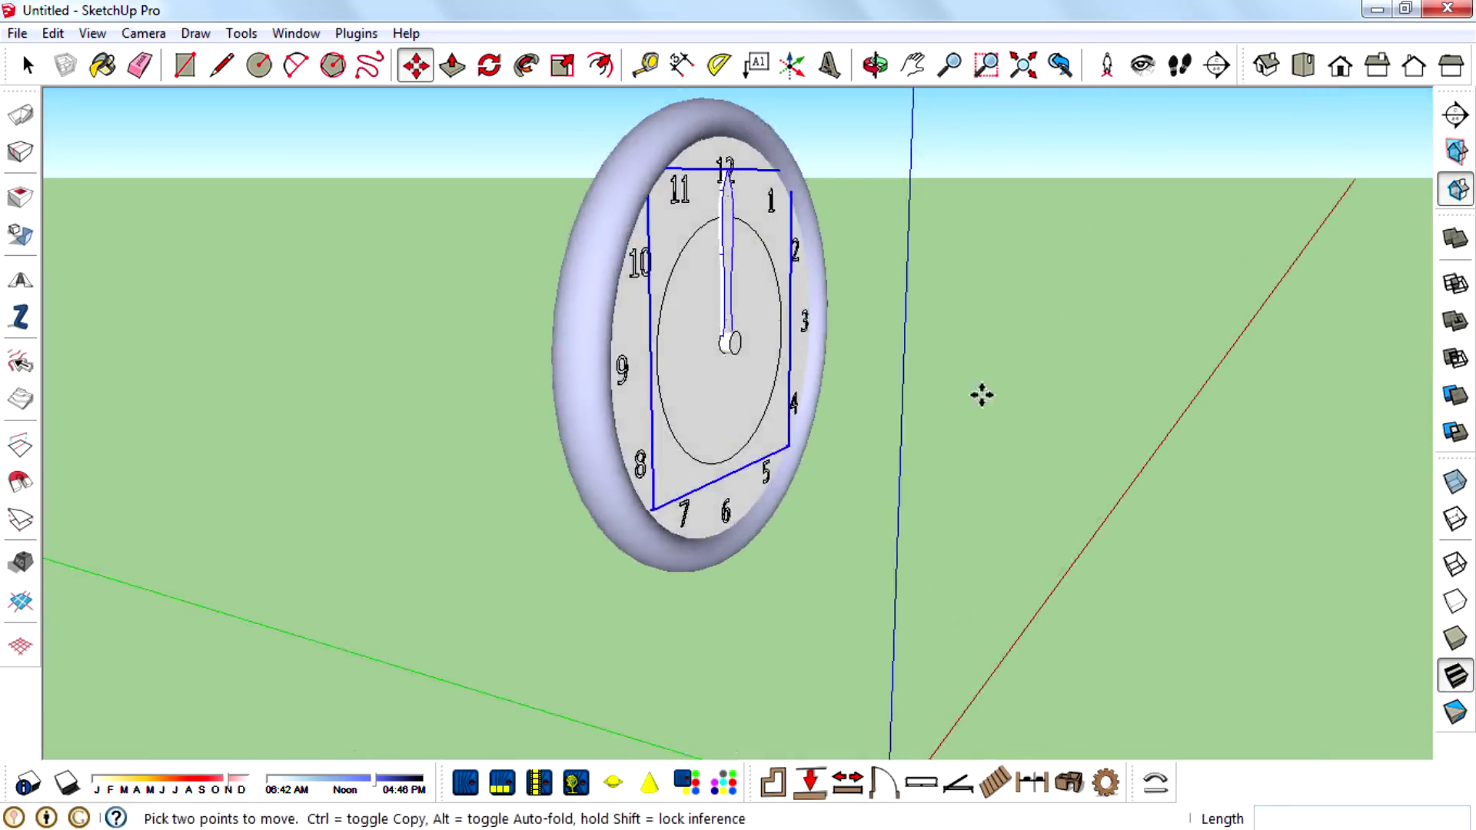
middle_drag(982, 396, 1115, 399)
scroll(865, 384, up, 1)
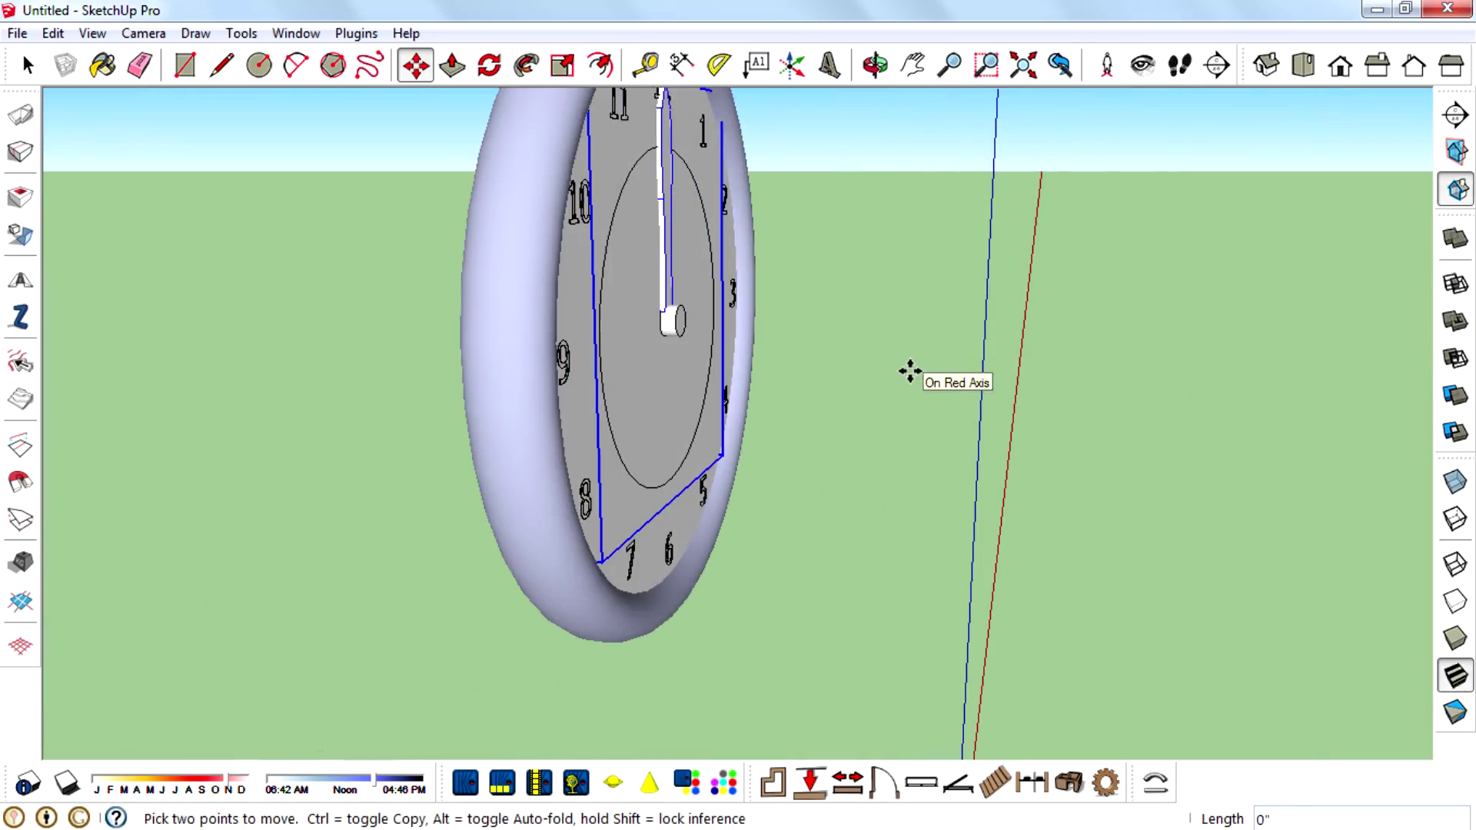
middle_drag(771, 430, 908, 432)
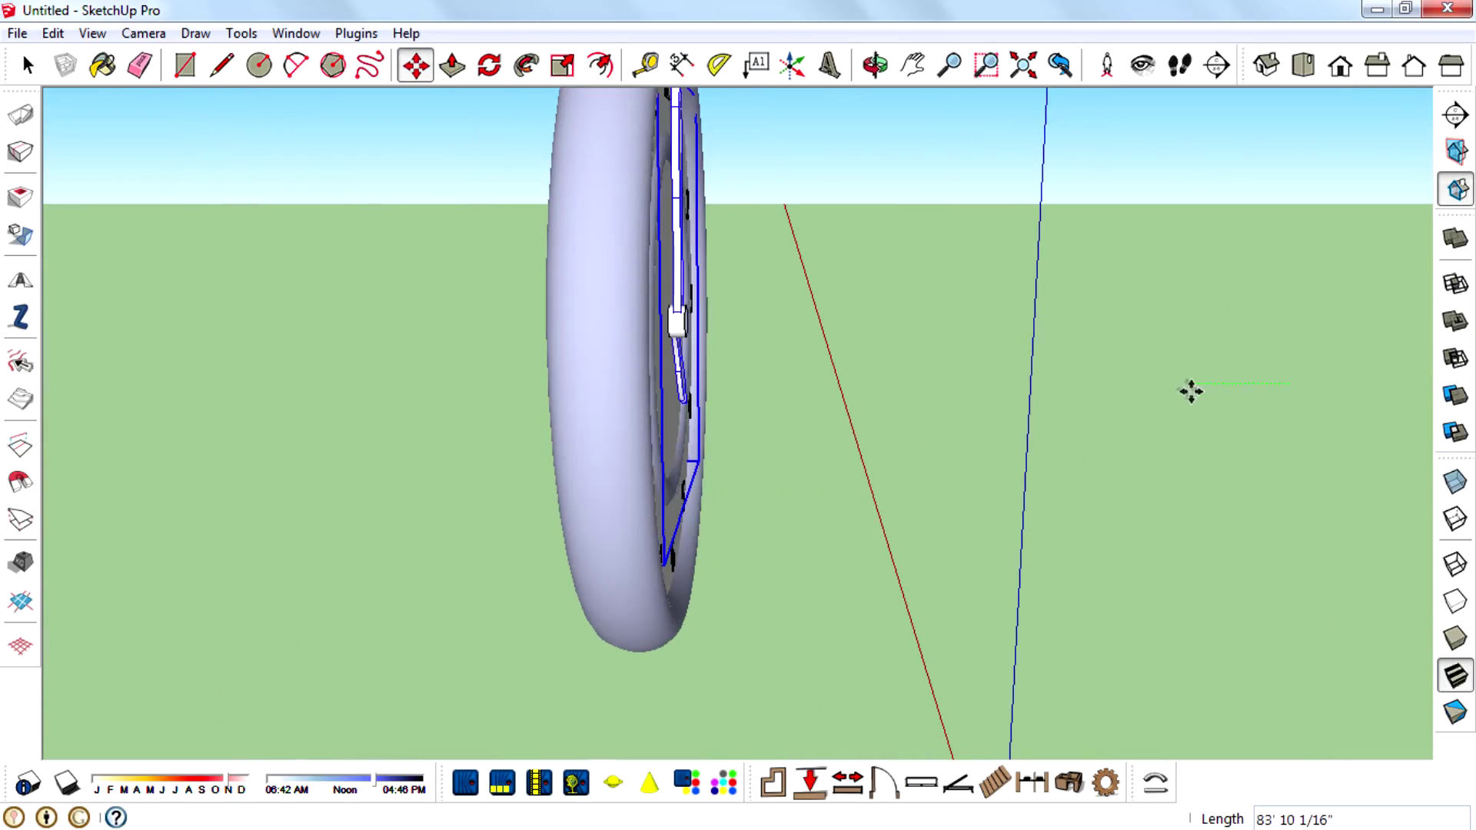
middle_drag(1190, 392, 481, 504)
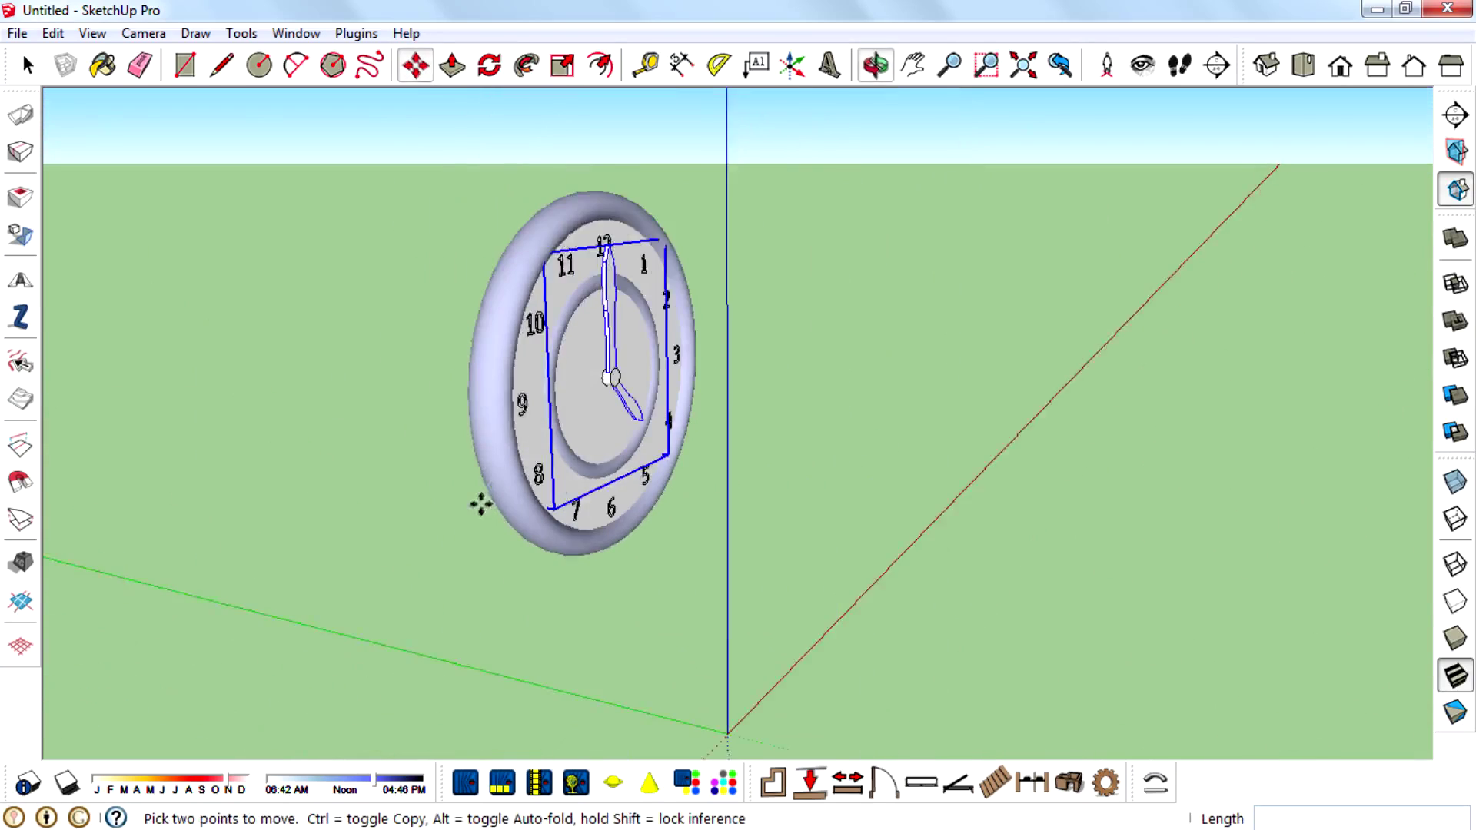
Step: Combine all the clock parts into one component
scroll(481, 505, down, 1)
key(ctrl+a)
key(g)
click(767, 562)
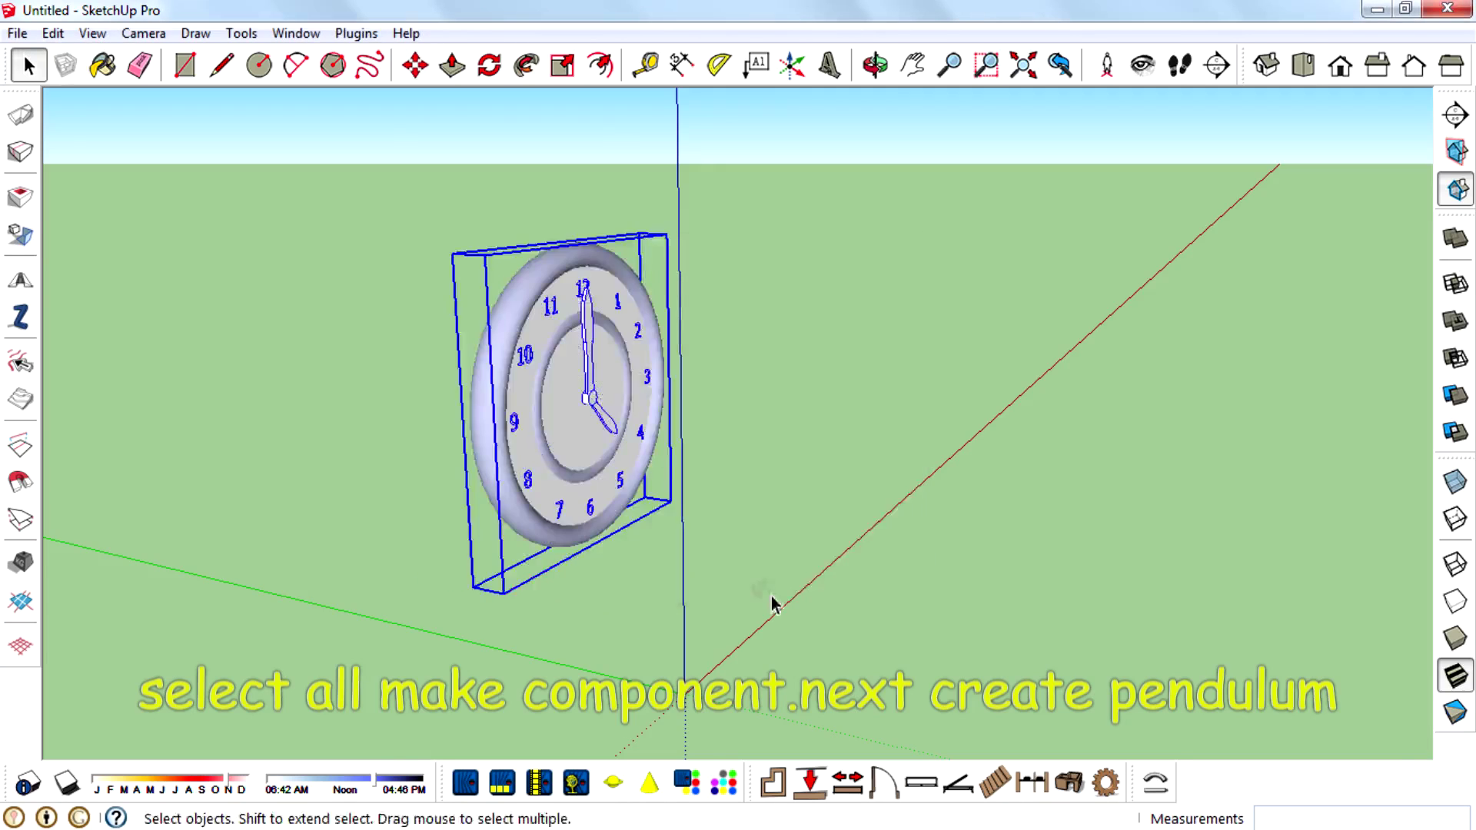
Step: Draw a horizontal circle beside the clock on the red axis and a smaller vertical circle sharing its centre
click(1340, 65)
click(1302, 70)
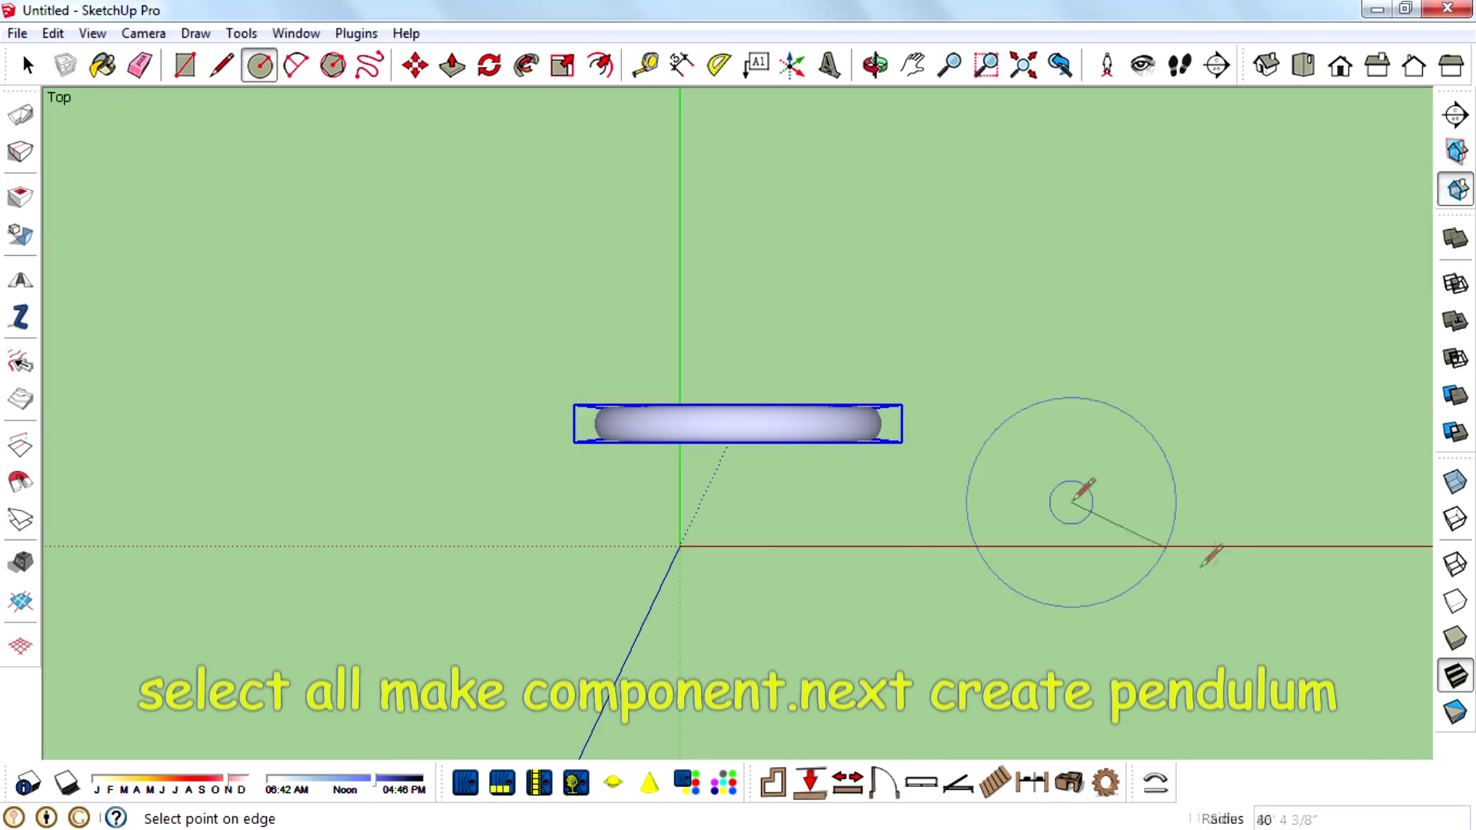
click(1165, 548)
middle_drag(1165, 548, 1141, 475)
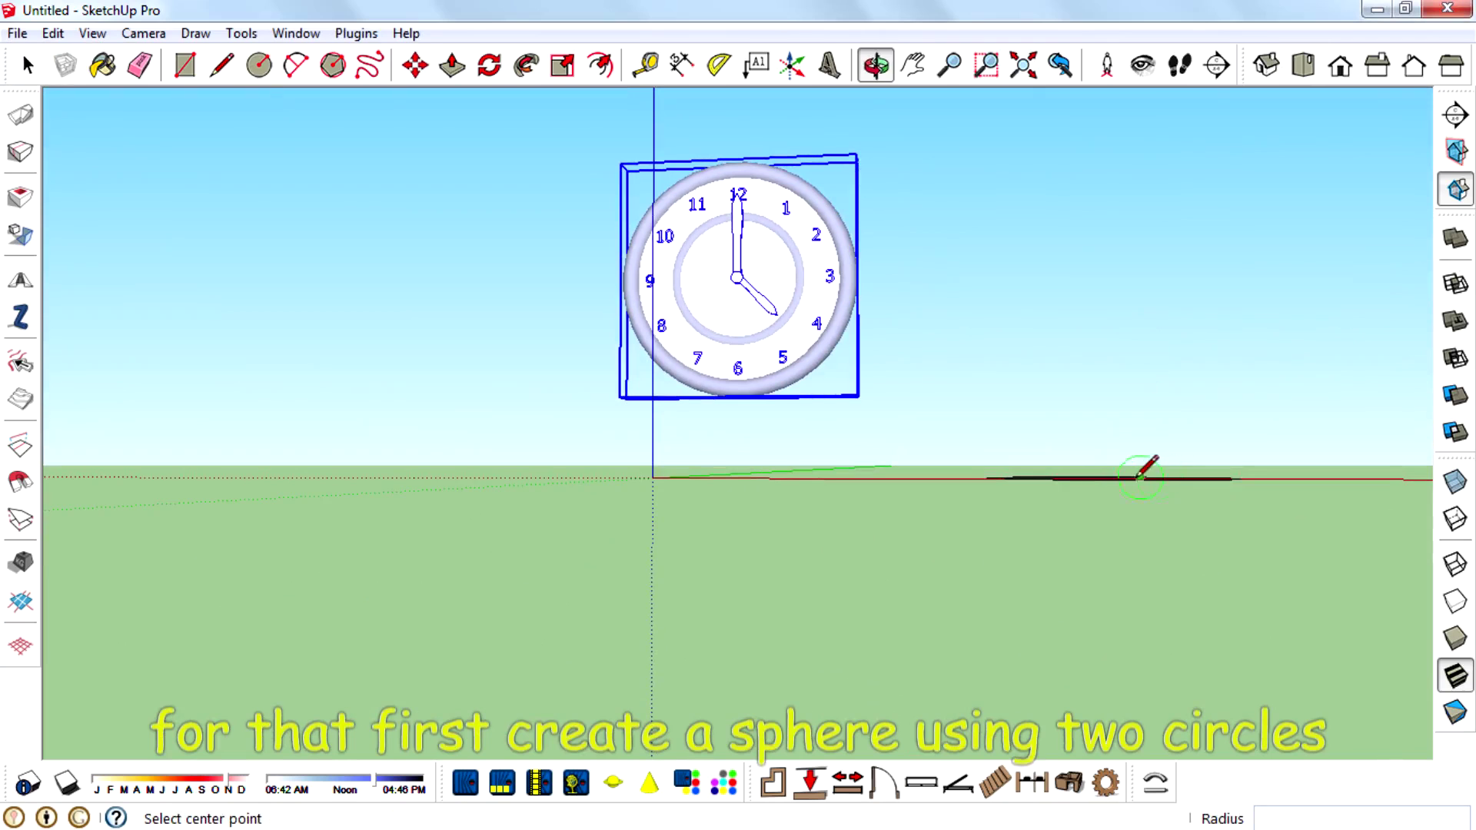
click(1230, 473)
middle_drag(1230, 473, 1236, 593)
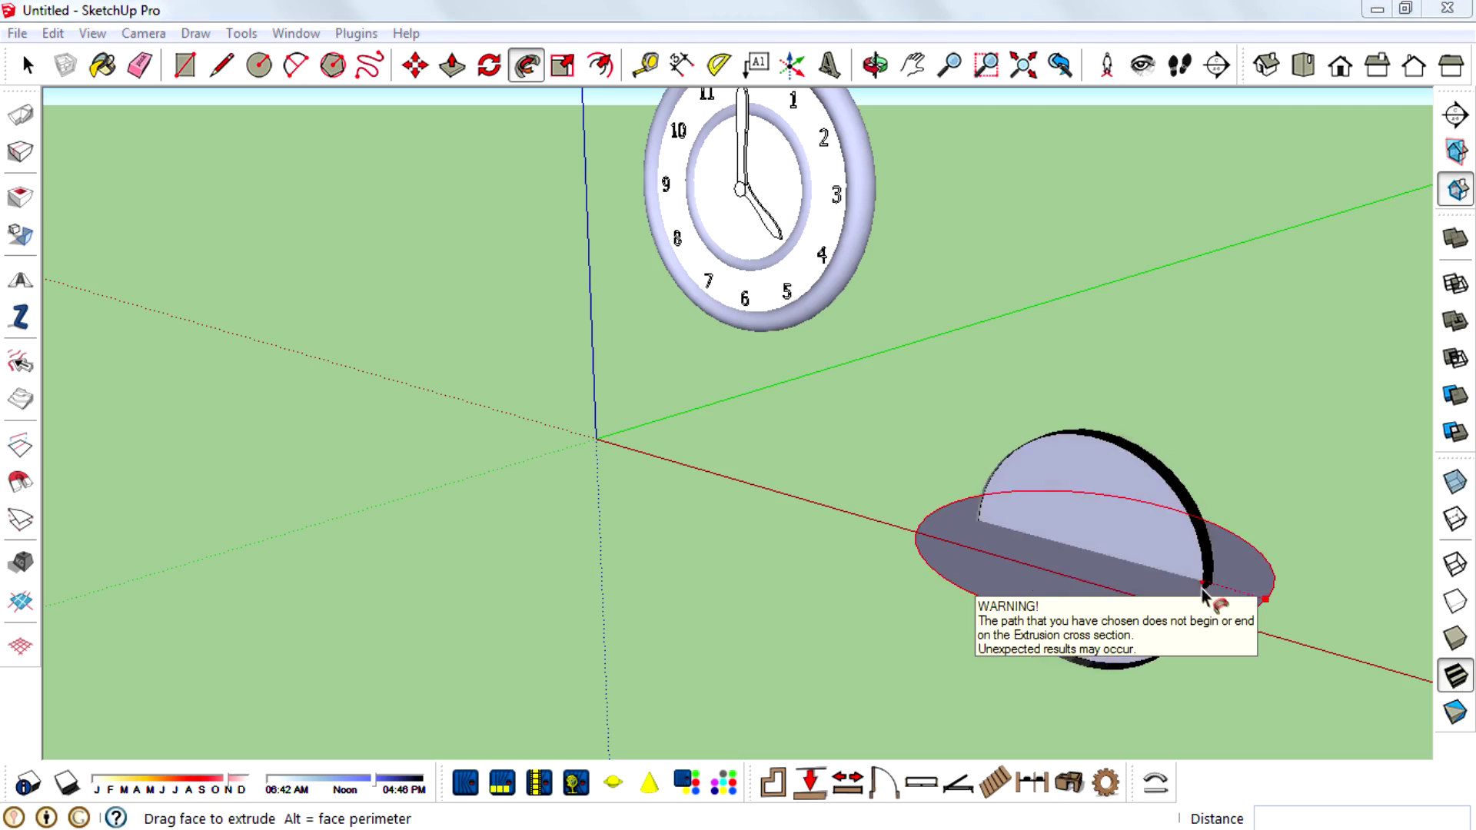
Step: Sweep the vertical circle around the horizontal one with Follow Me to form a sphere, and delete the path circle
middle_drag(1264, 589, 1151, 666)
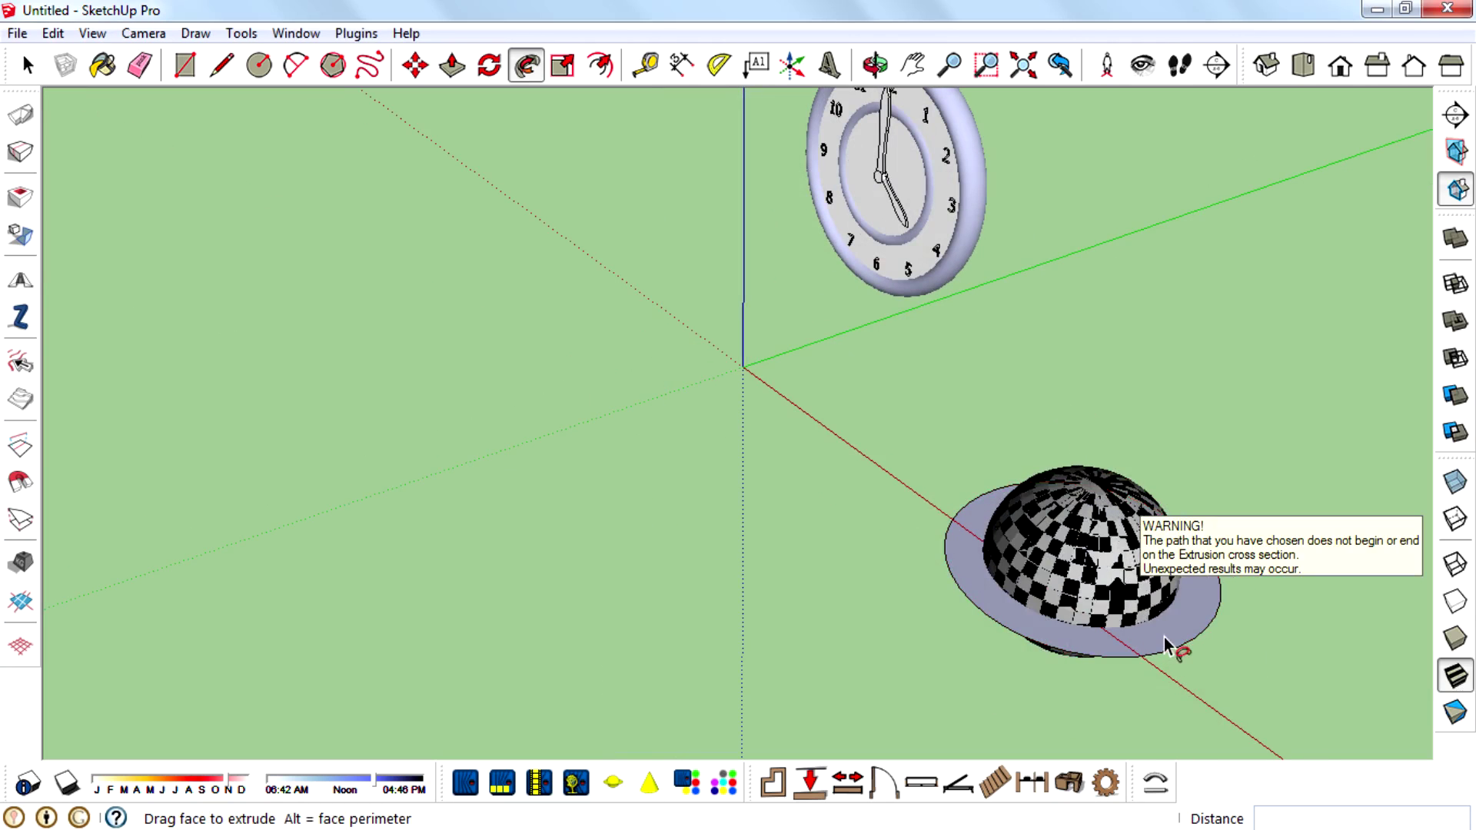
click(1164, 644)
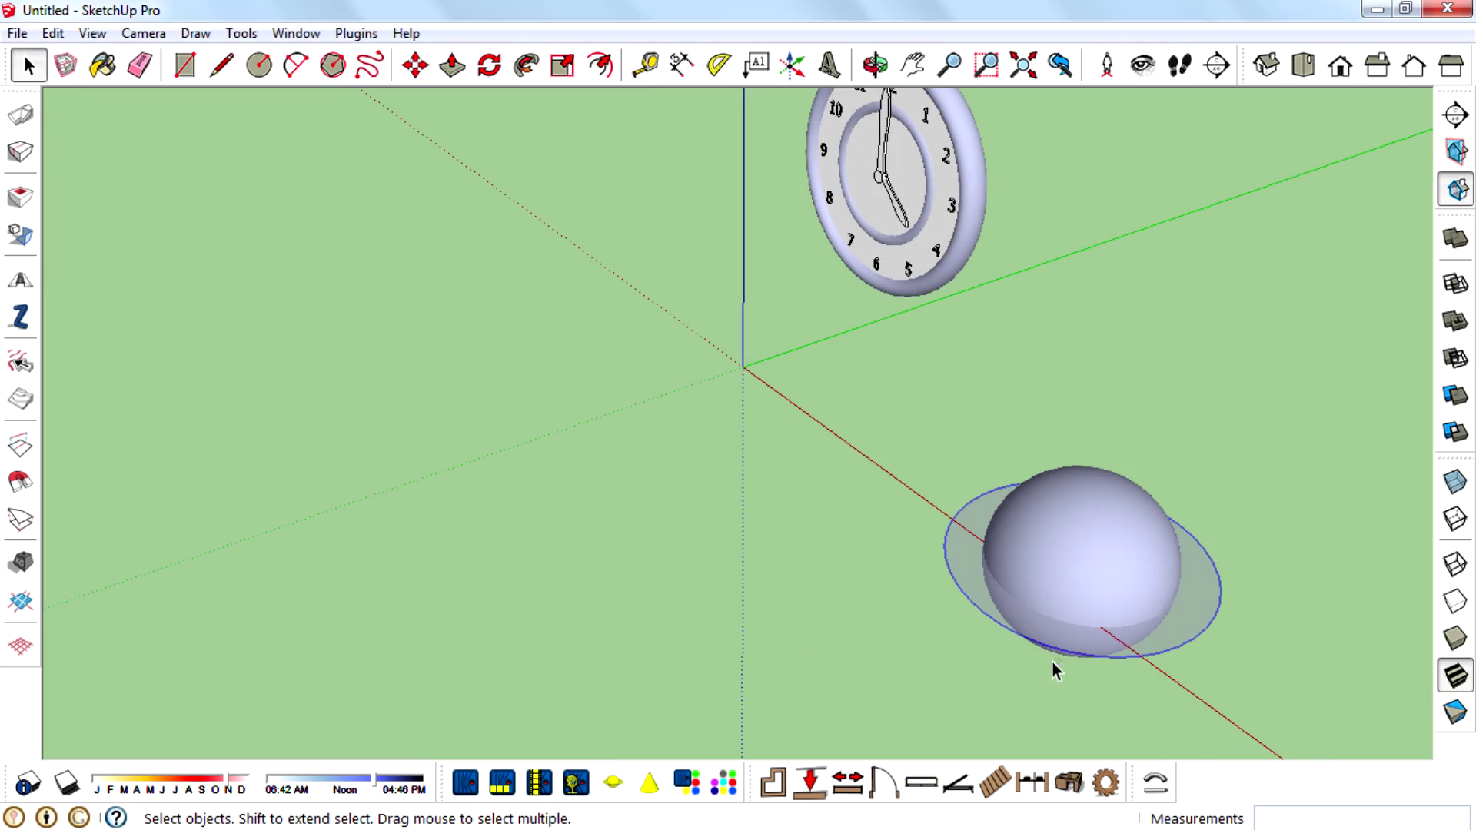
key(Delete)
Step: Make the whole sphere a component
triple_click(1028, 560)
key(m)
key(g)
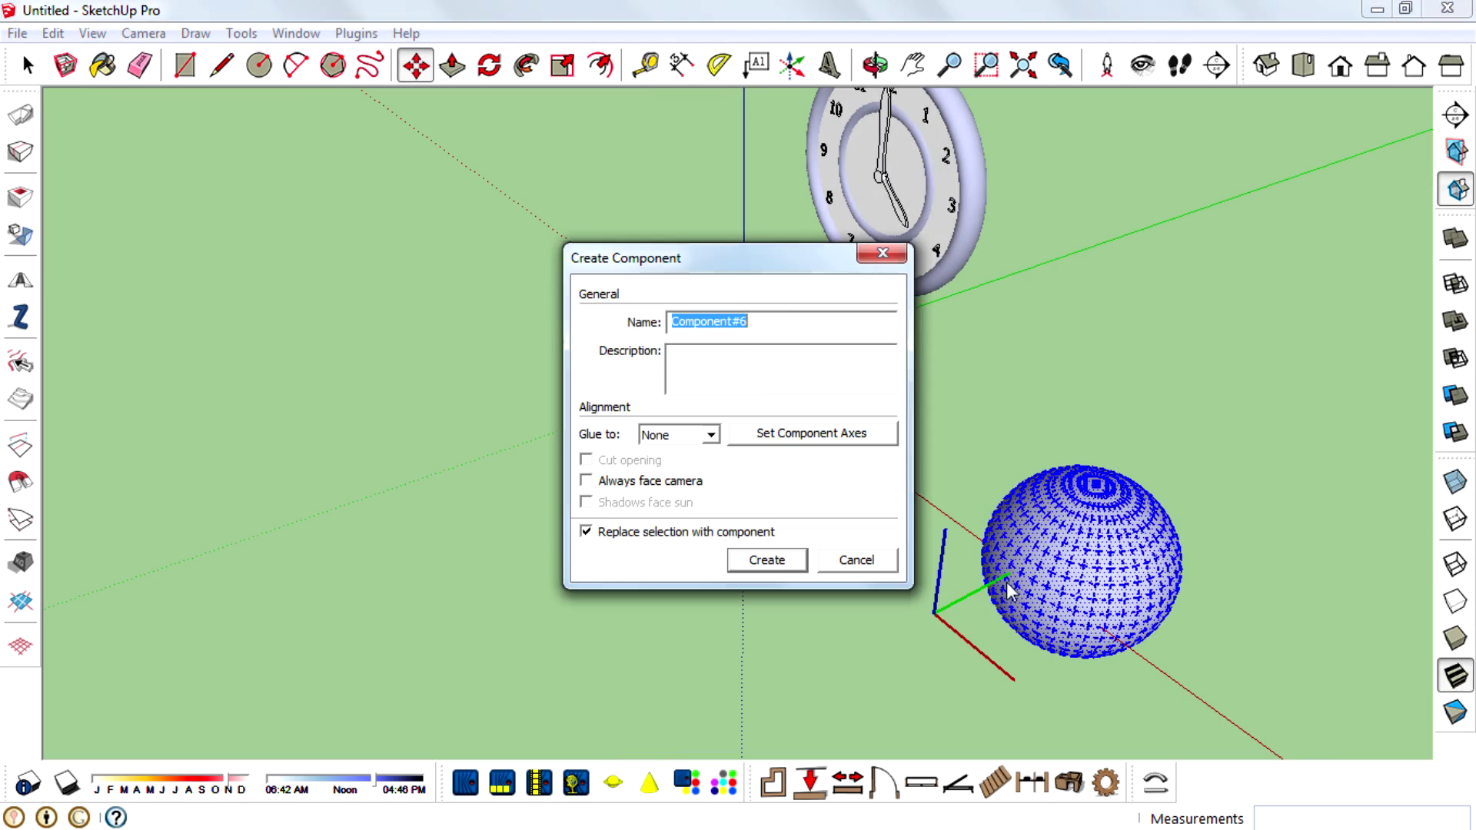
middle_drag(777, 562, 1234, 520)
scroll(435, 375, down, 1)
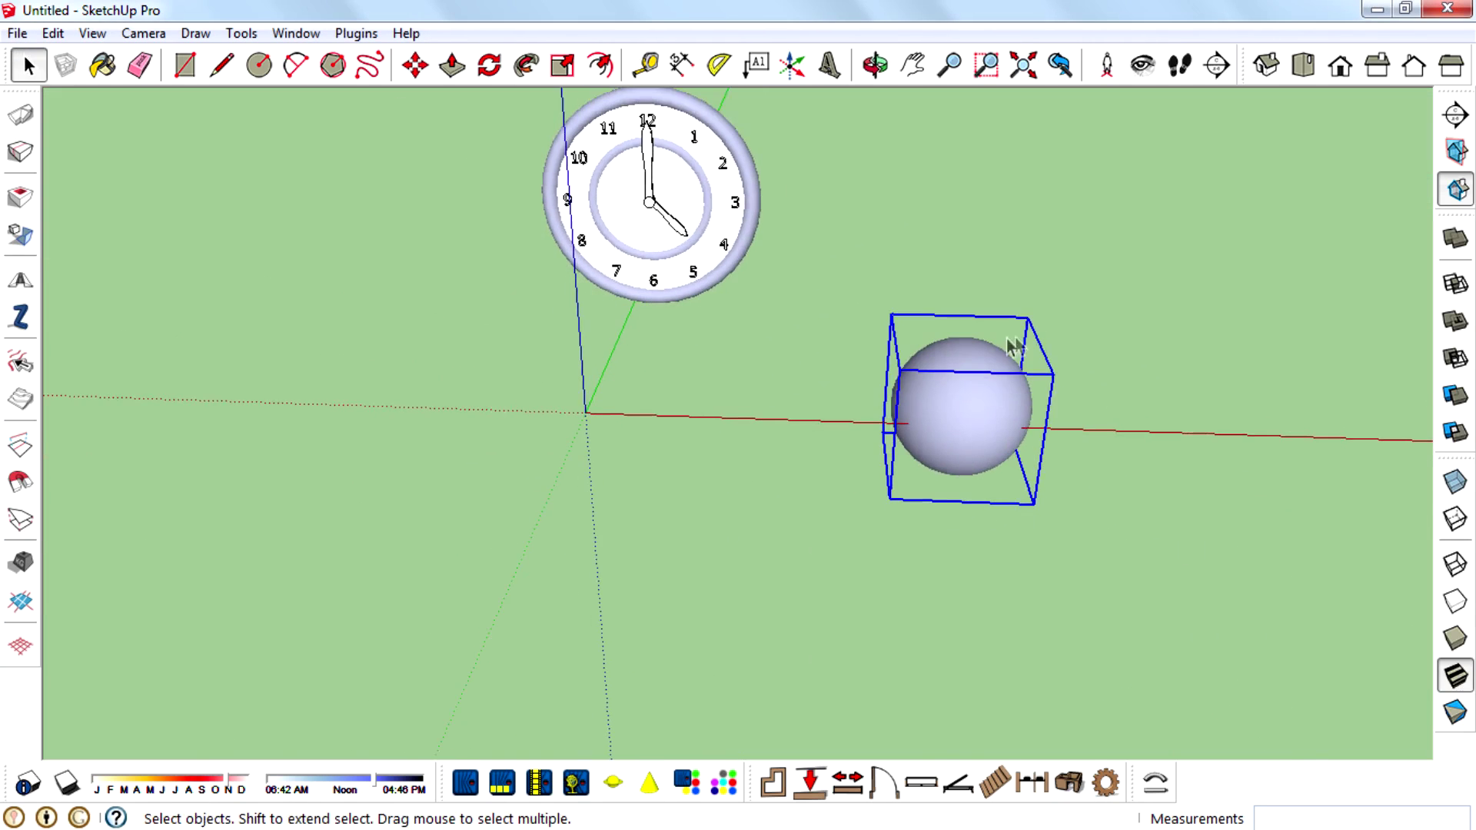
Step: Draw a small circle beside the sphere and extrude it with Push/Pull into a tube about 239' tall
middle_drag(487, 377, 308, 499)
middle_drag(702, 344, 749, 376)
click(1303, 64)
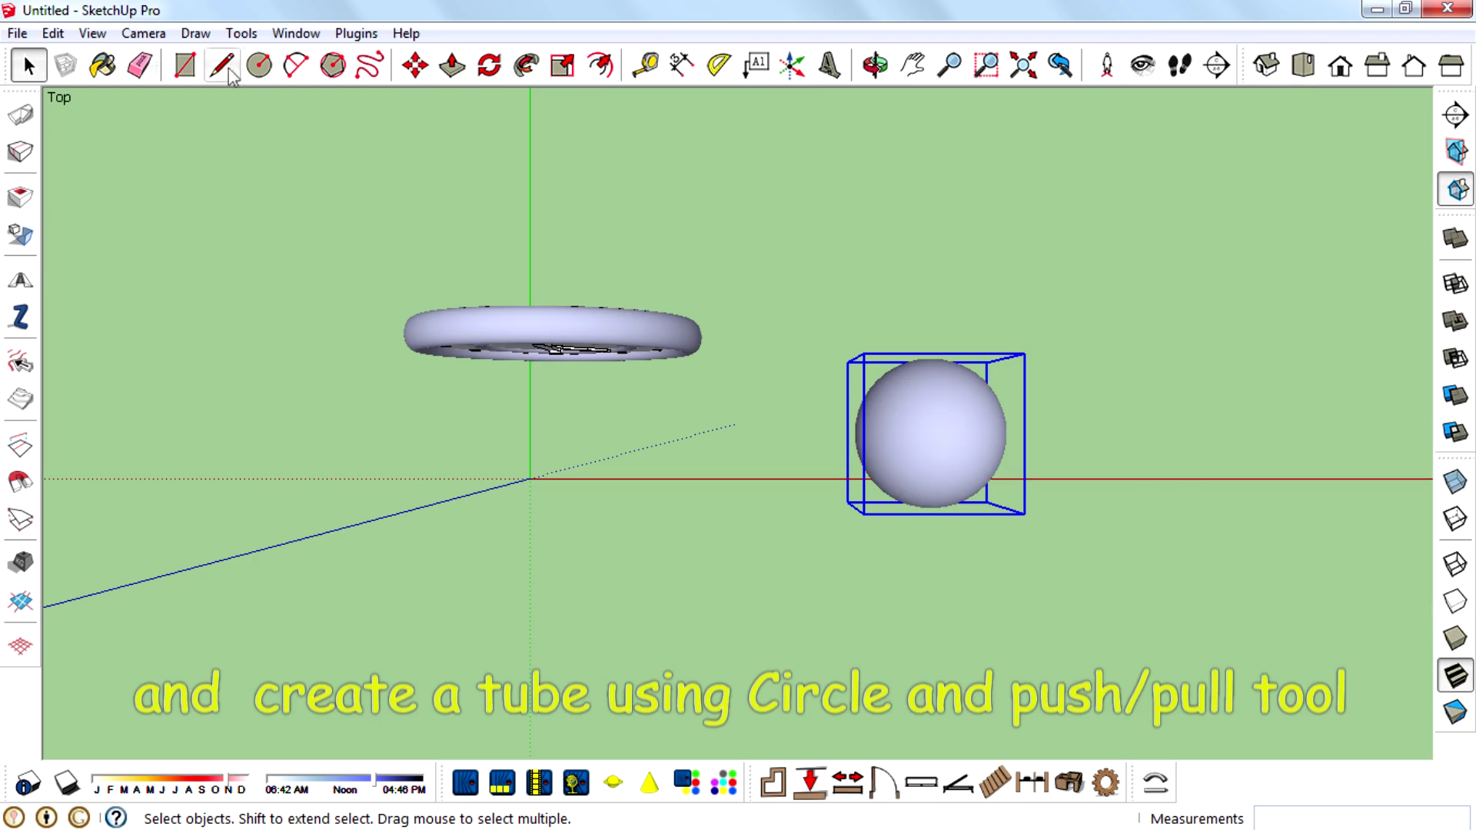
click(1139, 444)
middle_drag(1225, 577, 1144, 226)
click(452, 65)
scroll(1011, 488, down, 1)
click(1115, 482)
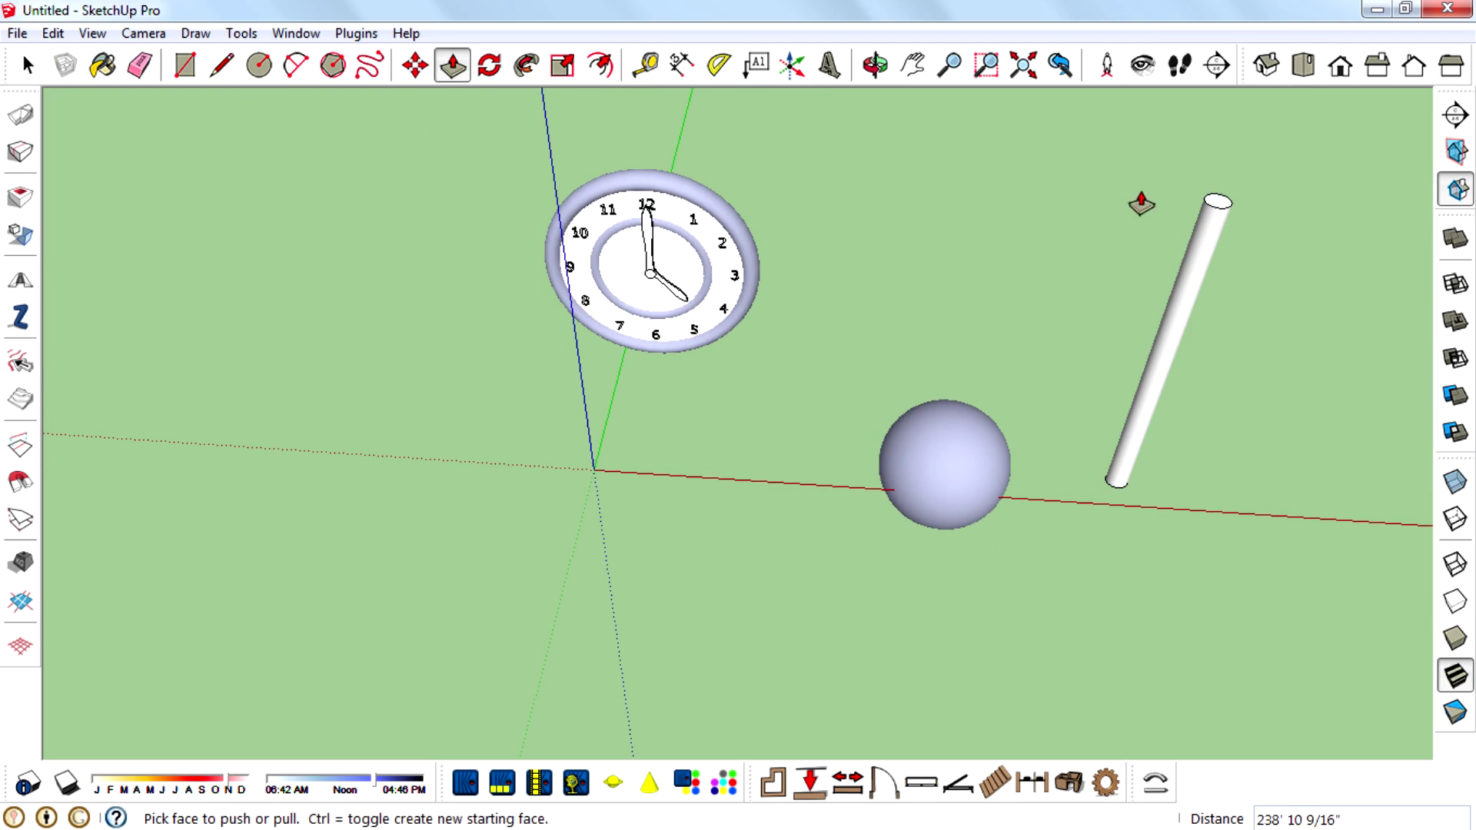
Step: Make the whole tube a component
middle_drag(1126, 423, 1048, 402)
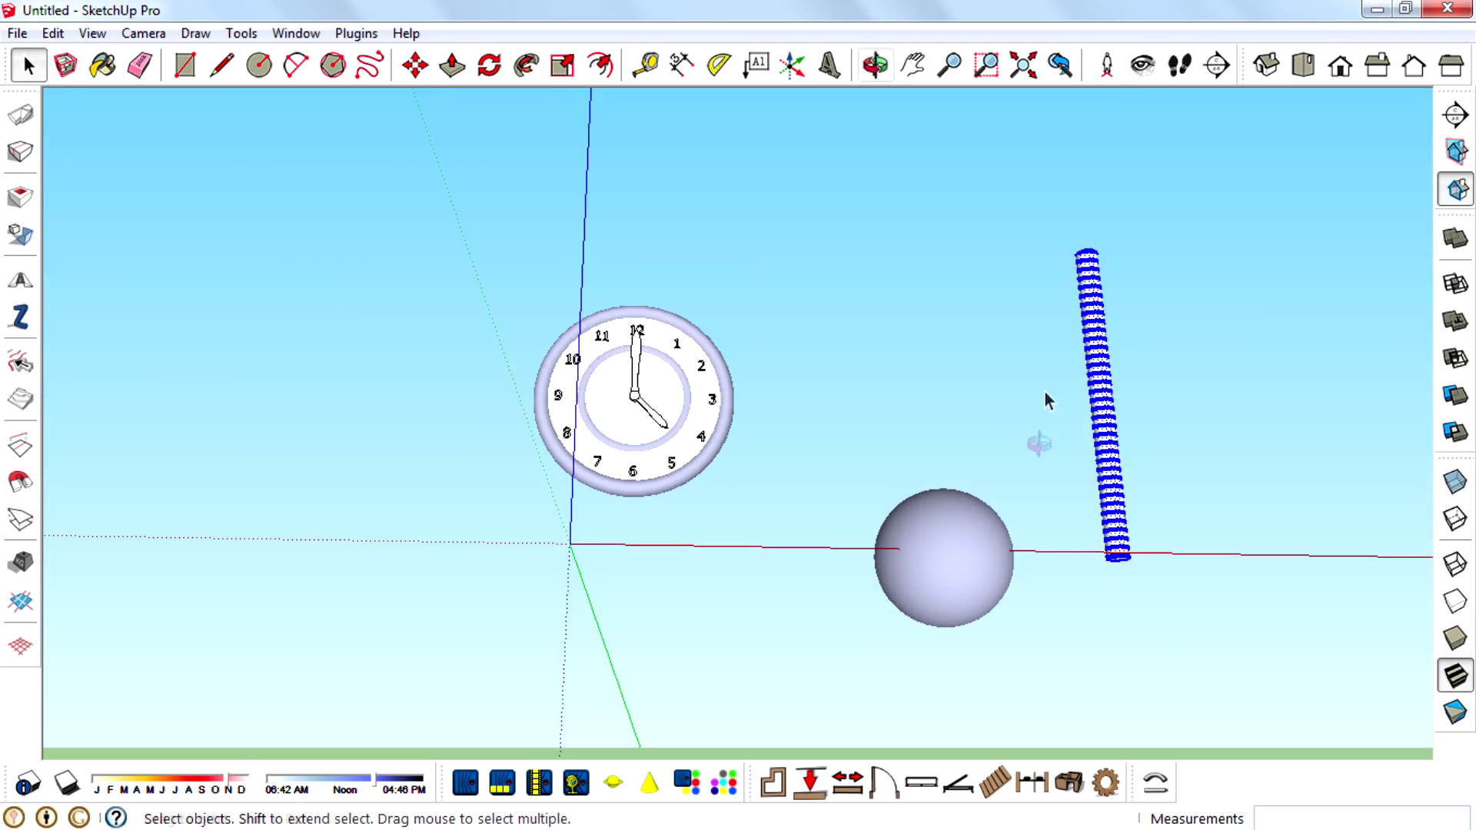
key(g)
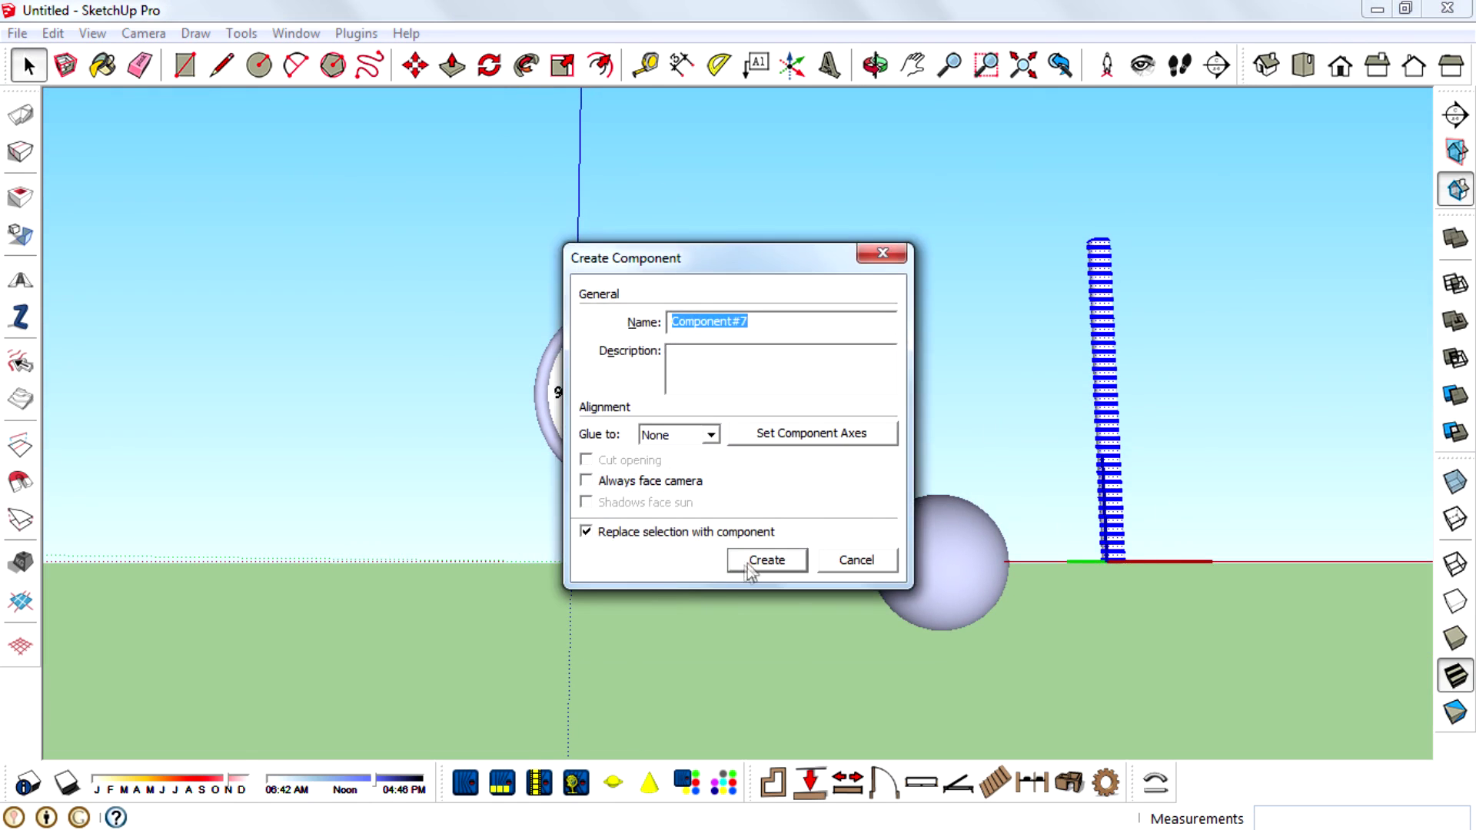
click(761, 560)
Step: Move the tube about 128' 3" along the red axis onto the sphere, and shift it about 6" to centre it
click(1263, 473)
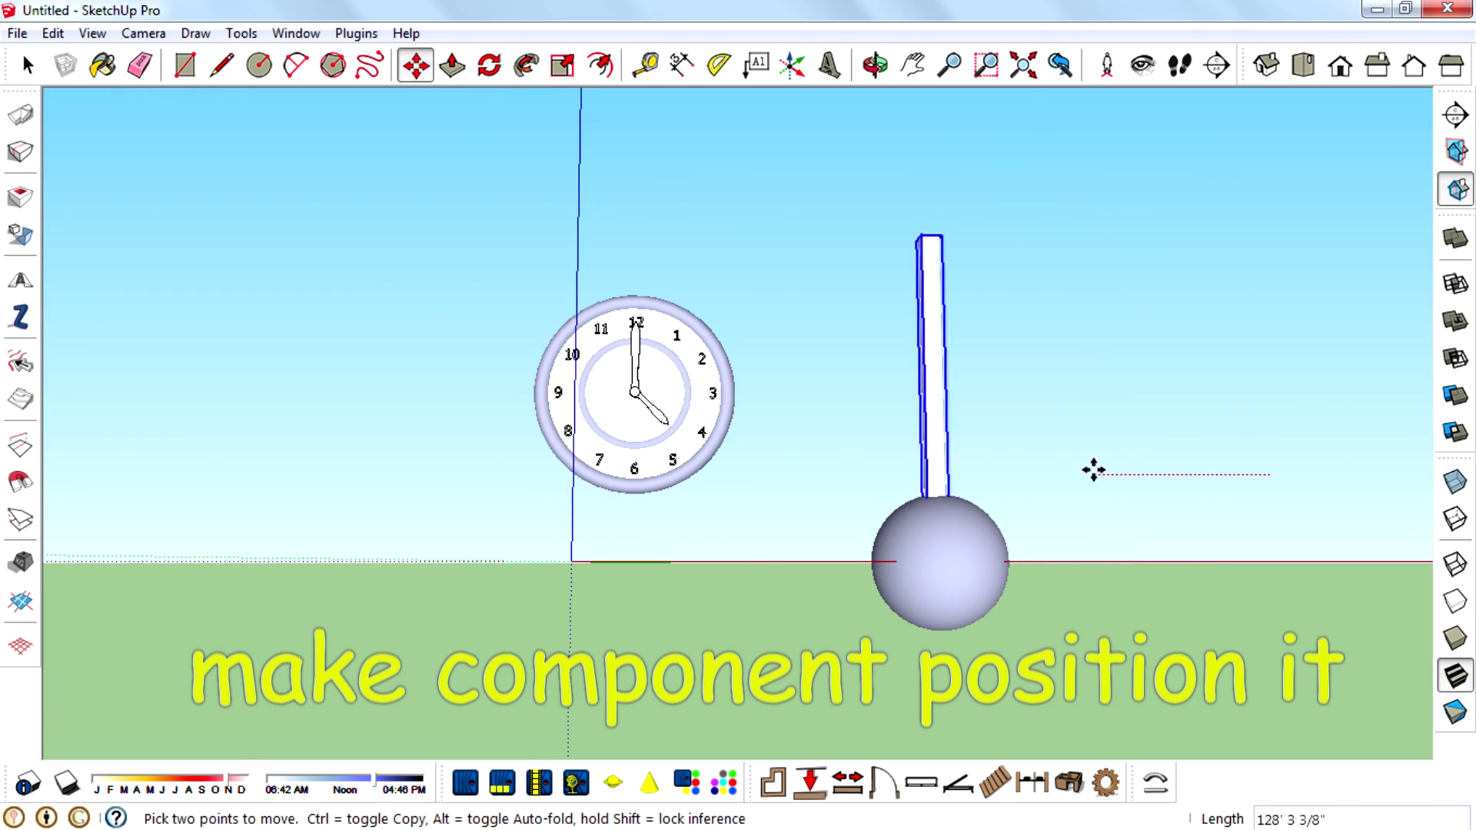
click(1094, 470)
middle_drag(1094, 470, 991, 722)
middle_drag(1110, 349, 1169, 316)
scroll(1084, 492, up, 1)
click(1045, 450)
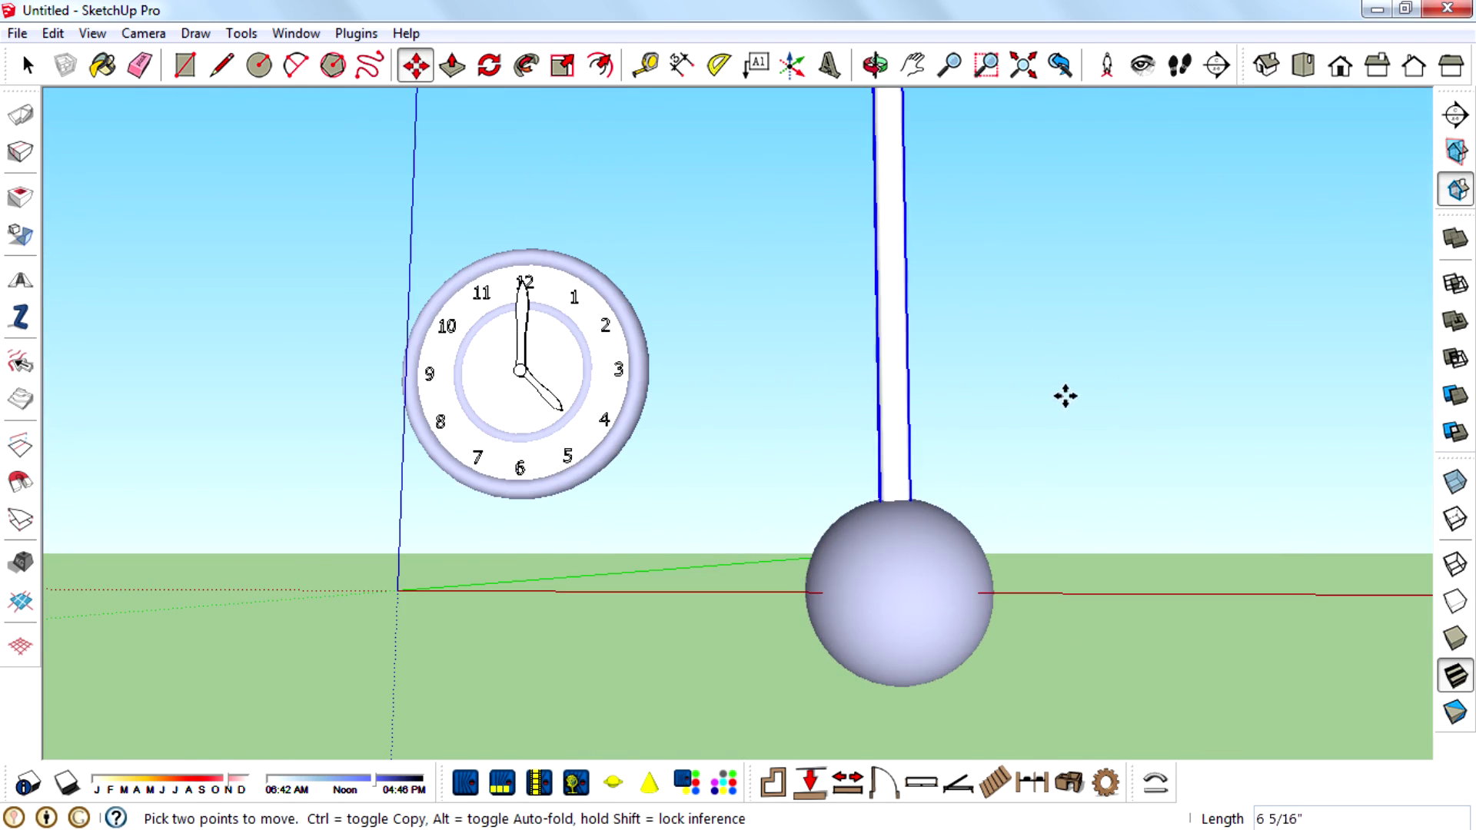
click(1069, 396)
Step: Flatten the sphere along the green axis, scaling it to 0.79 from one side and 0.88 from the other
middle_drag(1068, 396, 495, 478)
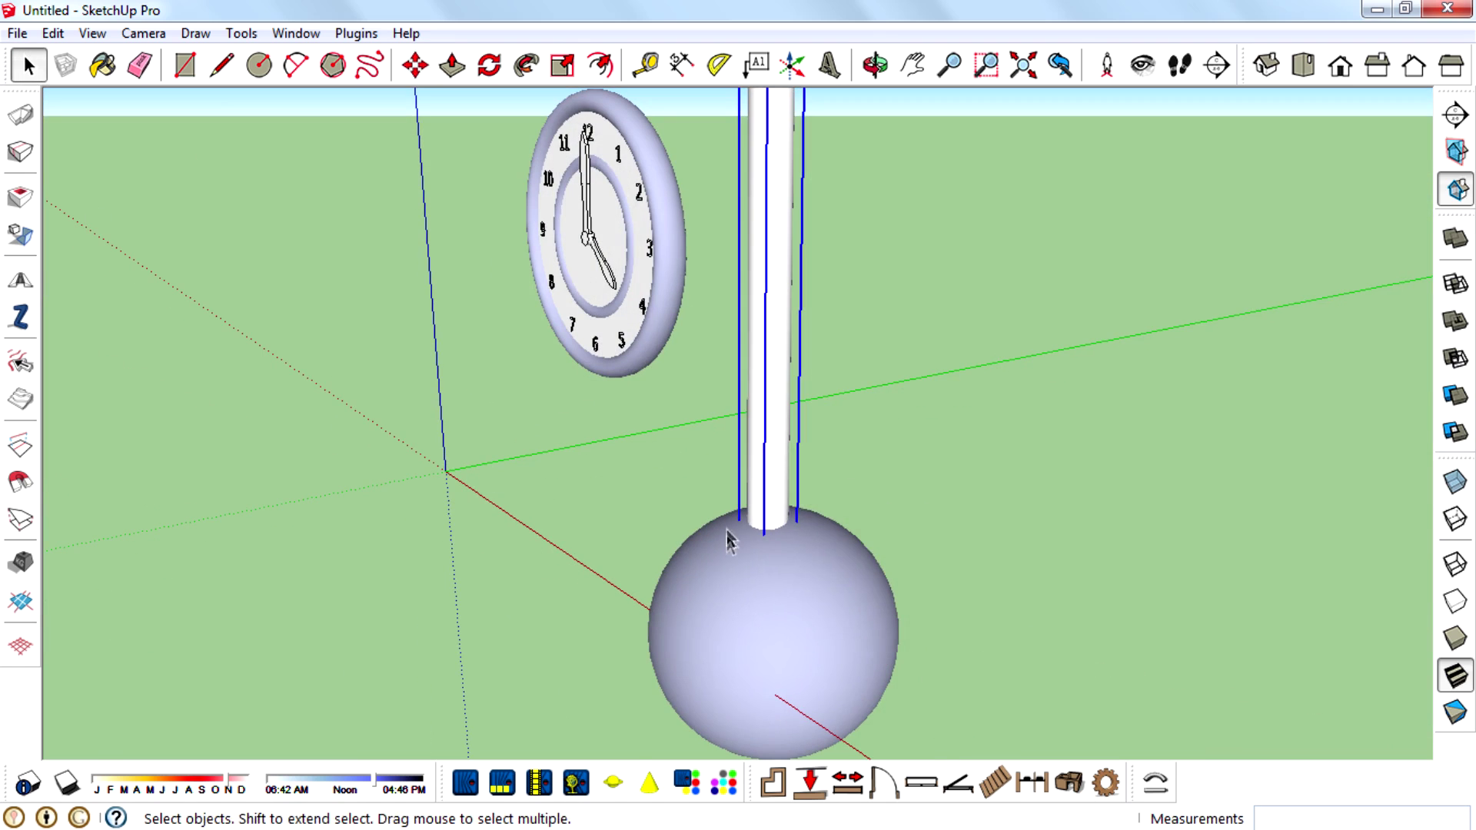
key(s)
click(667, 666)
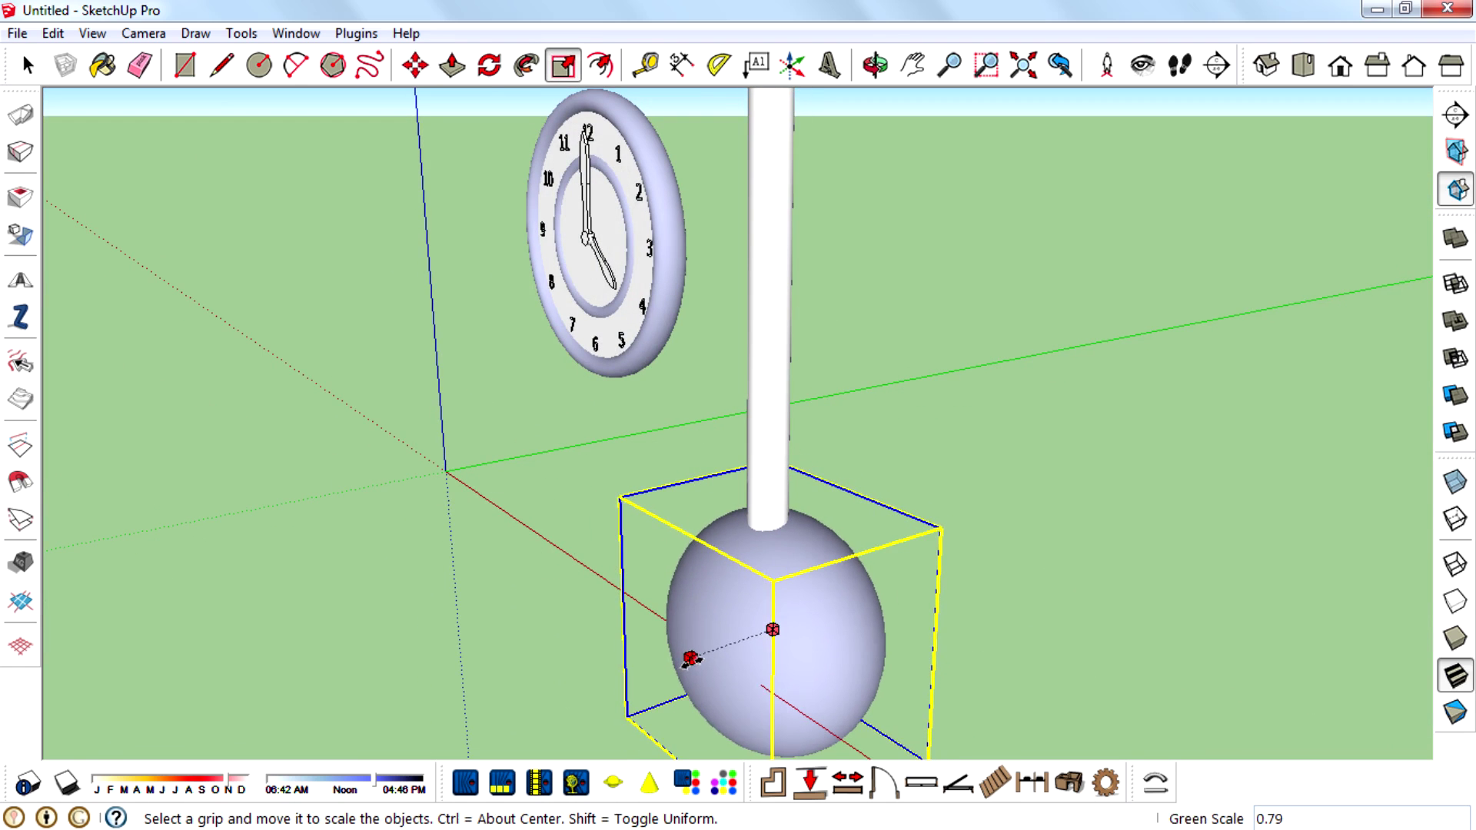
middle_drag(692, 659, 791, 619)
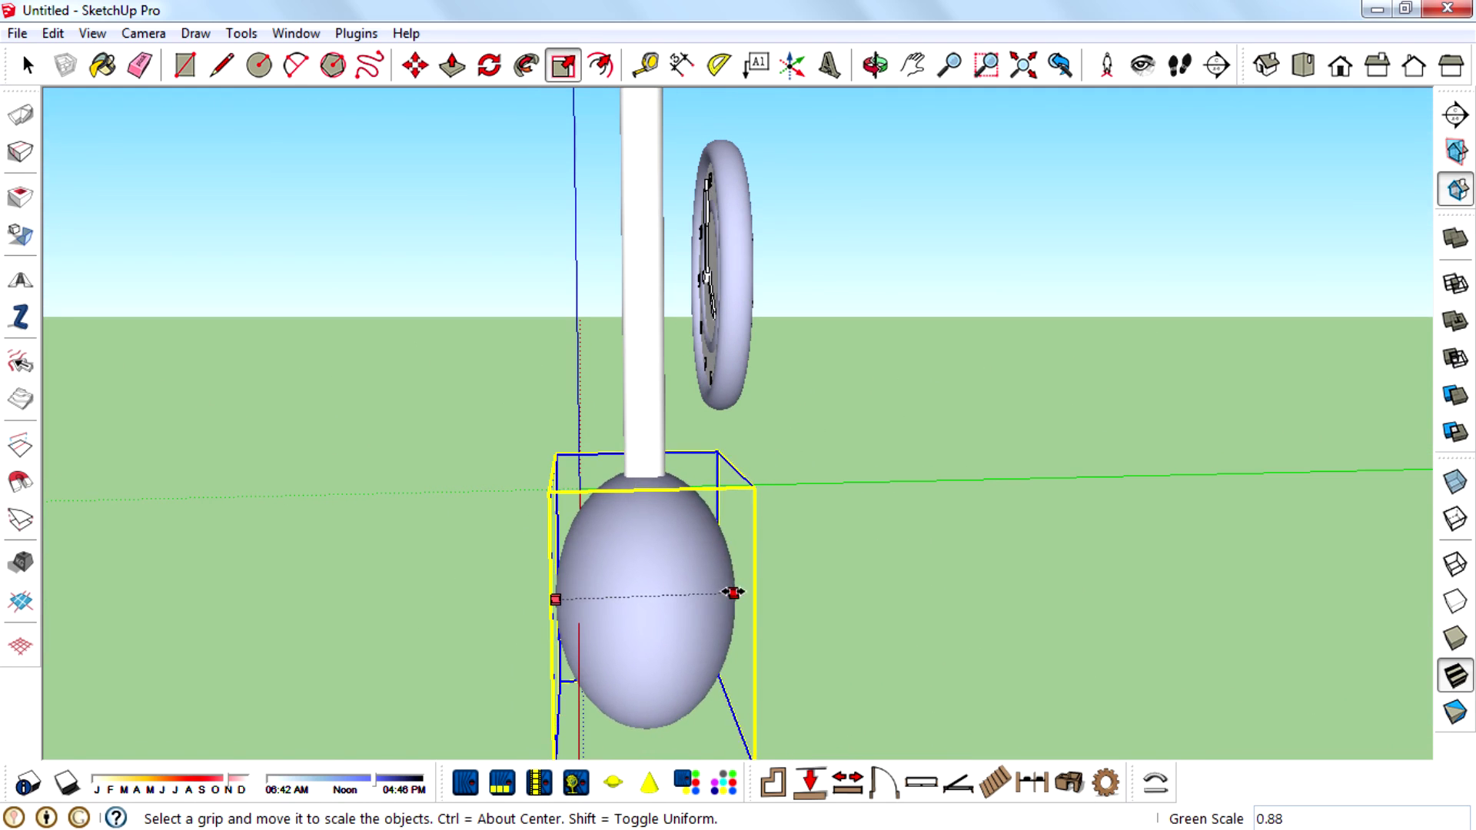
middle_drag(573, 598, 1058, 551)
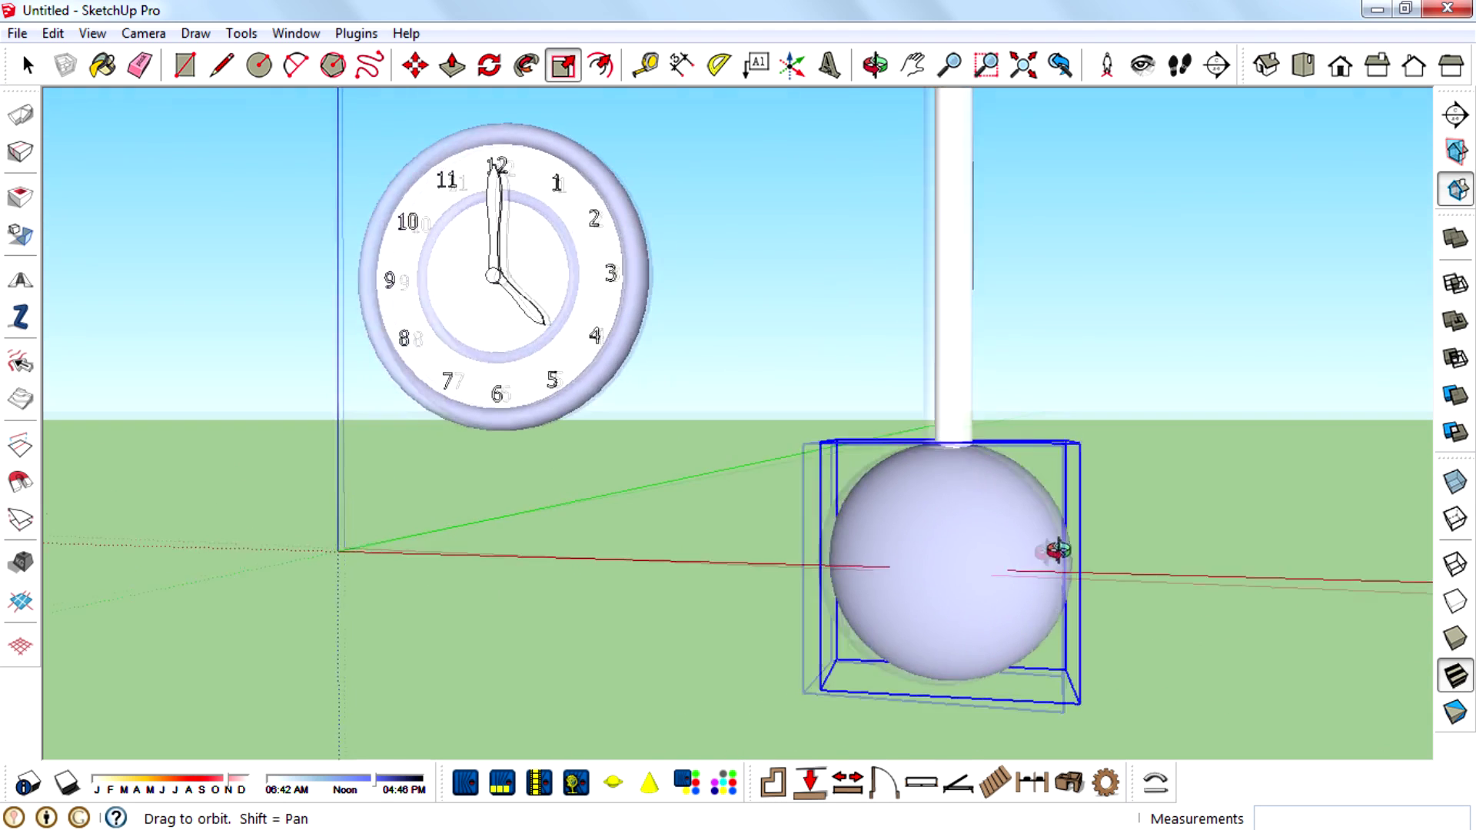
Step: Combine the tube and the flattened sphere into one pendulum component
scroll(940, 646, down, 3)
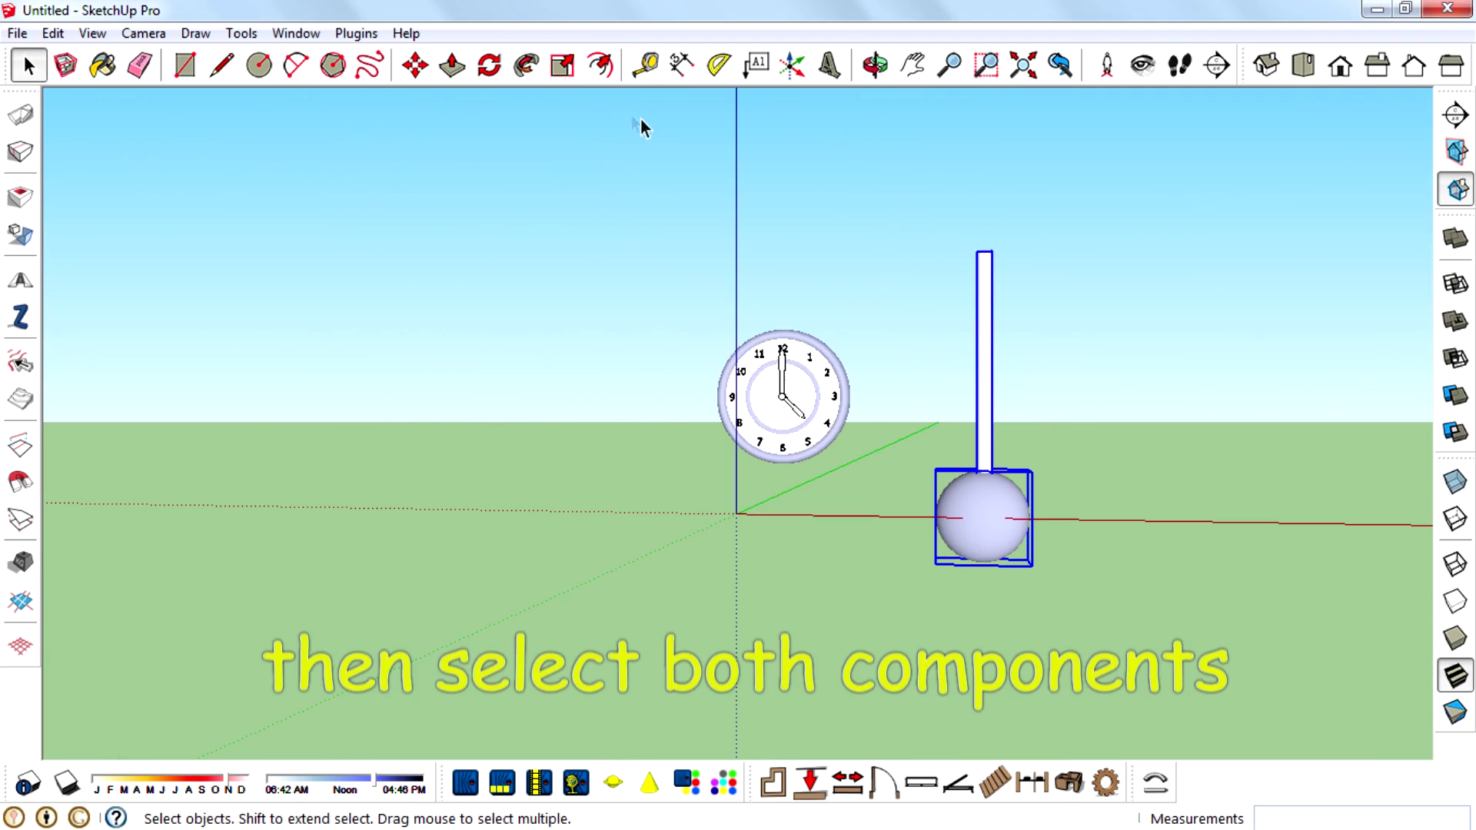
key(g)
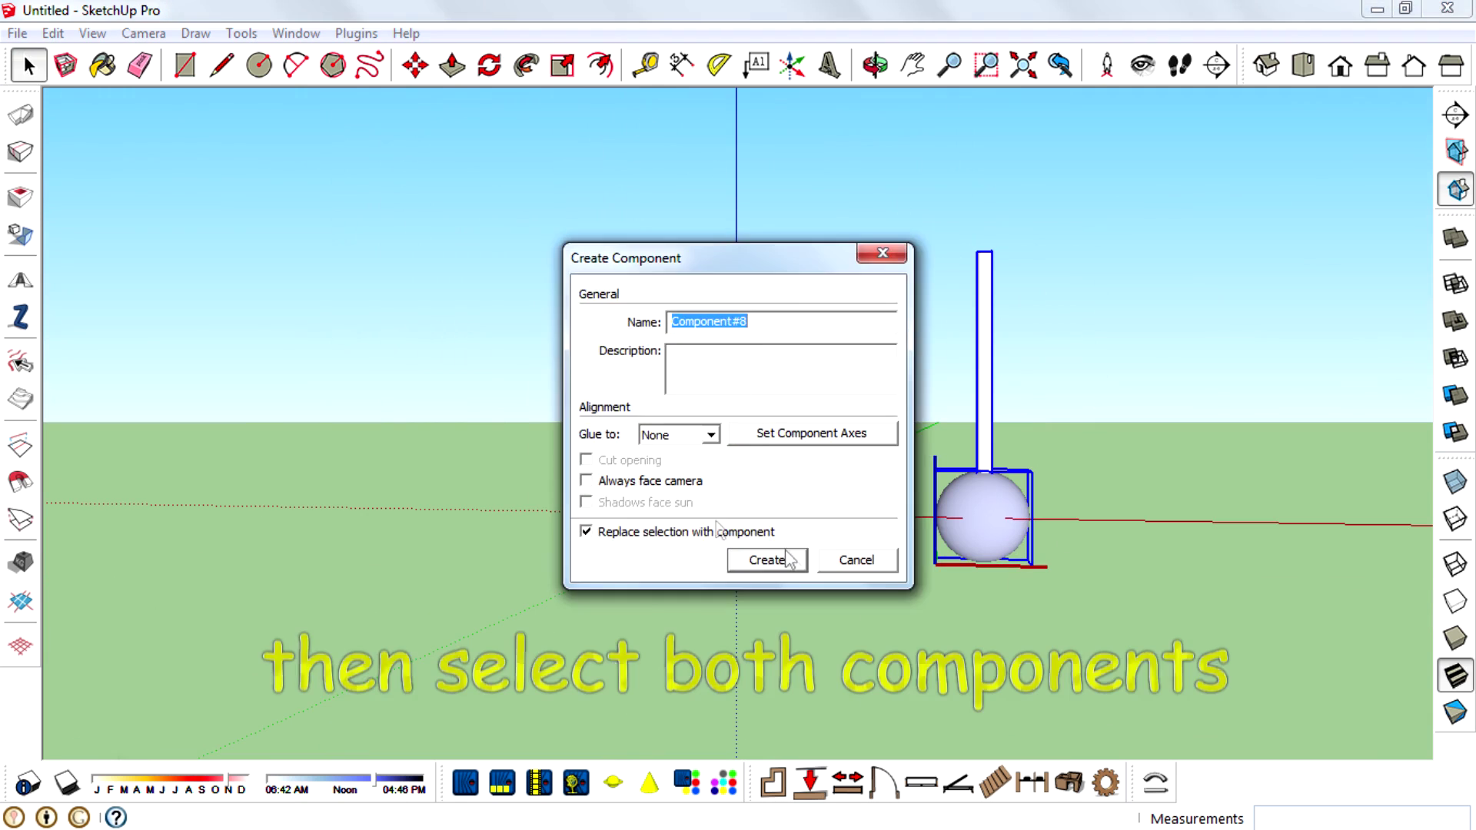
key(Return)
Step: Move the pendulum component to the clock, placing its rod just below the clock's rim in the right view
scroll(833, 524, up, 1)
click(1075, 437)
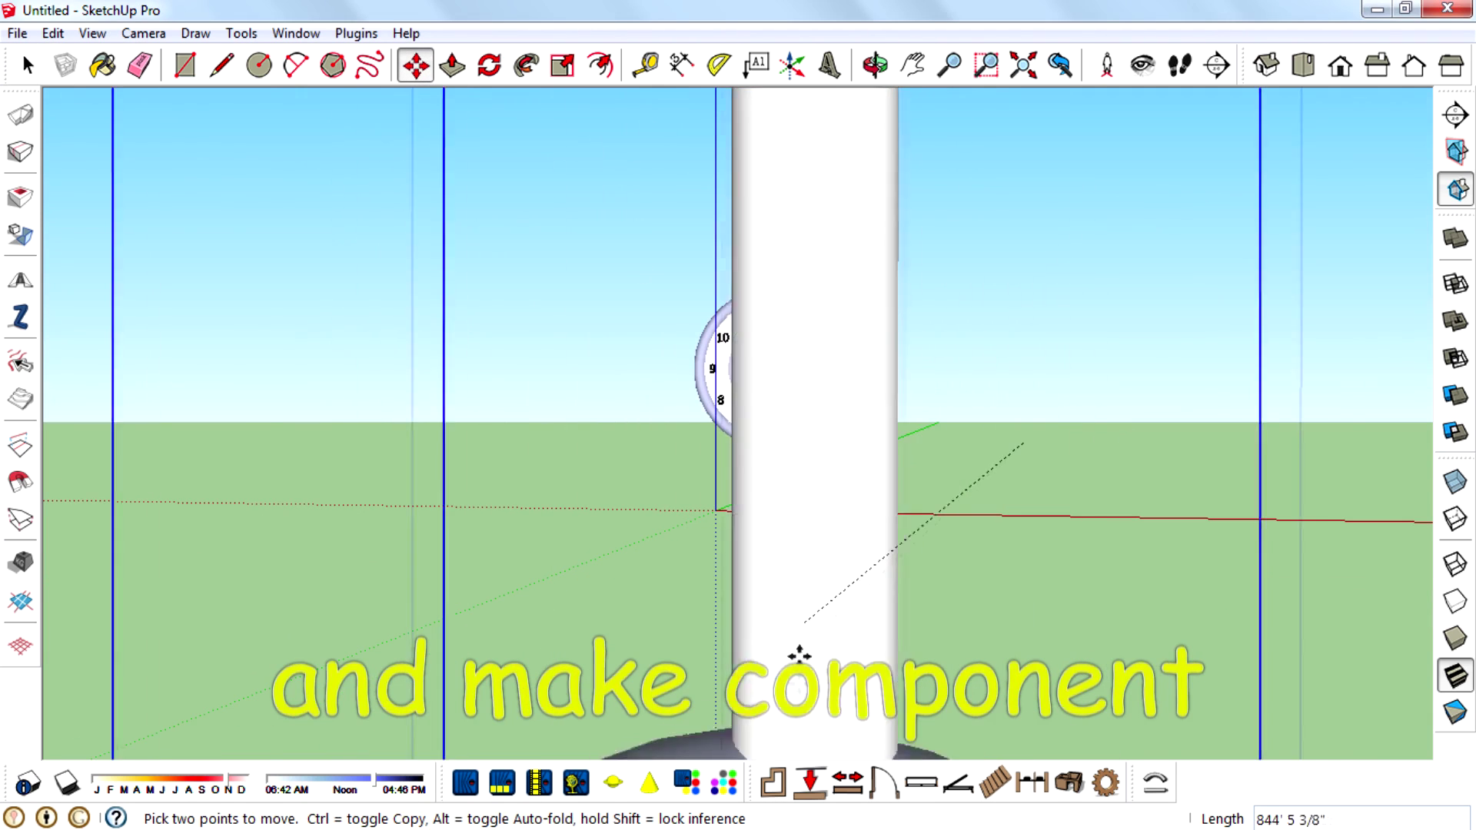
click(1377, 65)
scroll(708, 247, down, 2)
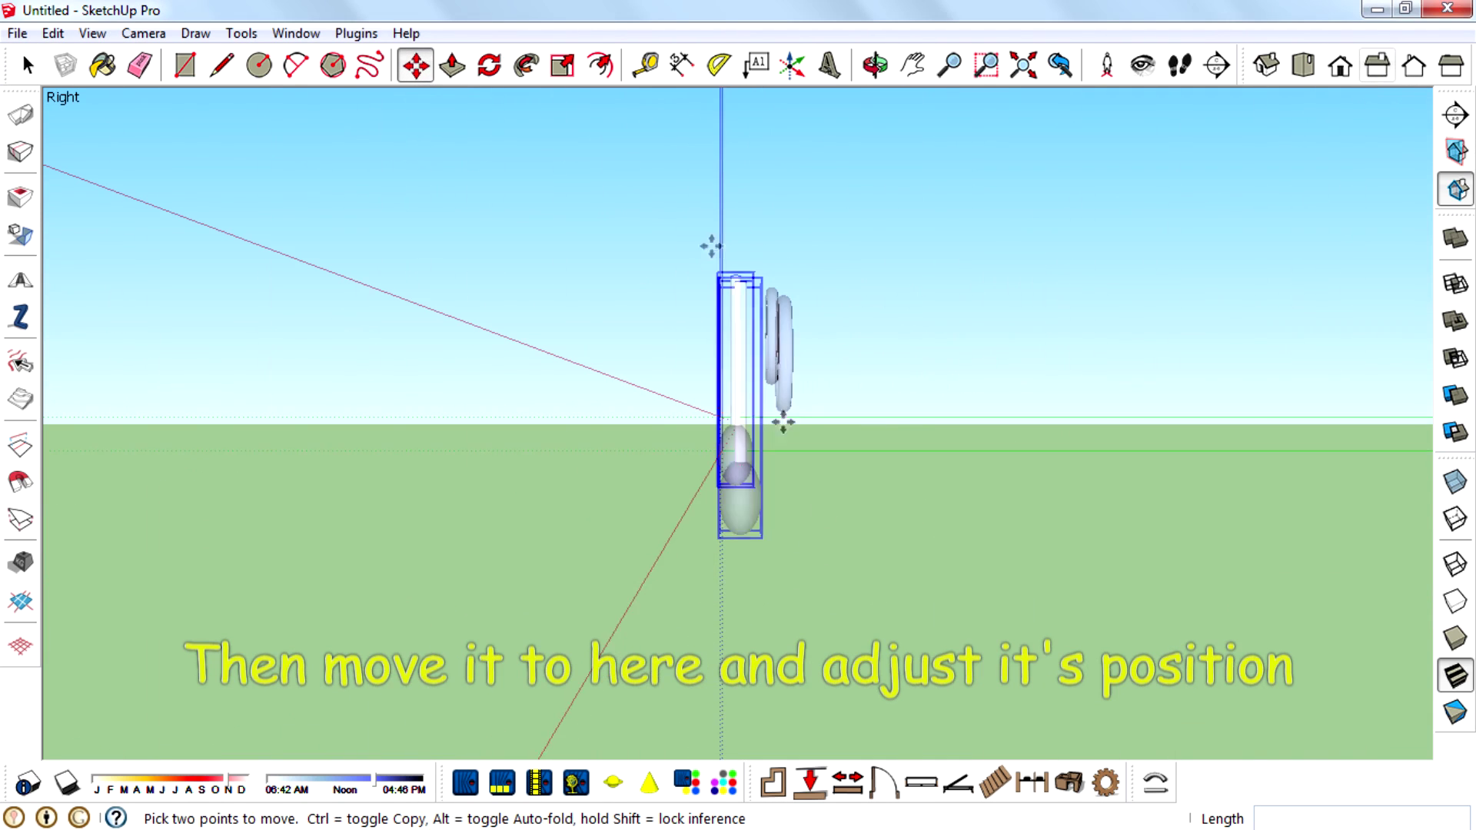
scroll(731, 412, down, 1)
key(q)
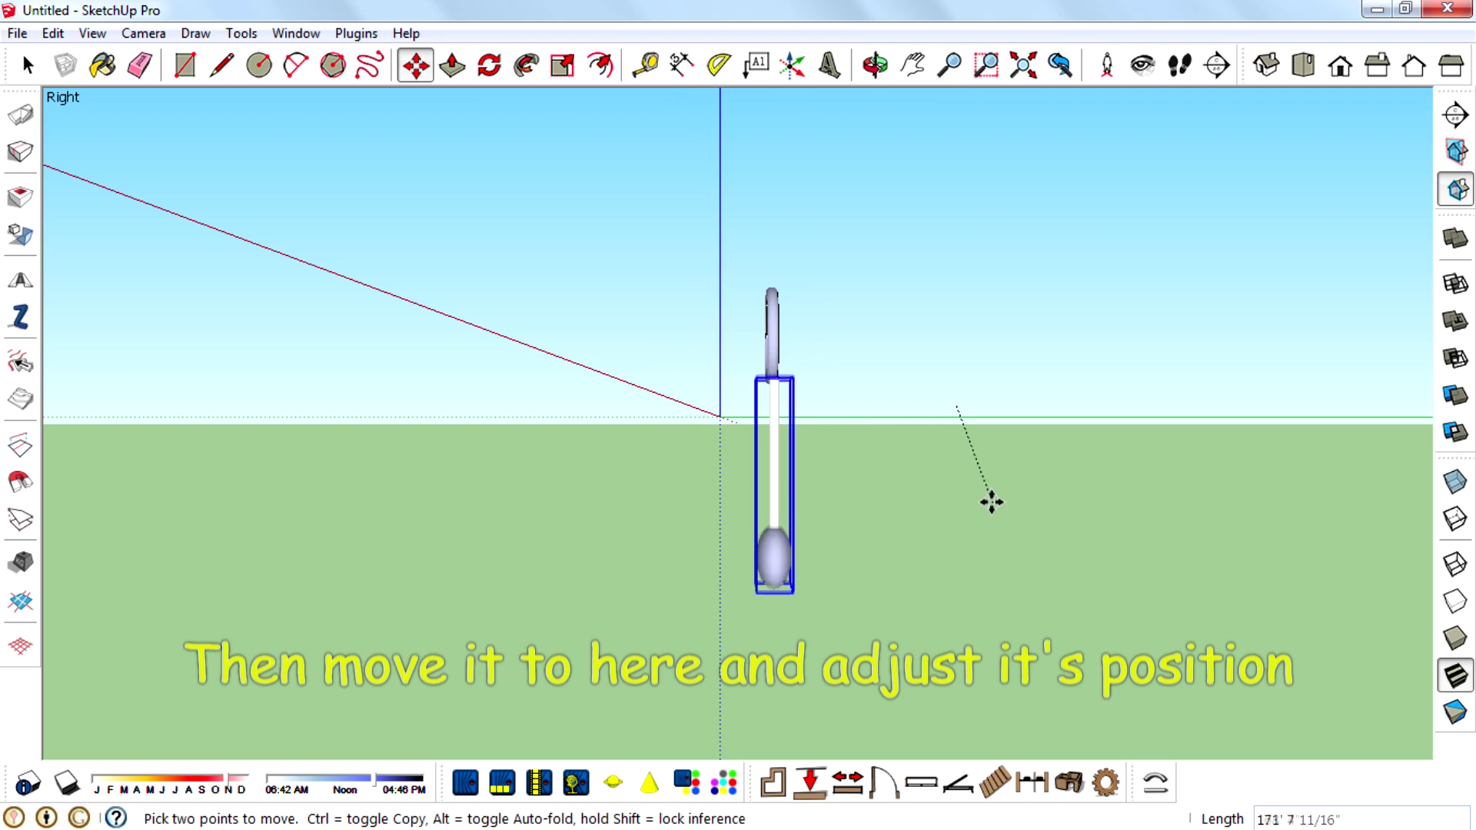
Step: Adjust the pendulum's position so its rod hangs centred under the 6 of the clock
middle_drag(987, 497, 1121, 505)
middle_drag(716, 483, 1054, 445)
scroll(692, 373, up, 3)
middle_drag(727, 415, 864, 399)
click(1022, 409)
click(1027, 409)
click(956, 409)
middle_drag(544, 392, 876, 415)
scroll(663, 415, up, 2)
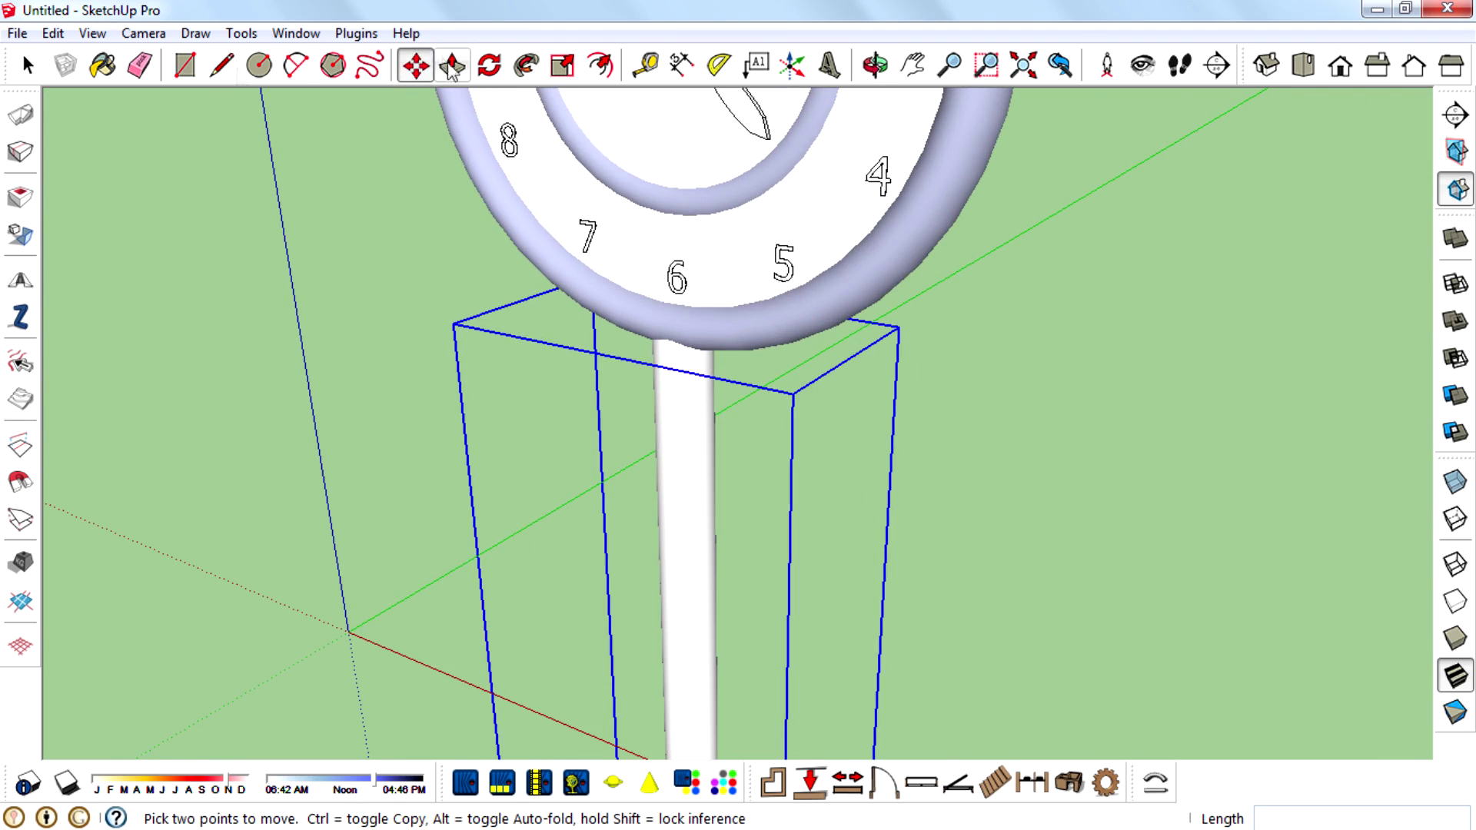
Step: Open the pendulum component for editing and scale its tube to 0.50 along the green axis
right_click(678, 468)
click(723, 402)
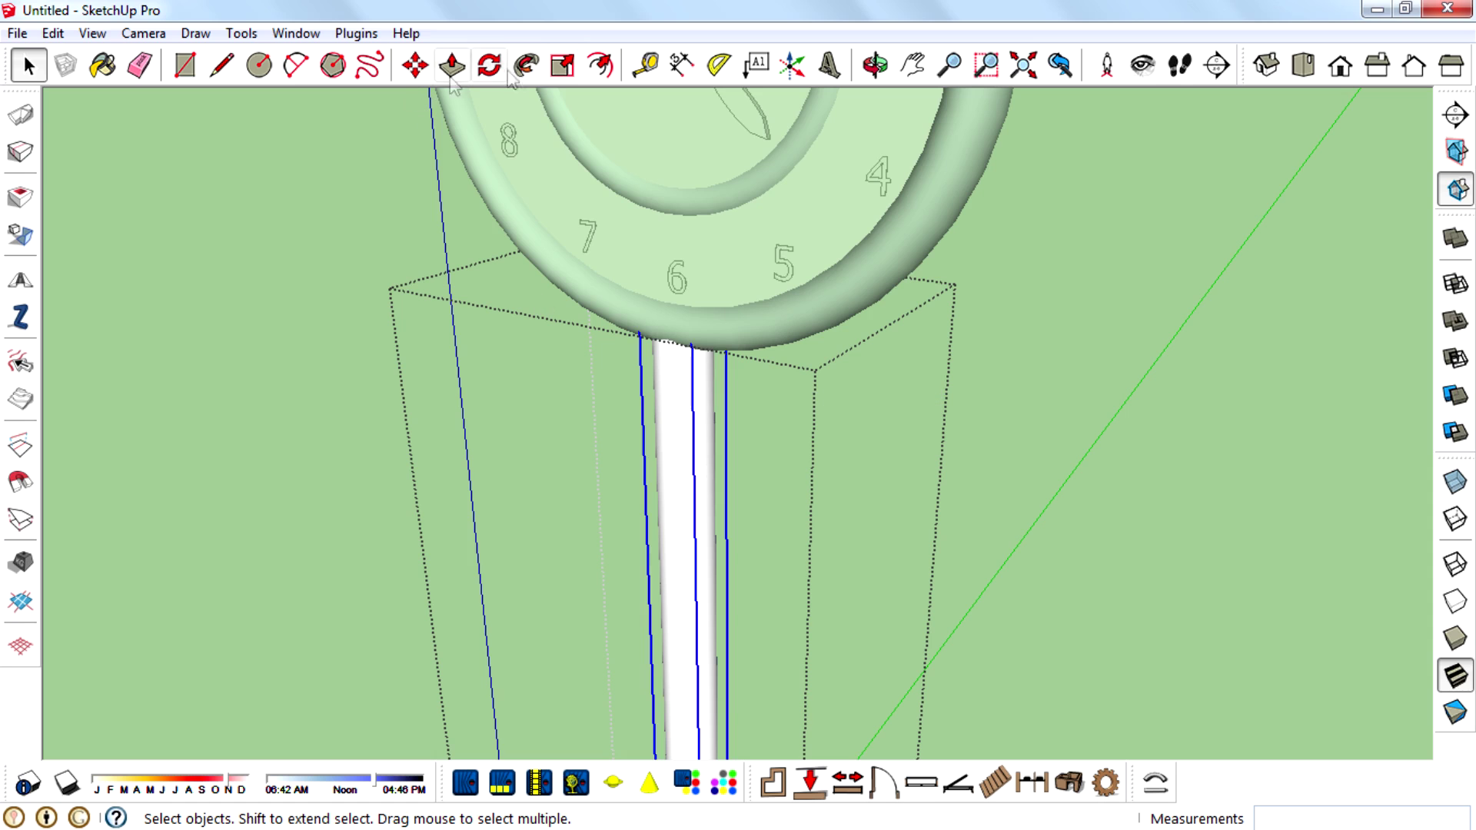
click(562, 66)
scroll(702, 692, up, 4)
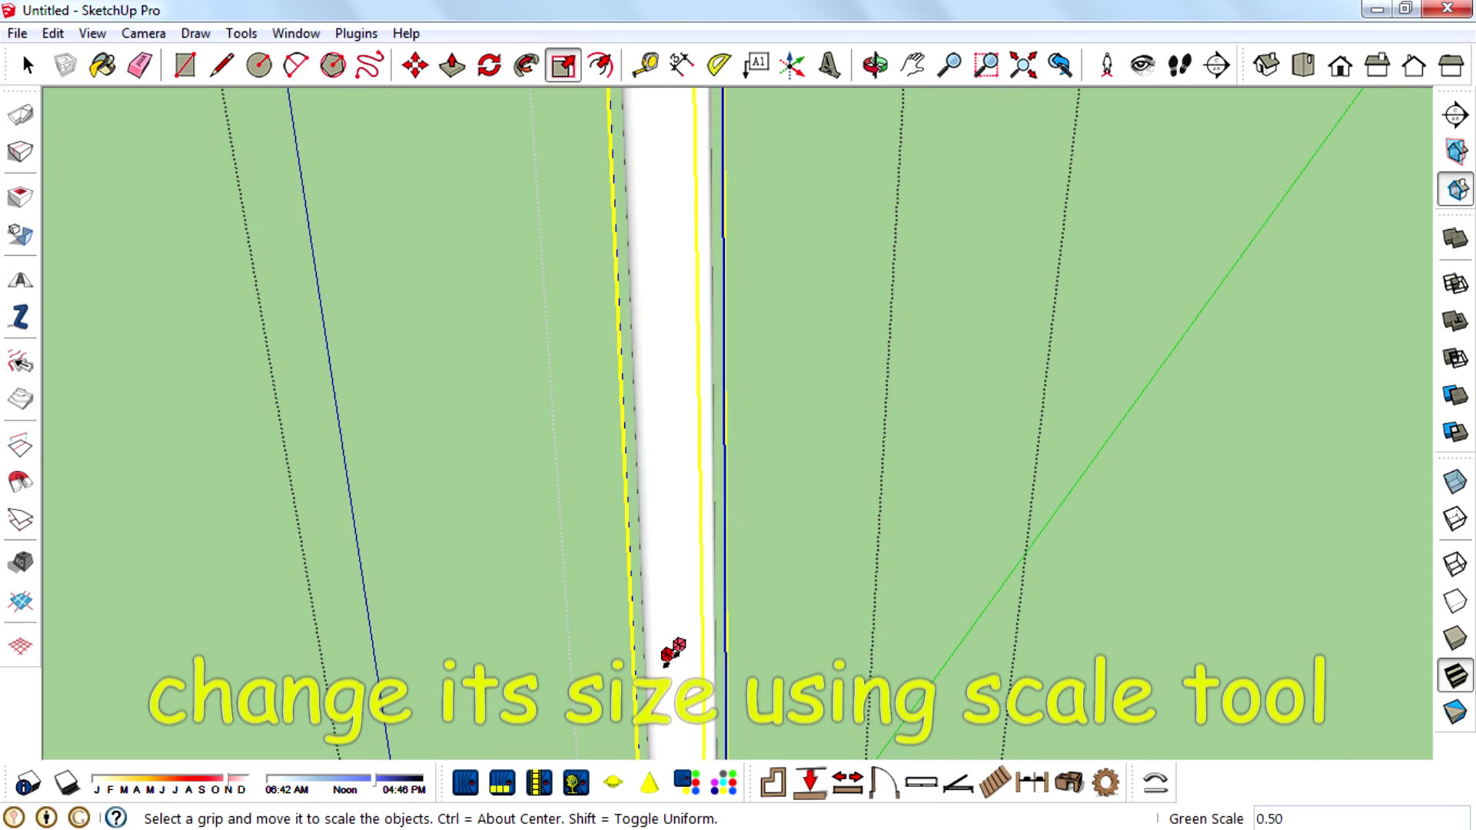
Step: Narrow the pendulum tube along the red axis about its centre to match its reduced depth
scroll(675, 655, down, 3)
middle_drag(677, 649, 644, 519)
scroll(630, 555, down, 3)
scroll(644, 690, up, 7)
ctrl+drag(644, 671, 659, 669)
scroll(576, 635, down, 1)
scroll(602, 339, down, 5)
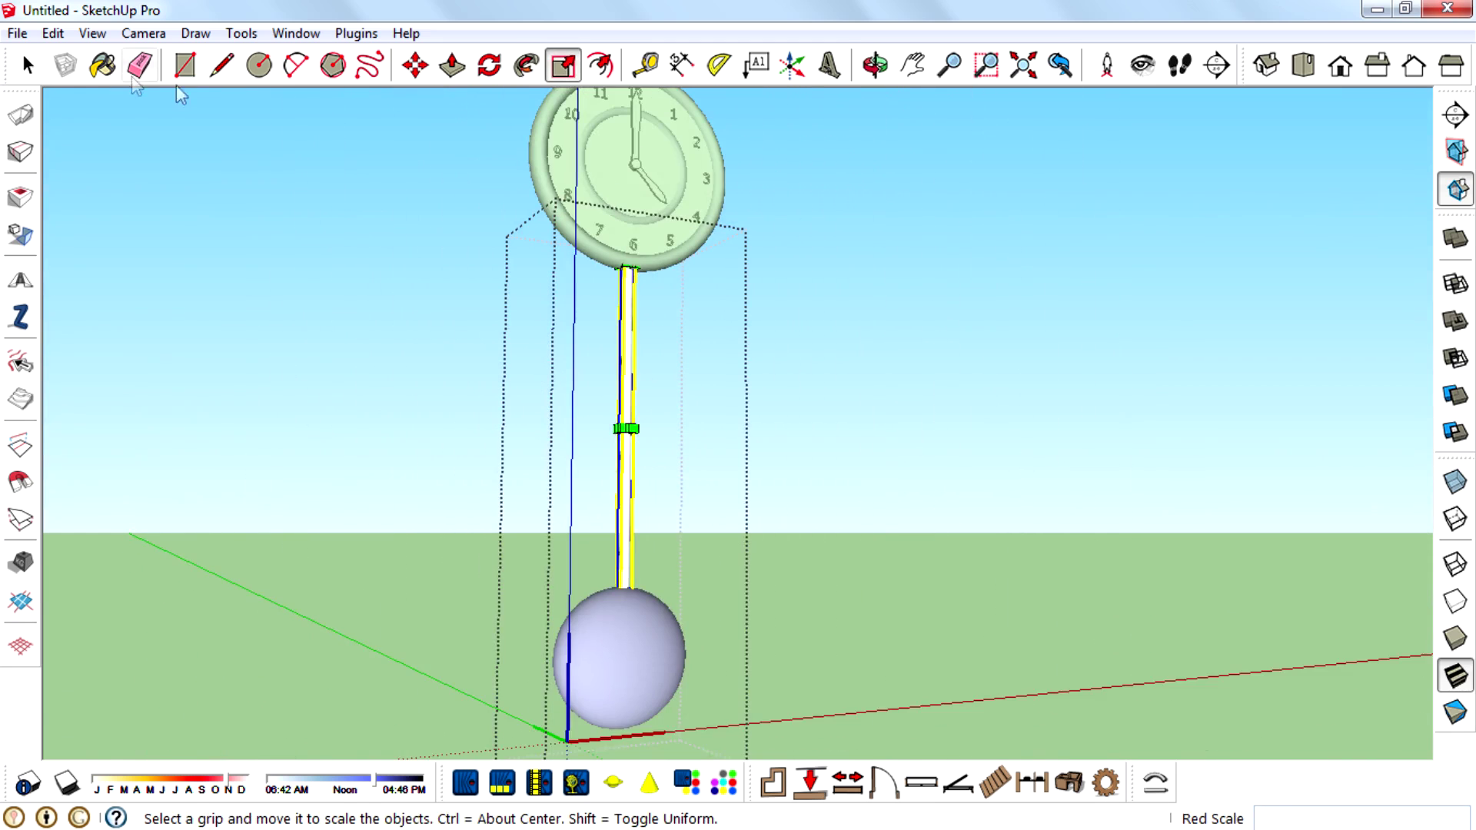
Step: Reopen the pendulum component and scale its ball uniformly to 0.76 about its centre
middle_drag(252, 200, 626, 527)
scroll(627, 515, up, 4)
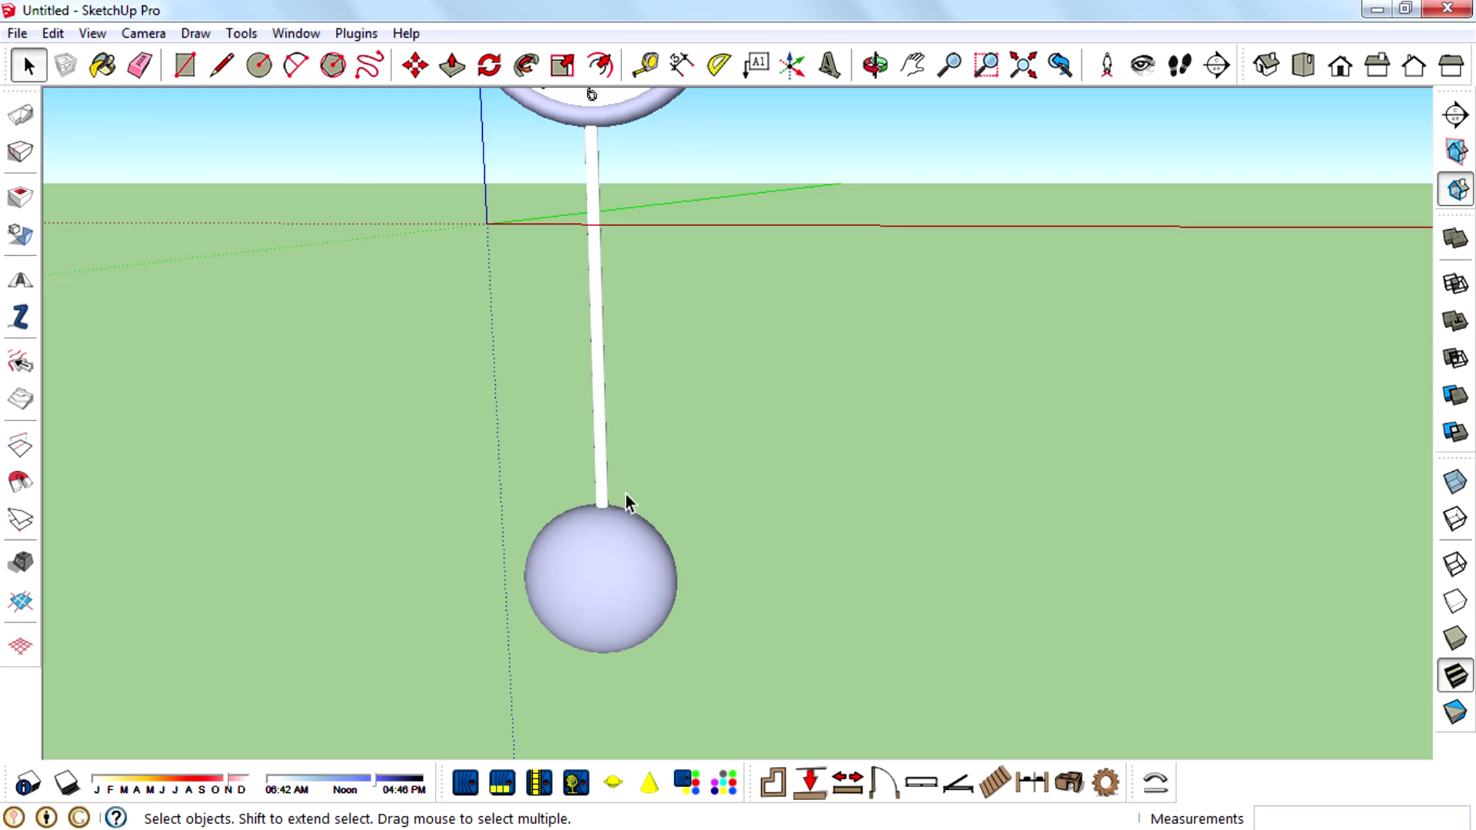
click(623, 573)
right_click(616, 615)
click(684, 165)
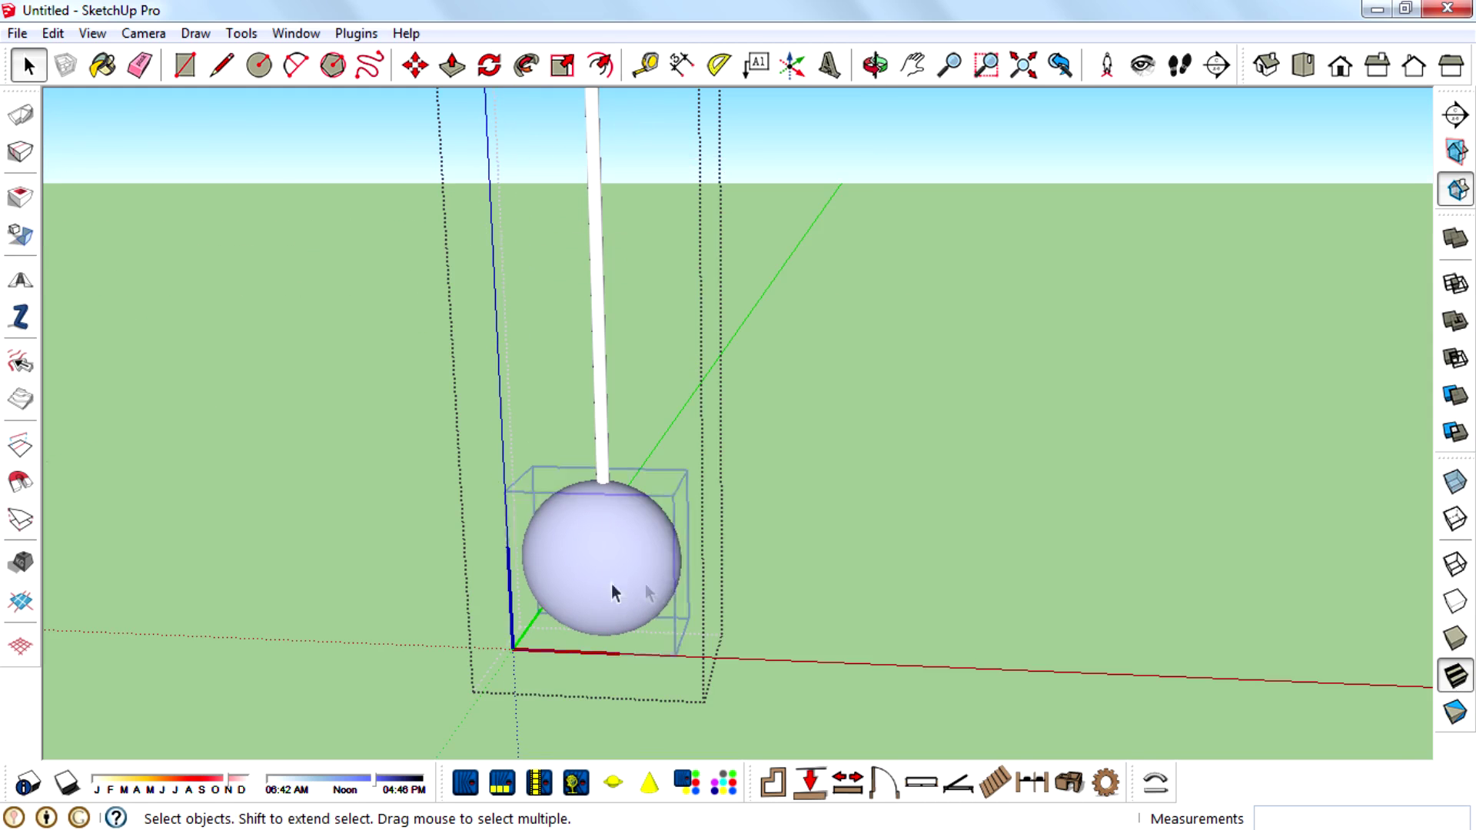
ctrl+drag(503, 490, 527, 510)
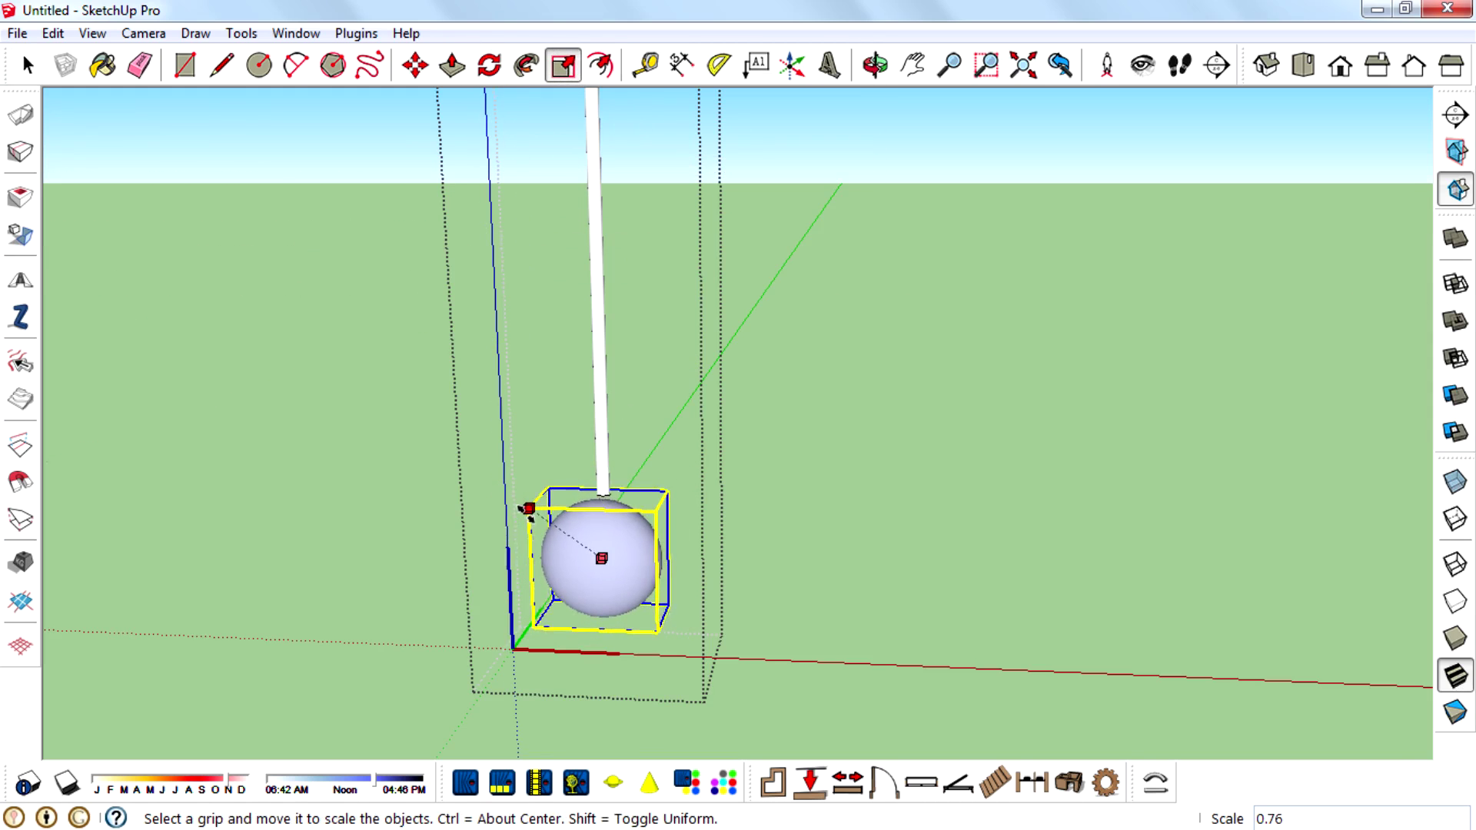
Step: Move the ball about 24' 5 3/4" up to overlap the tube's lower end and close the pendulum component
middle_drag(531, 514, 503, 89)
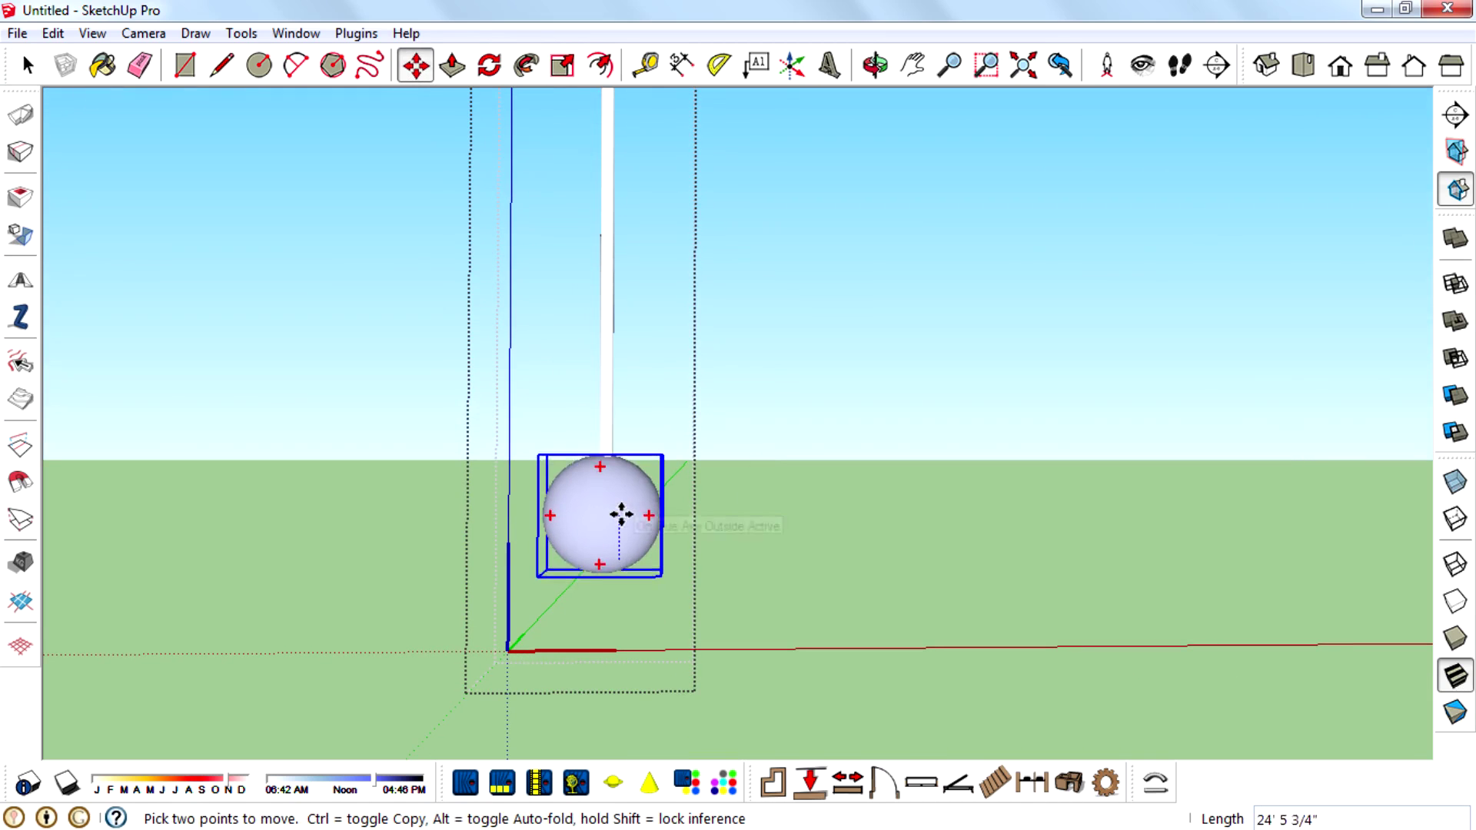
middle_drag(773, 542, 876, 592)
click(28, 65)
scroll(607, 549, down, 3)
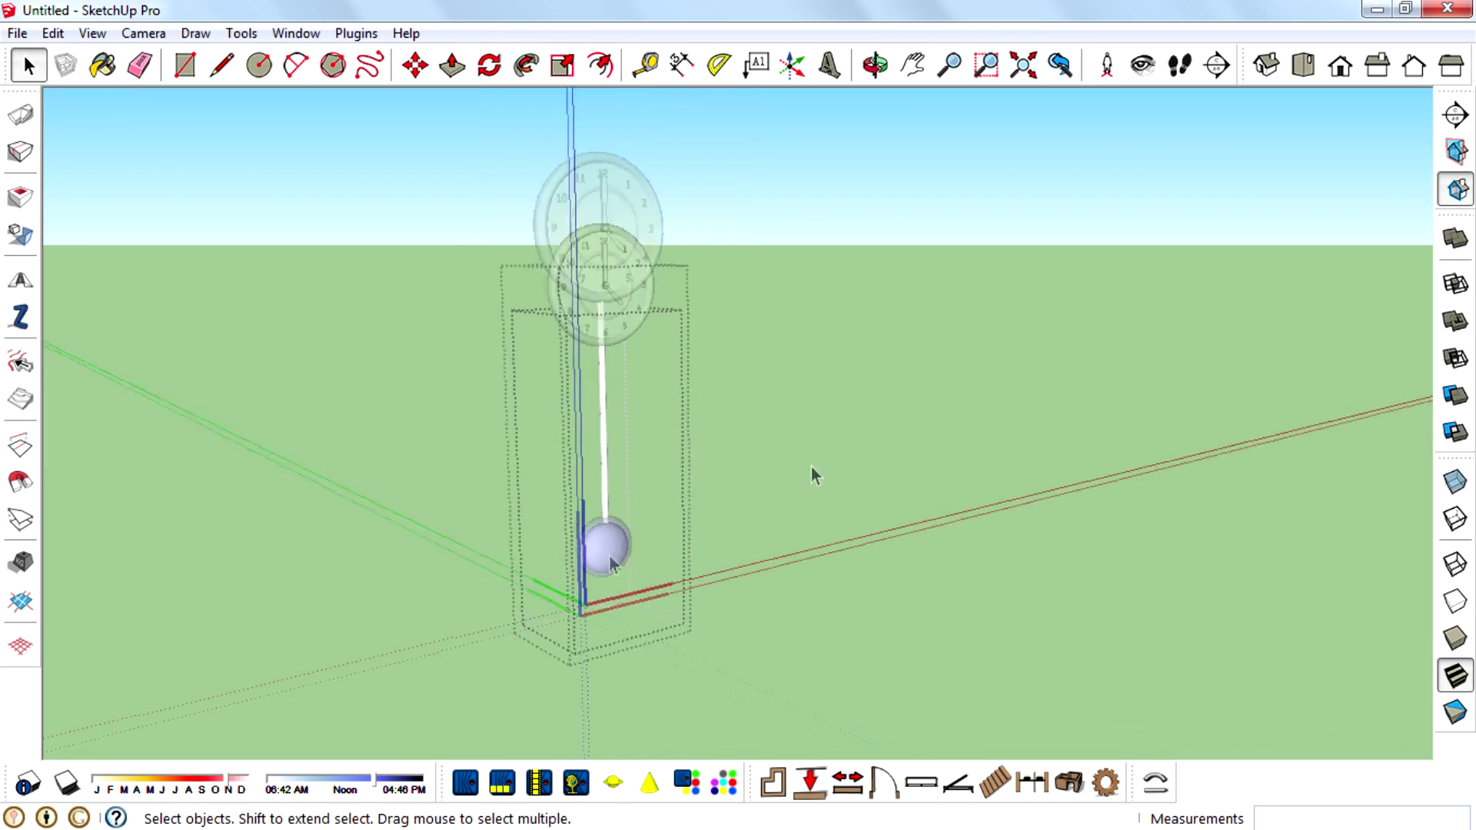
click(811, 468)
middle_drag(810, 467, 692, 412)
scroll(690, 506, up, 3)
middle_drag(960, 577, 863, 559)
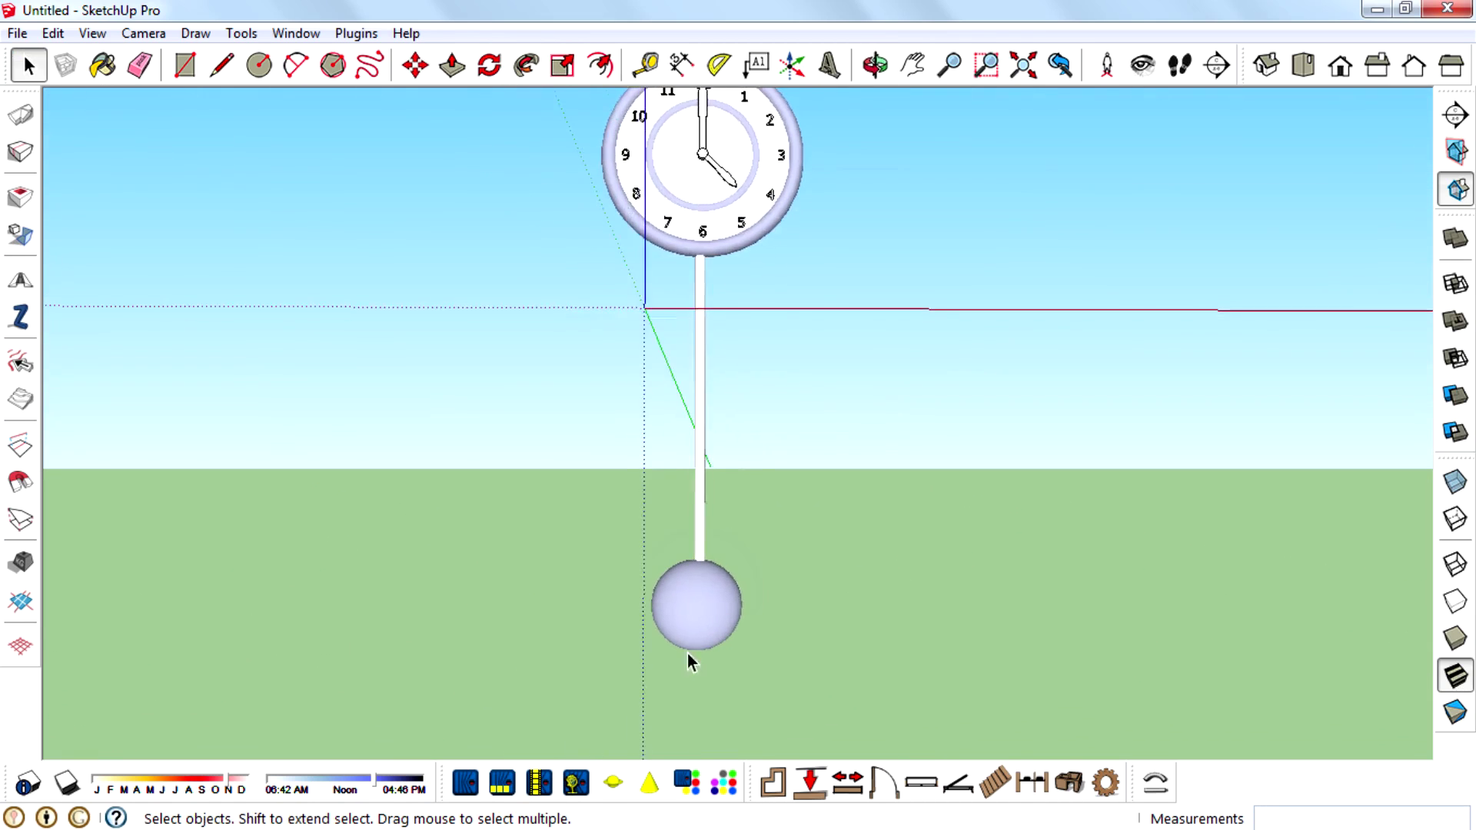
Step: Open the pendulum component again and move the ball about 67' 11" up along the tube
scroll(688, 654, up, 2)
click(709, 594)
click(800, 124)
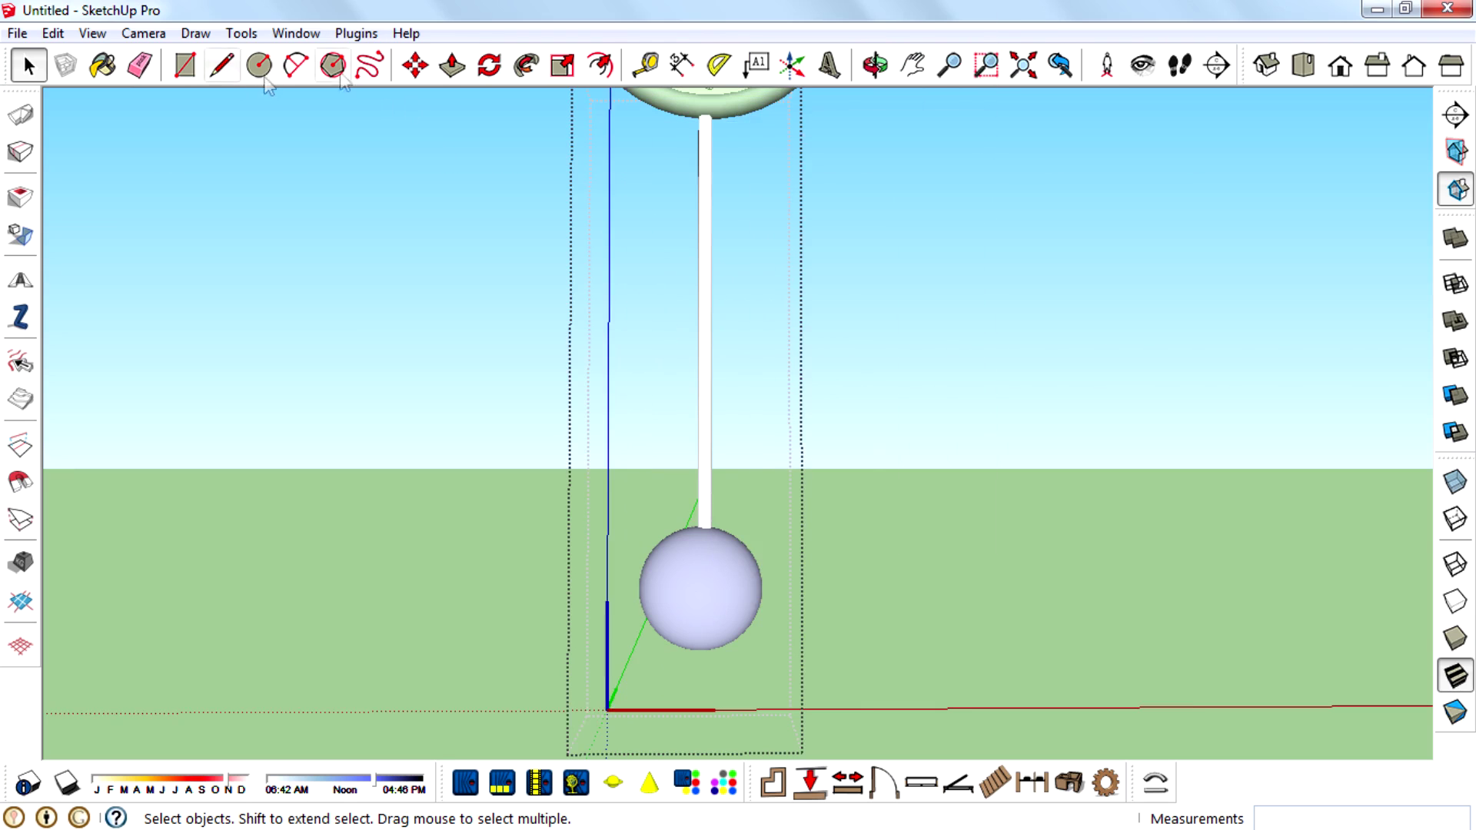
key(m)
scroll(692, 538, up, 3)
scroll(712, 635, down, 5)
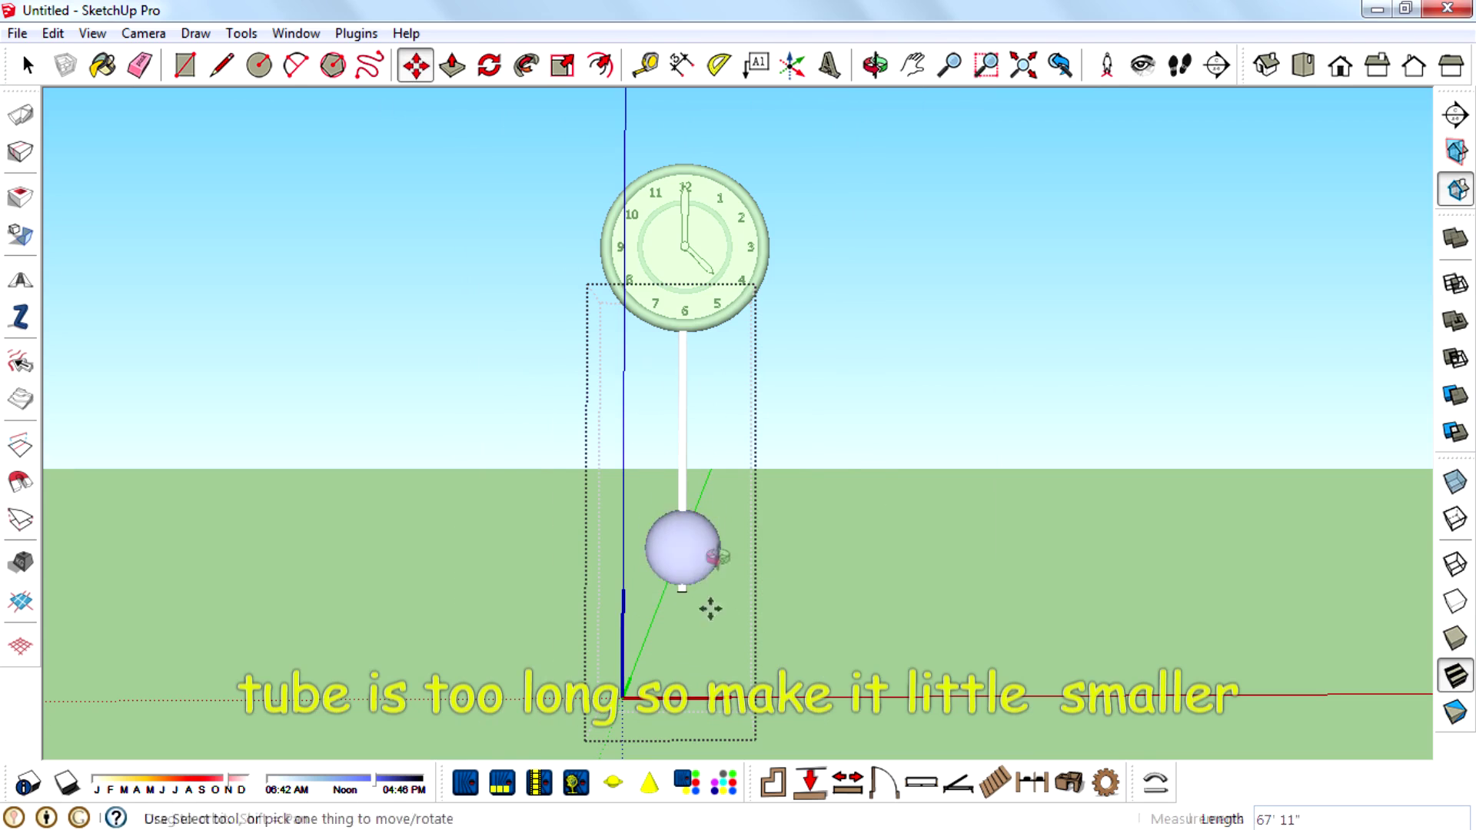
Step: Explode the tube, push its protruding bottom face up inside the ball, and close the pendulum component
middle_drag(710, 609, 554, 487)
key(space)
scroll(554, 487, up, 2)
right_click(716, 585)
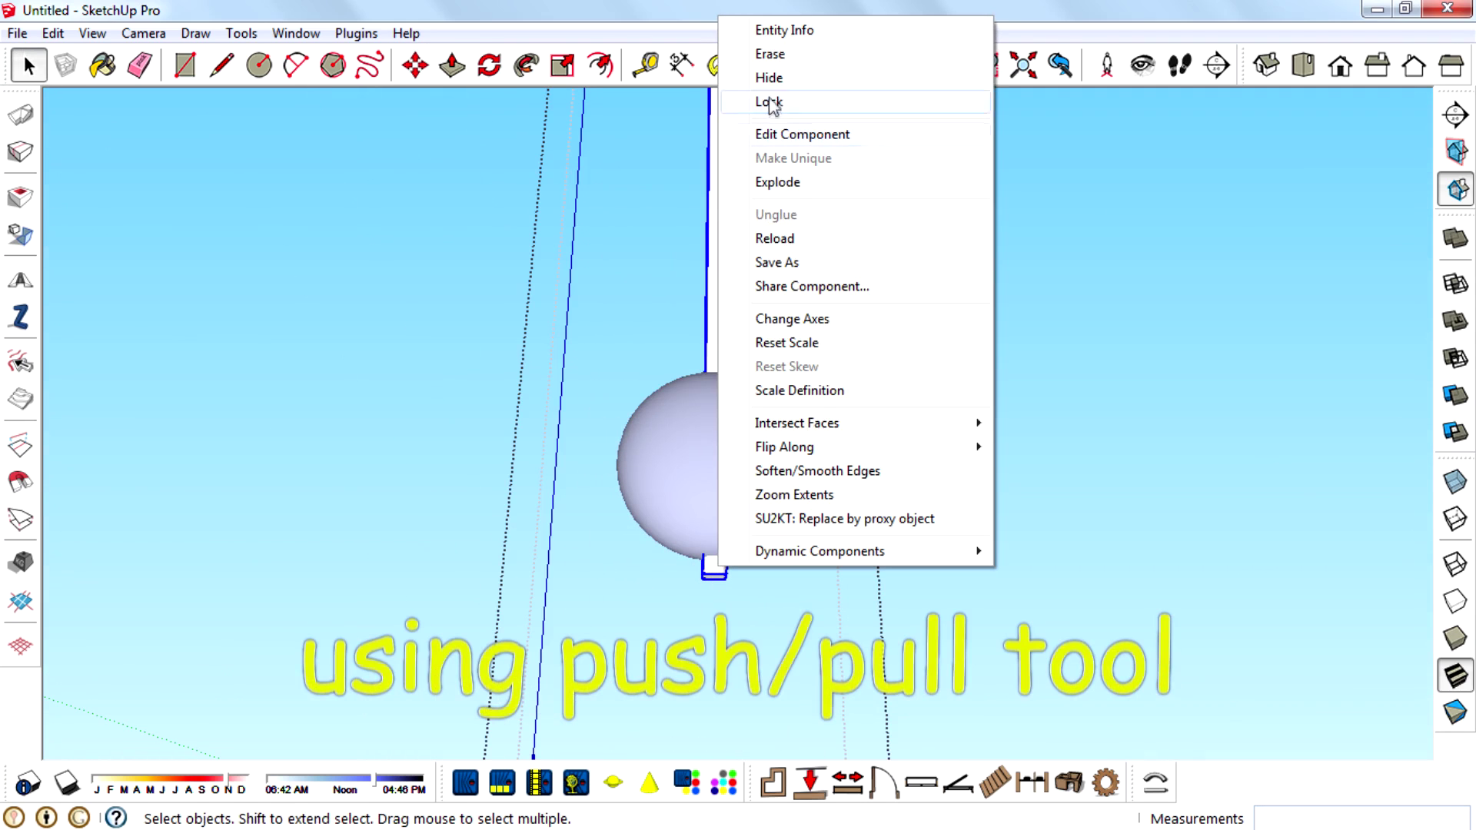
click(788, 183)
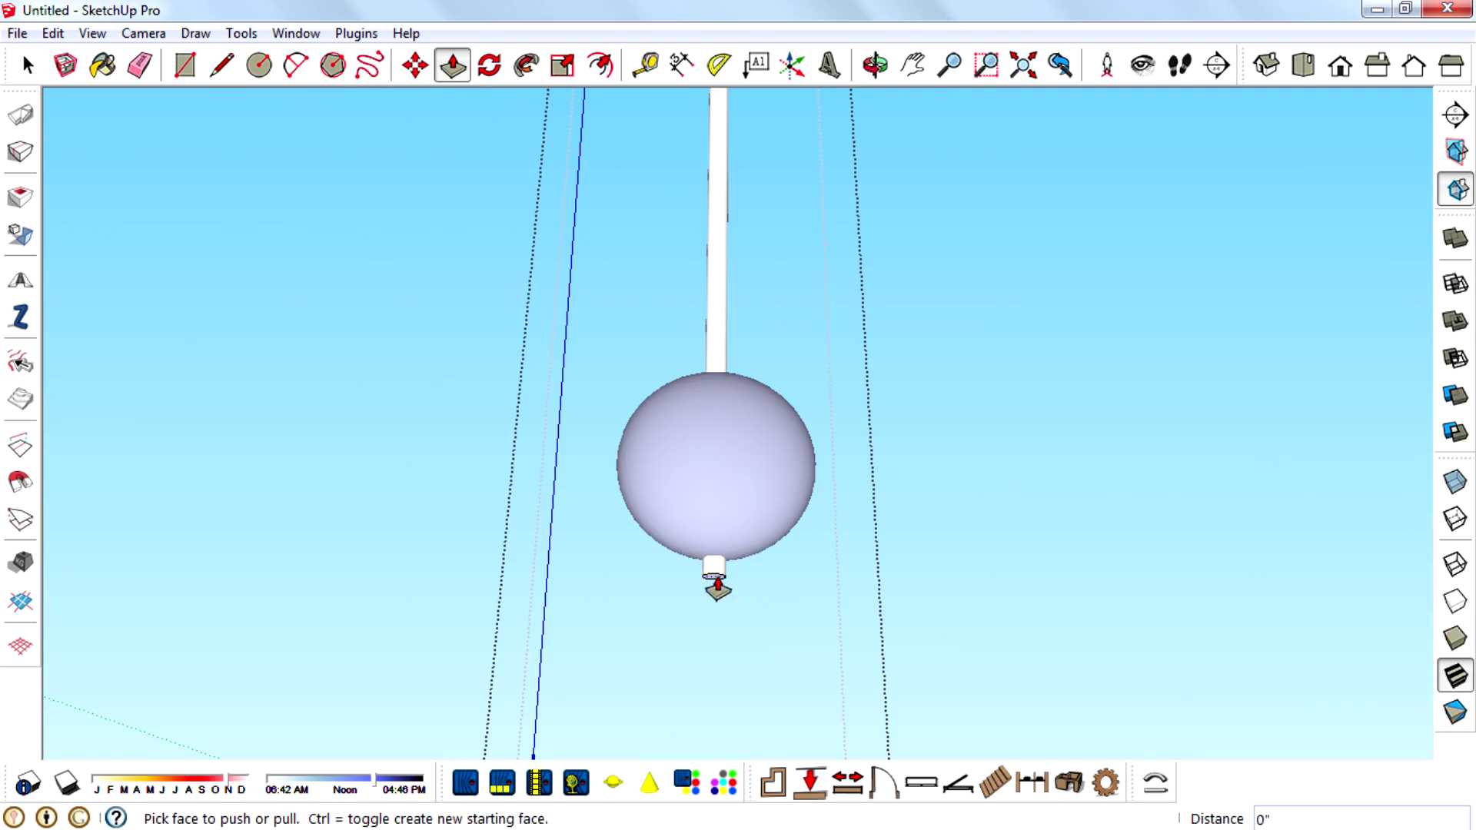
drag(721, 432, 659, 590)
click(318, 282)
scroll(601, 663, down, 4)
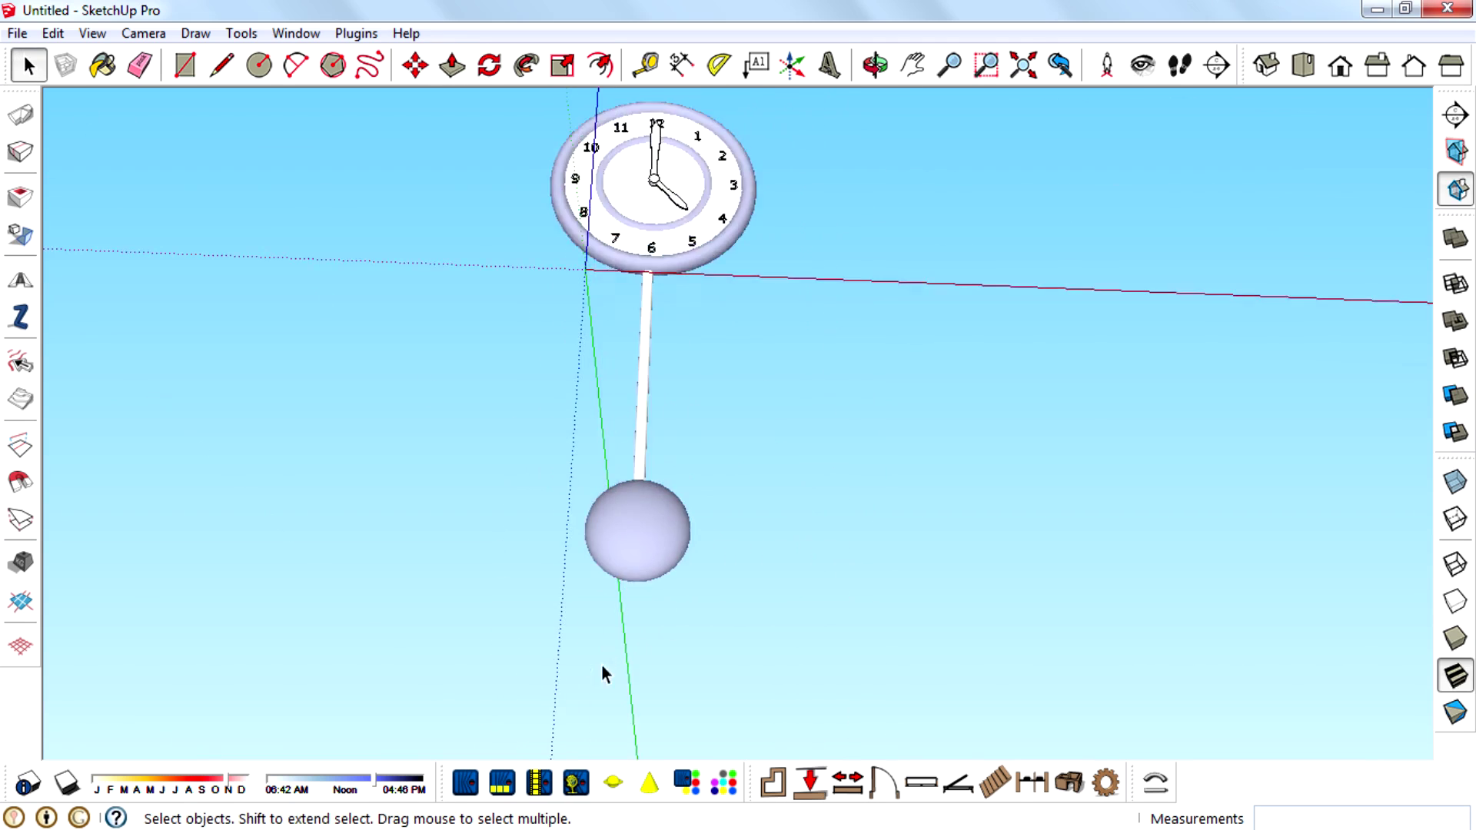
Step: Select the whole clock with its pendulum and combine it into one component with the default name
key(ctrl+a)
scroll(632, 590, down, 1)
middle_drag(632, 590, 669, 539)
key(g)
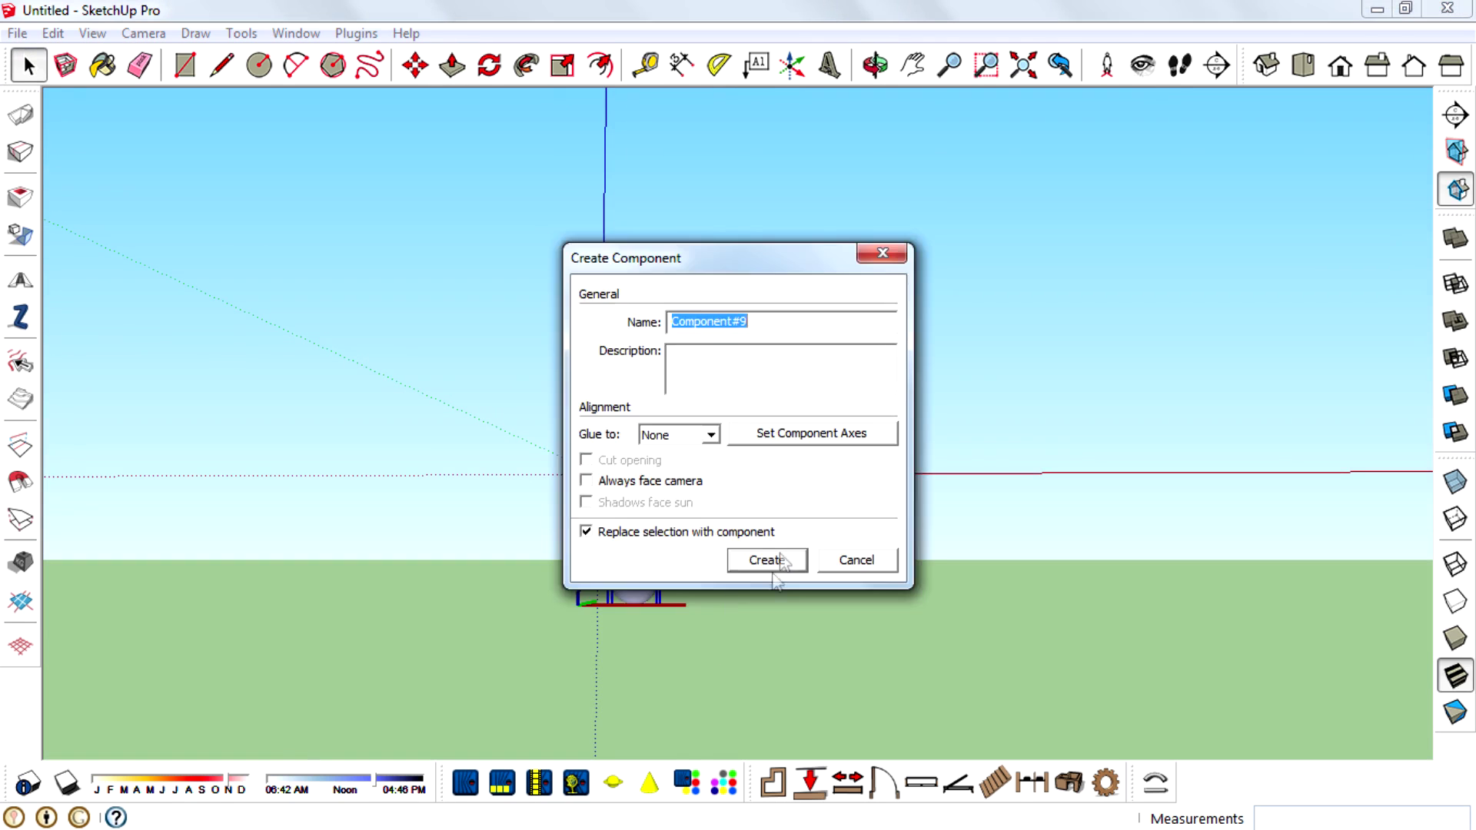
click(771, 563)
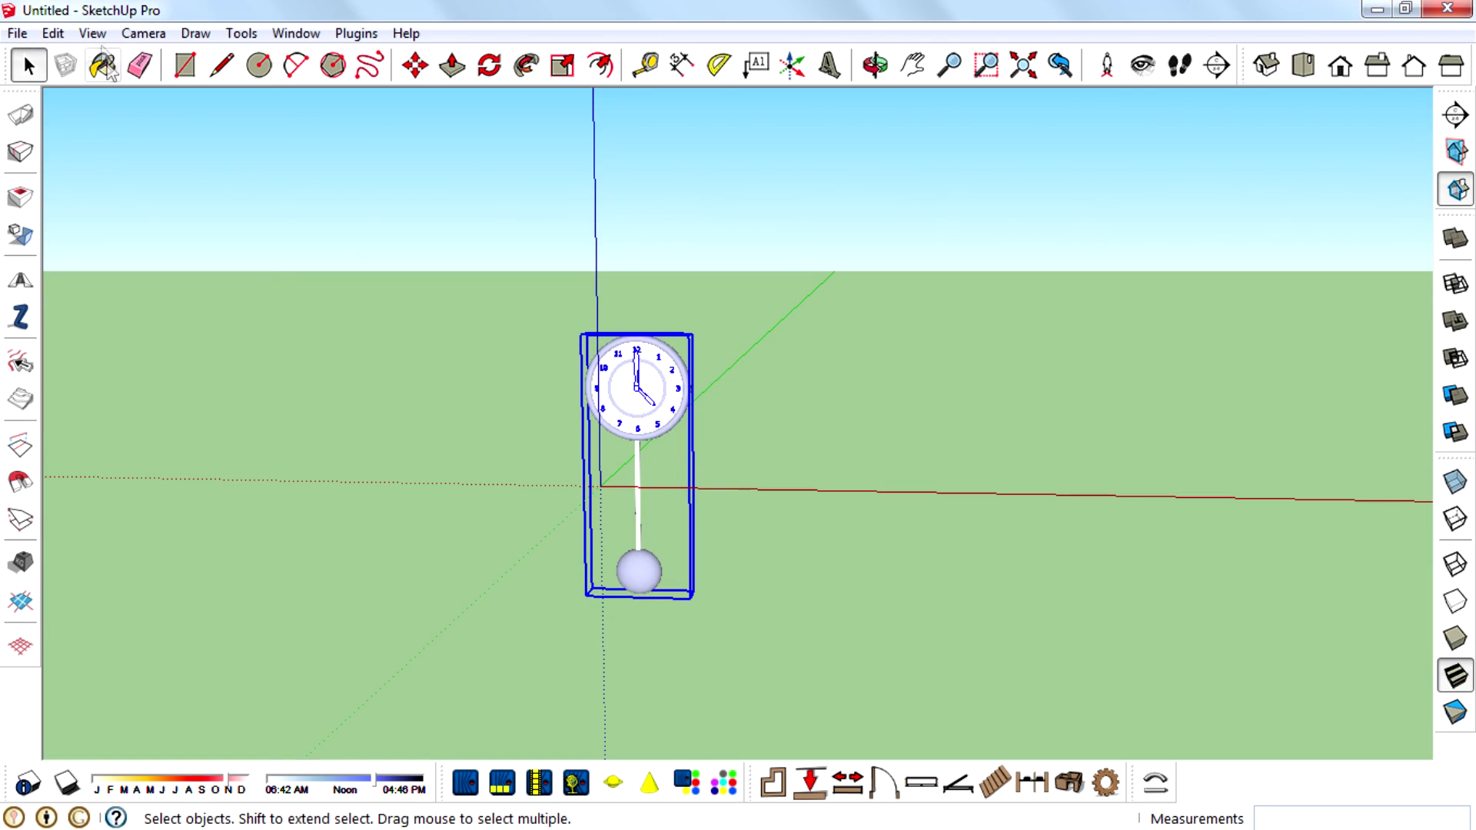
Step: Unhide the clock cabinet, showing hidden geometry only while it is being restored
click(92, 33)
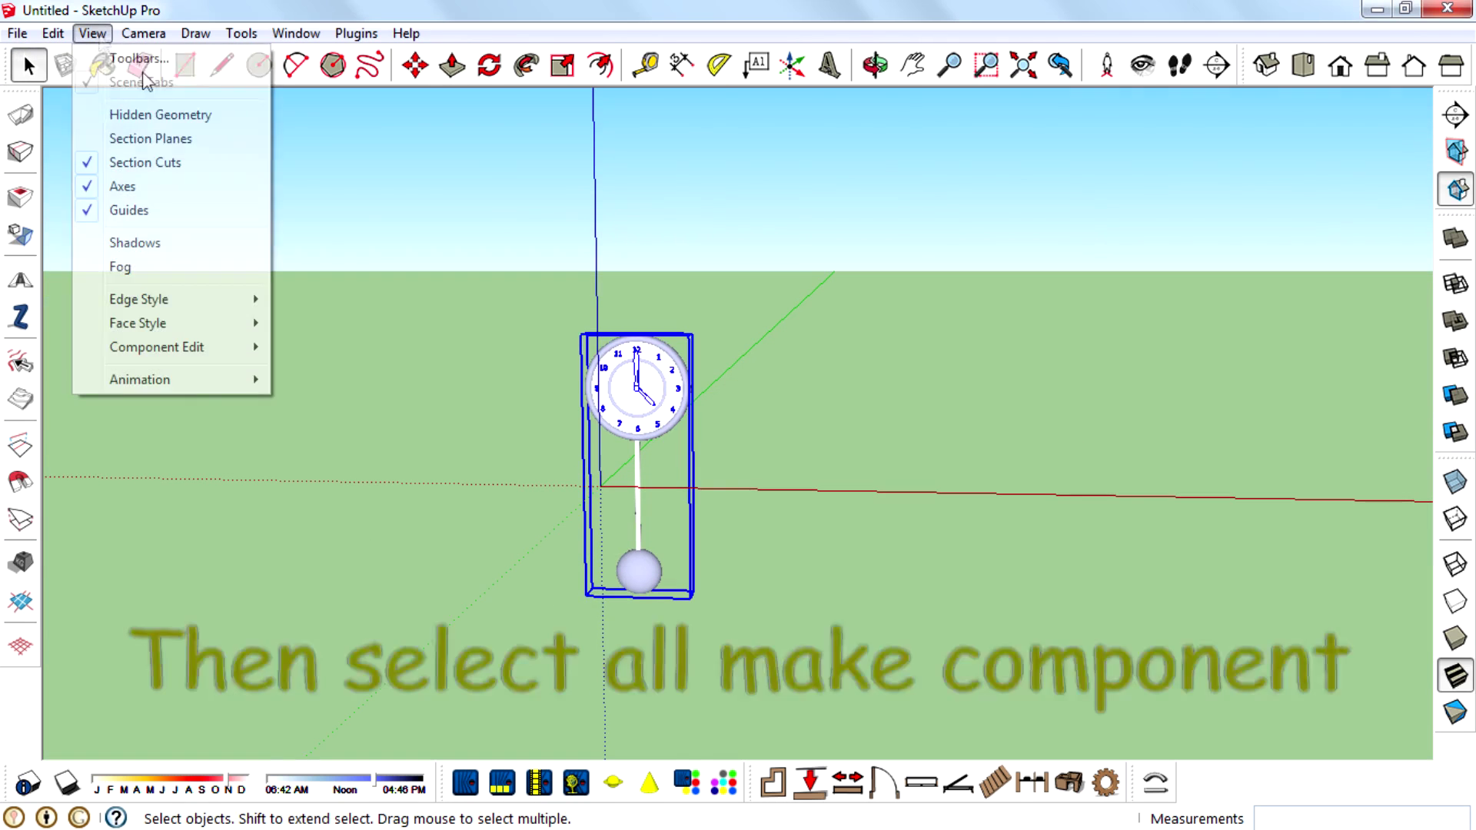
click(146, 115)
right_click(624, 475)
click(654, 343)
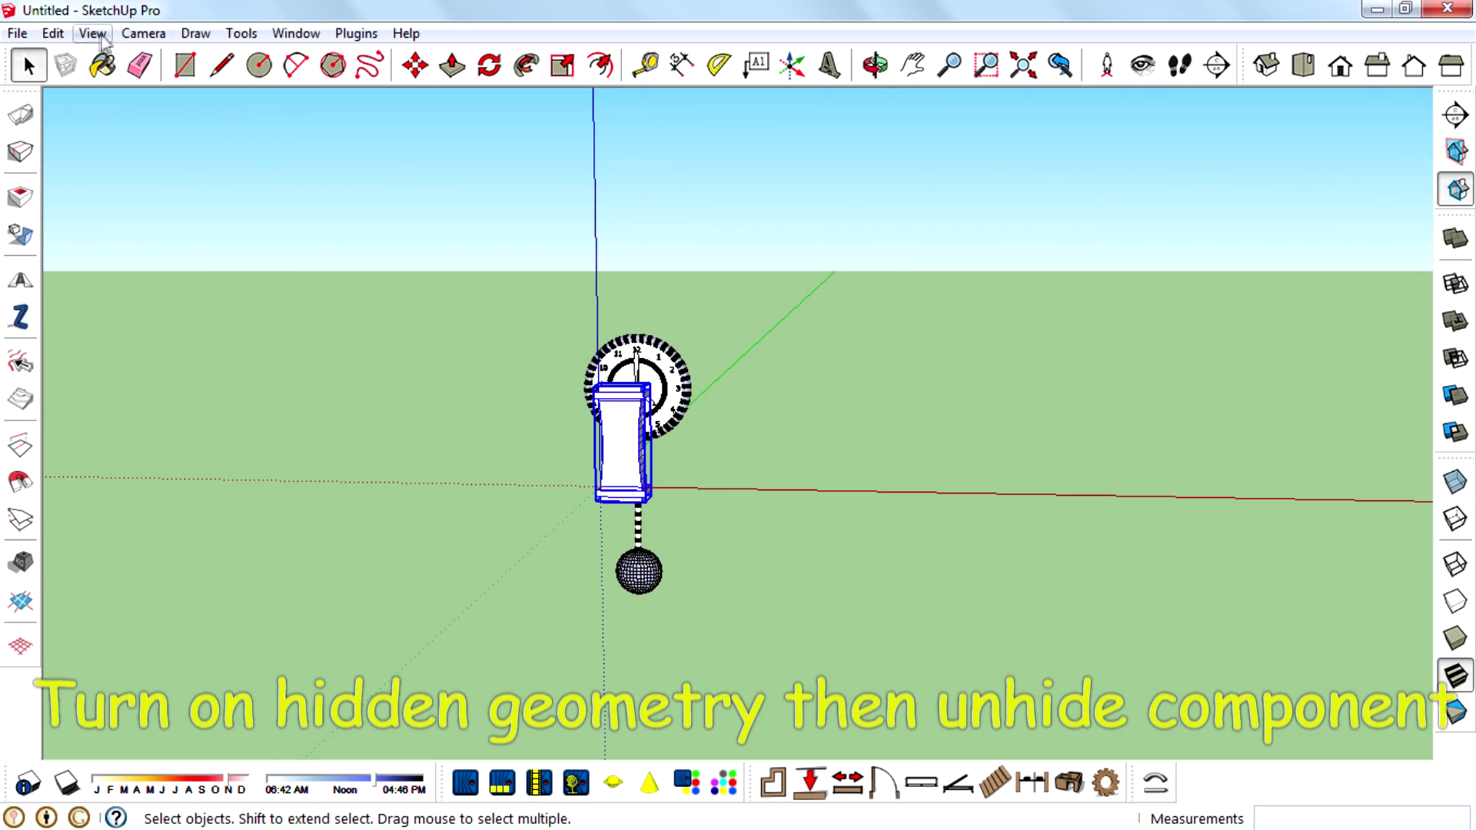
click(92, 33)
click(146, 113)
Step: Scale the clock component down uniformly from its upper corner until it is smaller than the cabinet
scroll(577, 270, up, 2)
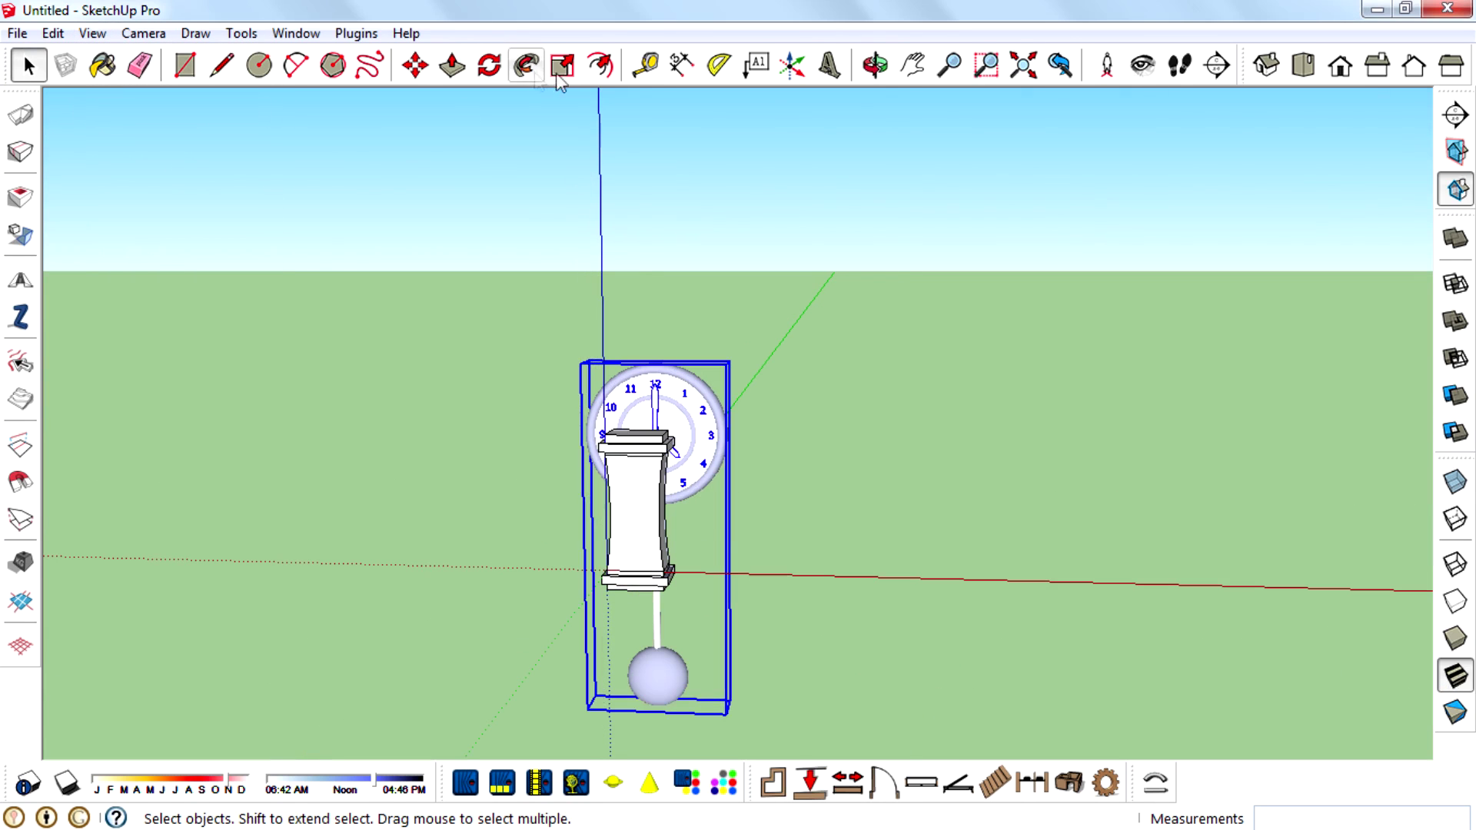
click(563, 66)
drag(586, 365, 658, 538)
middle_drag(658, 538, 859, 536)
scroll(860, 537, up, 4)
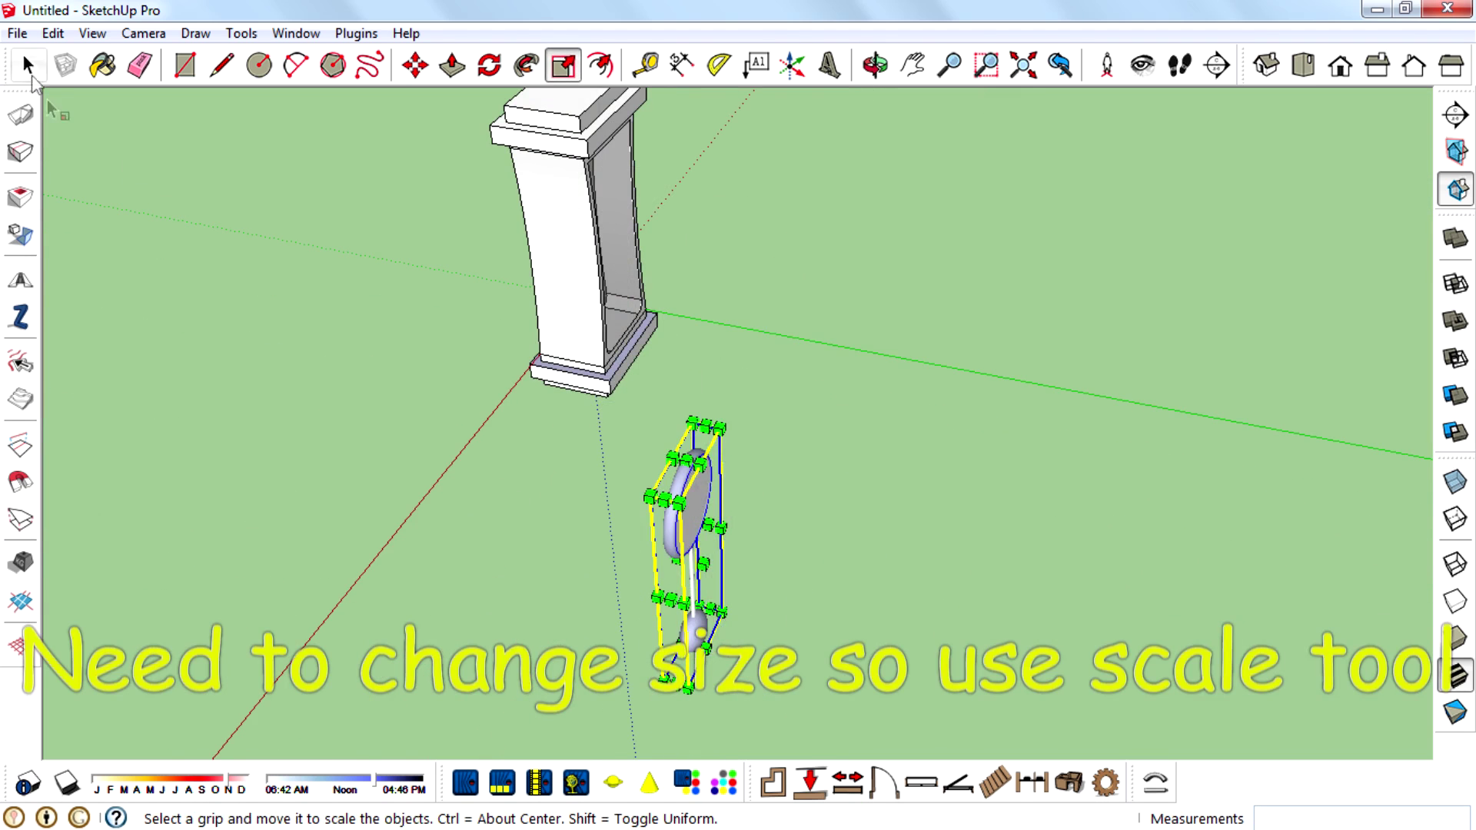
Step: Flip the clock component along its green axis so its dial faces the same way as the cabinet's opening
key(space)
right_click(686, 534)
mouse_move(821, 437)
click(1087, 484)
Step: Move the clock component about 164' 10" to place it in front of the cabinet's opening
middle_drag(1087, 484, 696, 382)
click(415, 66)
click(923, 531)
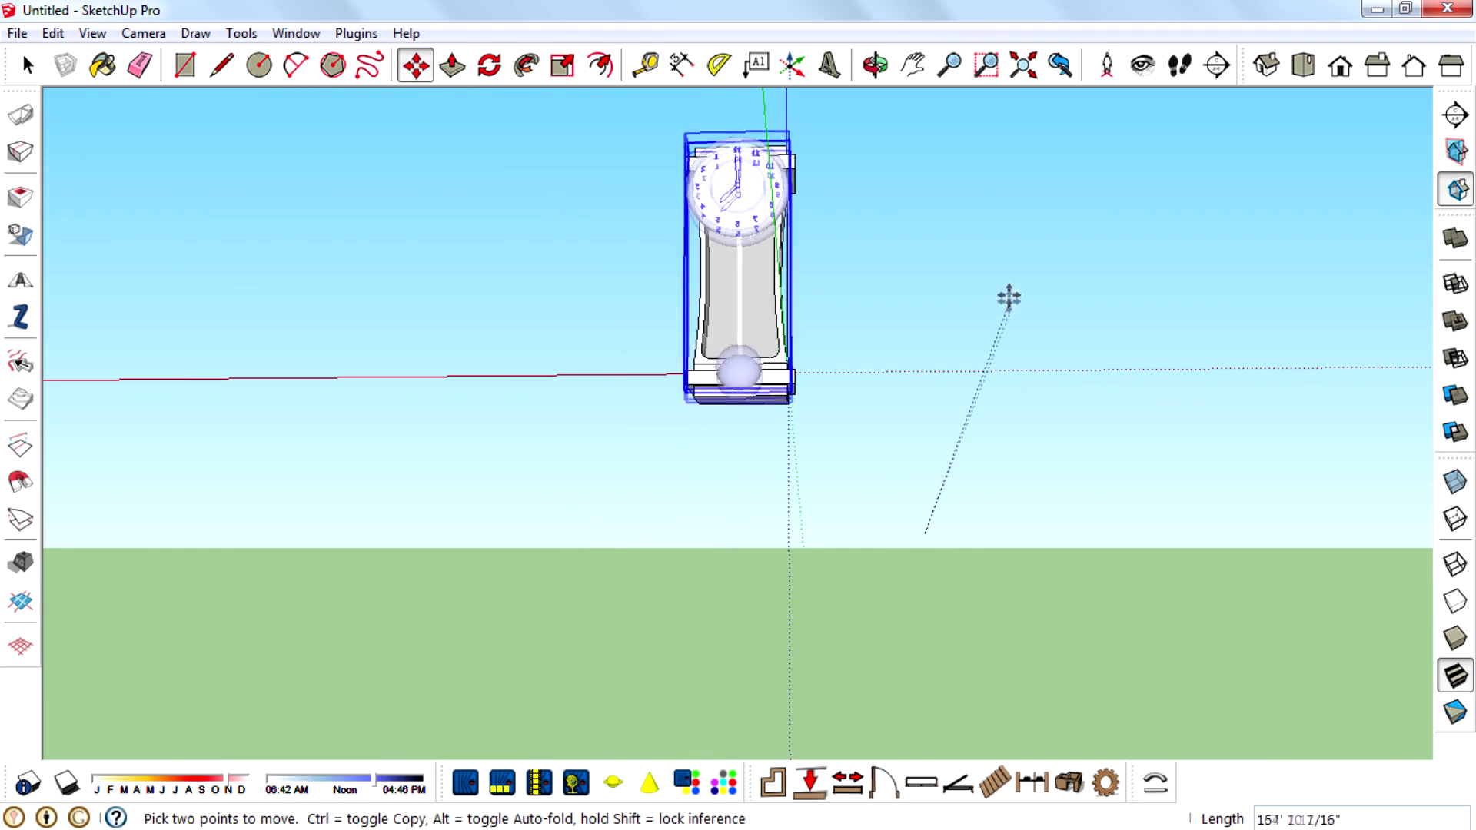
click(1008, 297)
scroll(748, 187, up, 2)
middle_drag(748, 187, 868, 400)
Step: Flip the clock component along its red axis so the numerals read correctly from the front
key(space)
right_click(836, 289)
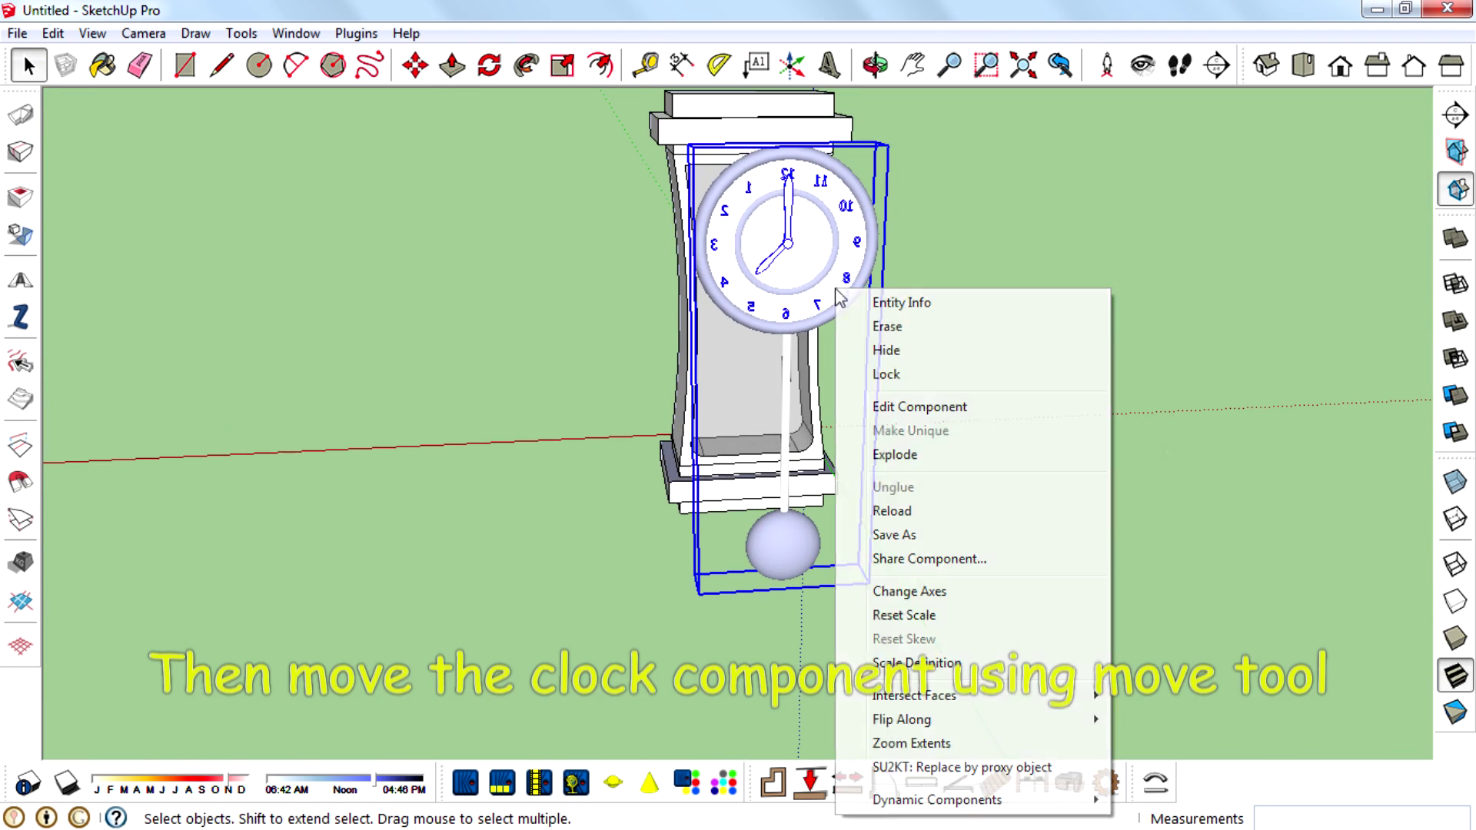
click(1194, 719)
Step: Move the clock component about 70' 11" along the green axis into the cabinet
middle_drag(692, 492, 975, 408)
click(415, 65)
click(1146, 290)
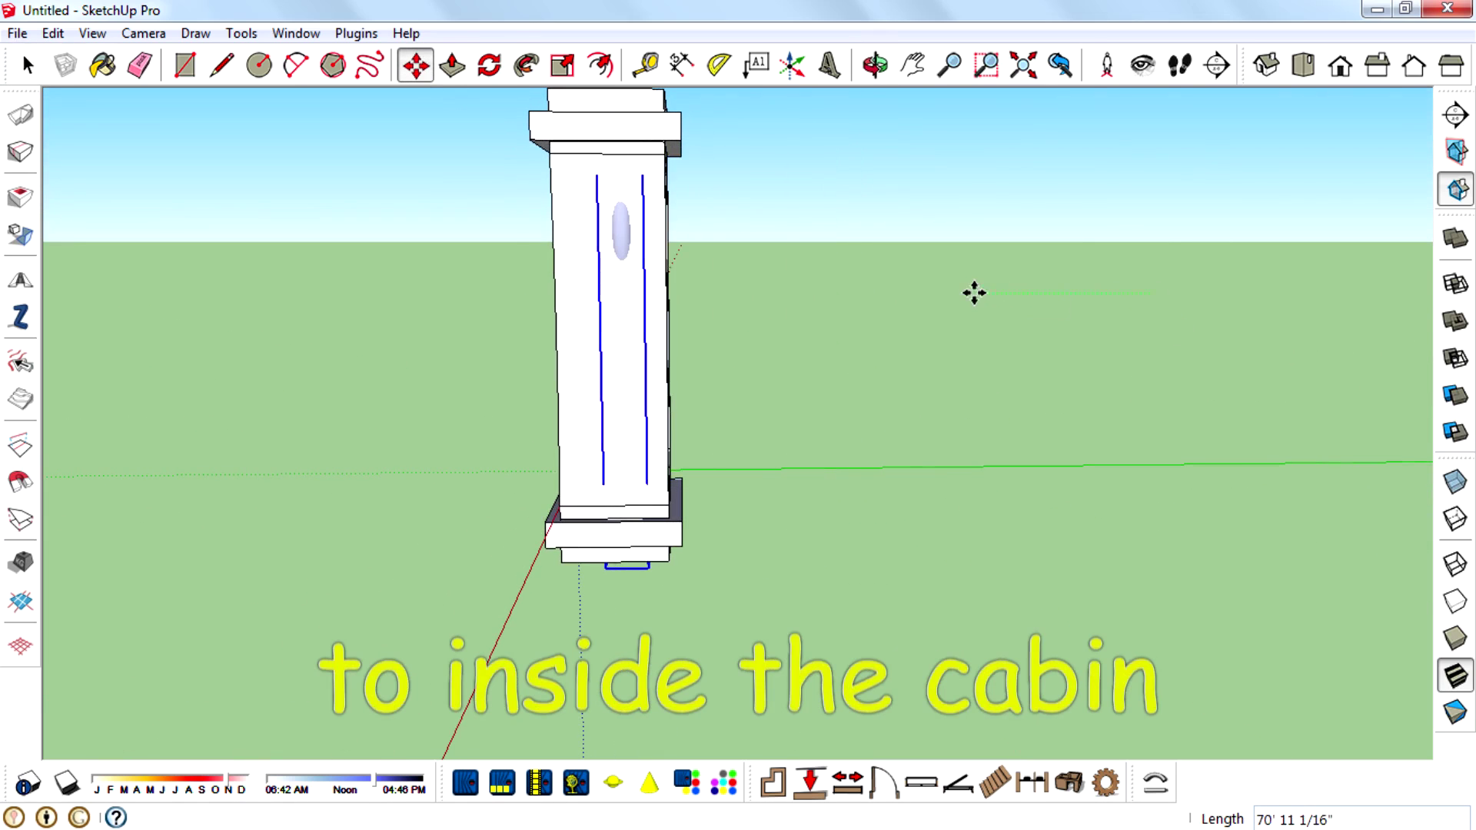
click(974, 292)
middle_drag(974, 292, 689, 389)
scroll(705, 214, up, 3)
scroll(688, 389, down, 3)
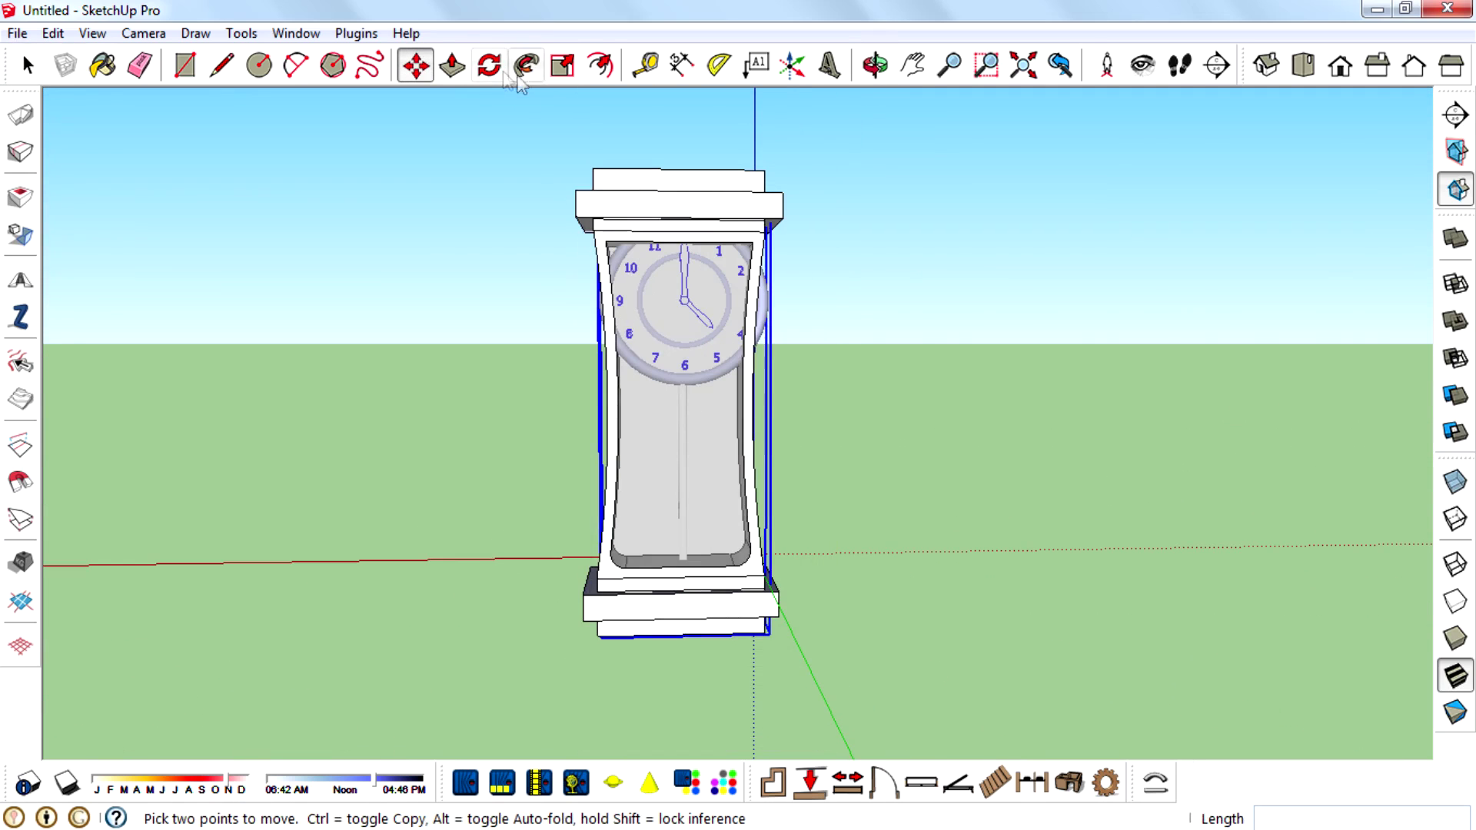
Step: Shrink the clock to fit the cabinet's opening and move it about 7' 2 7/8" to centre it inside
click(659, 588)
scroll(711, 324, up, 2)
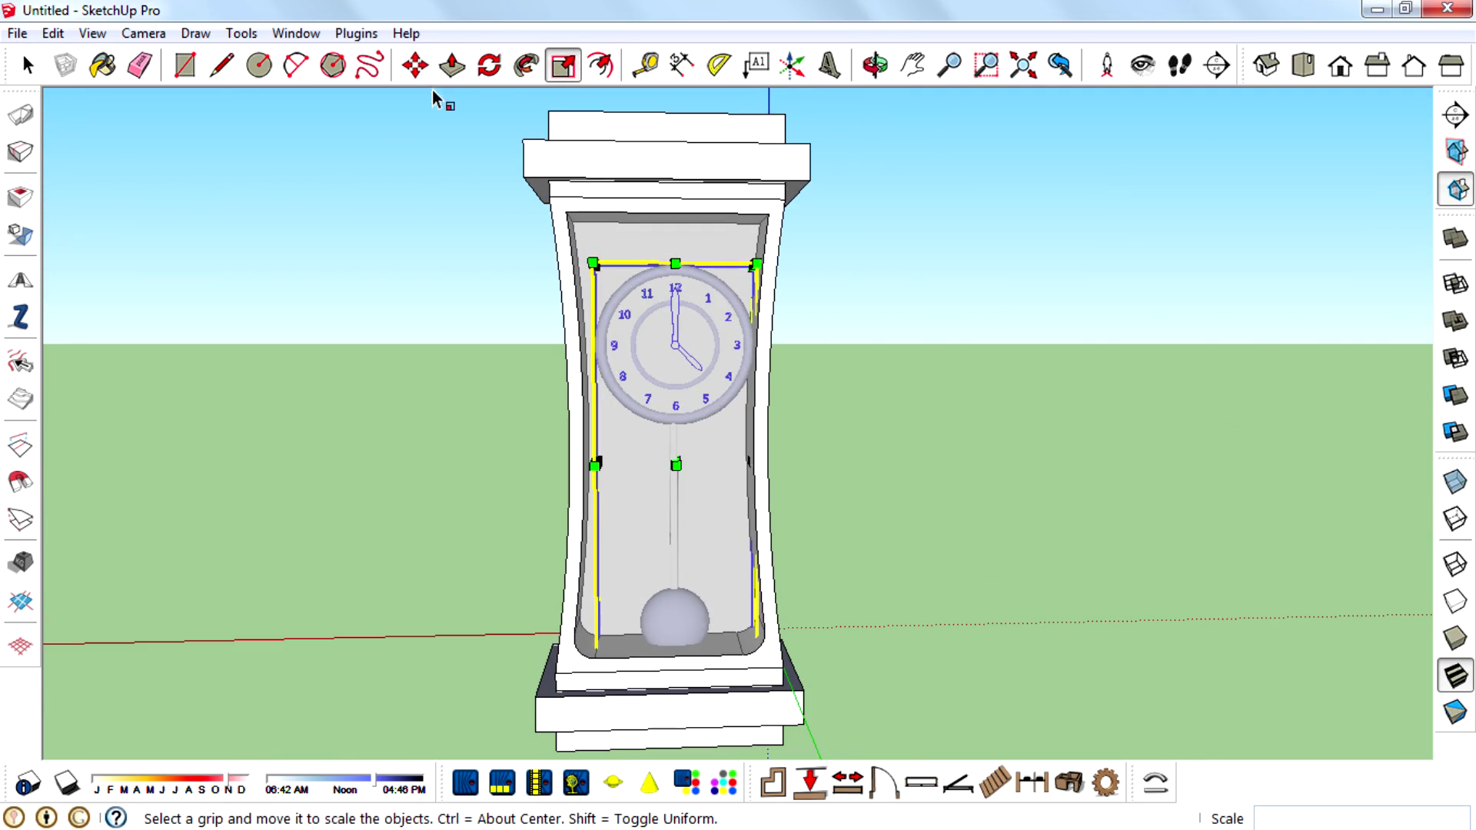
scroll(692, 369, up, 2)
middle_drag(659, 356, 672, 395)
key(m)
click(673, 359)
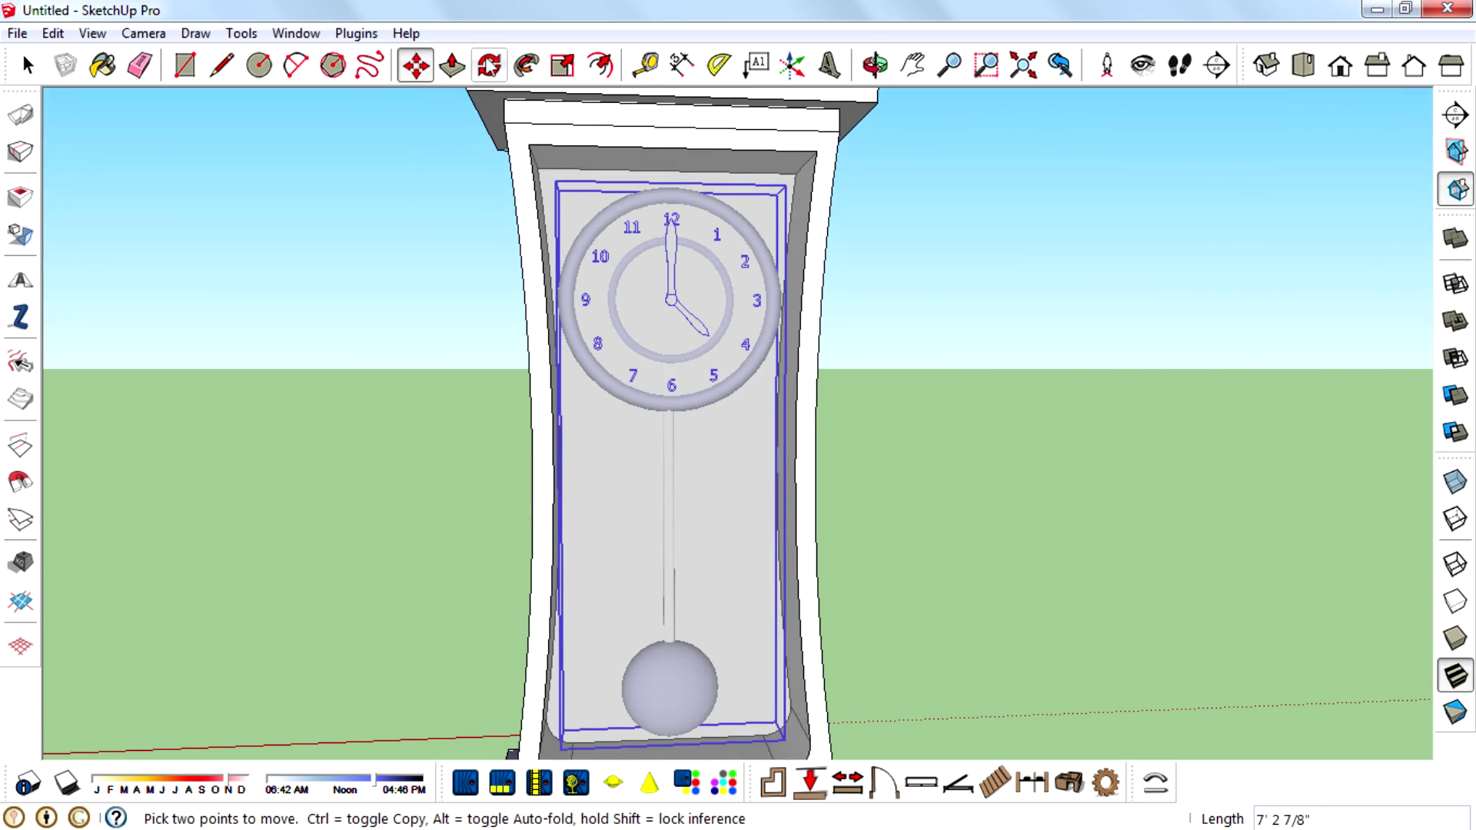
Step: Scale the clock component up uniformly to 1.06 about its centre
click(562, 65)
click(547, 176)
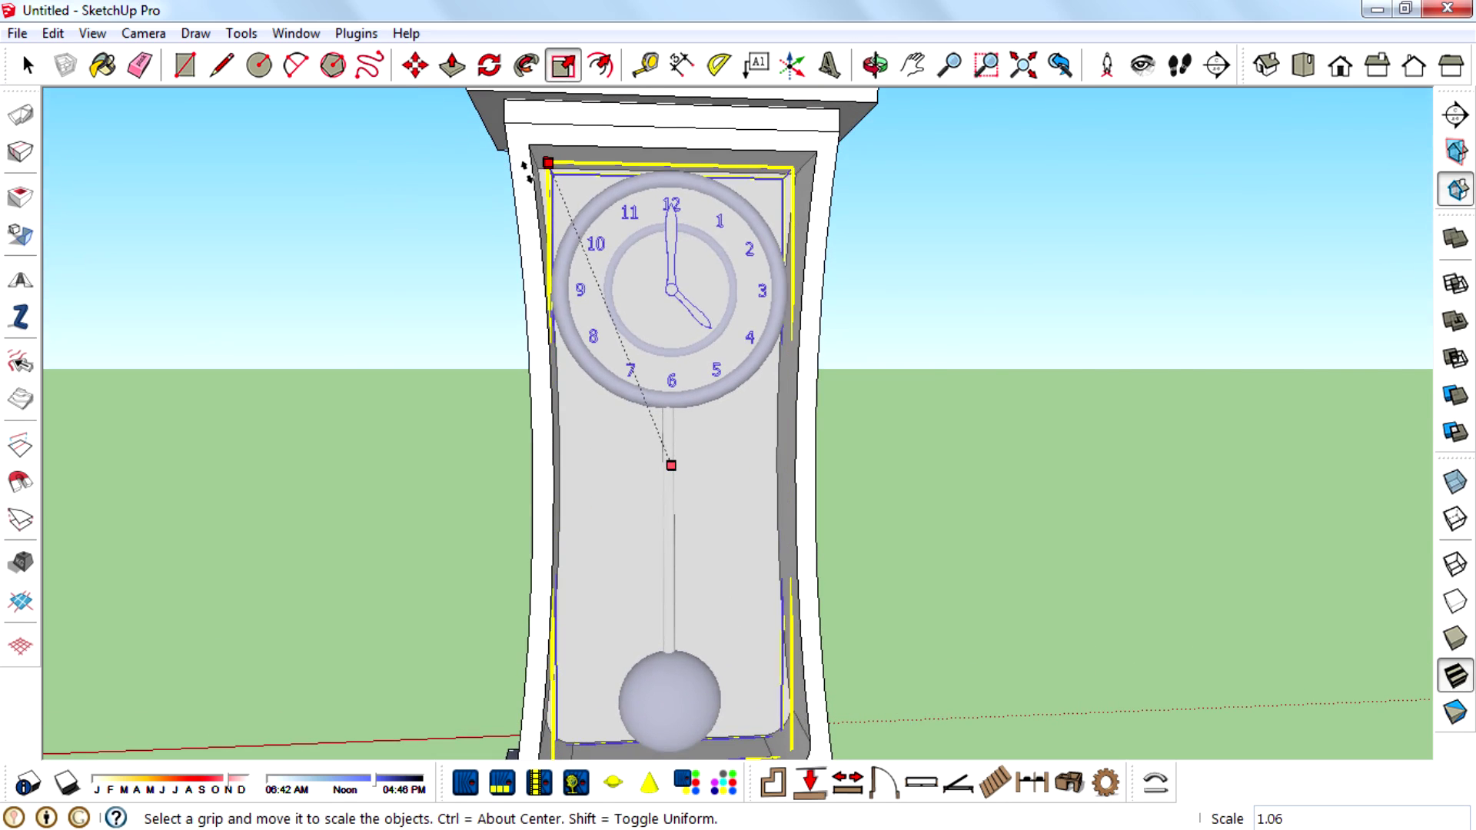
click(993, 367)
Step: Move the clock about 3' 11 15/16" along the green axis toward the cabinet's front
middle_drag(956, 402, 907, 427)
middle_drag(571, 497, 907, 692)
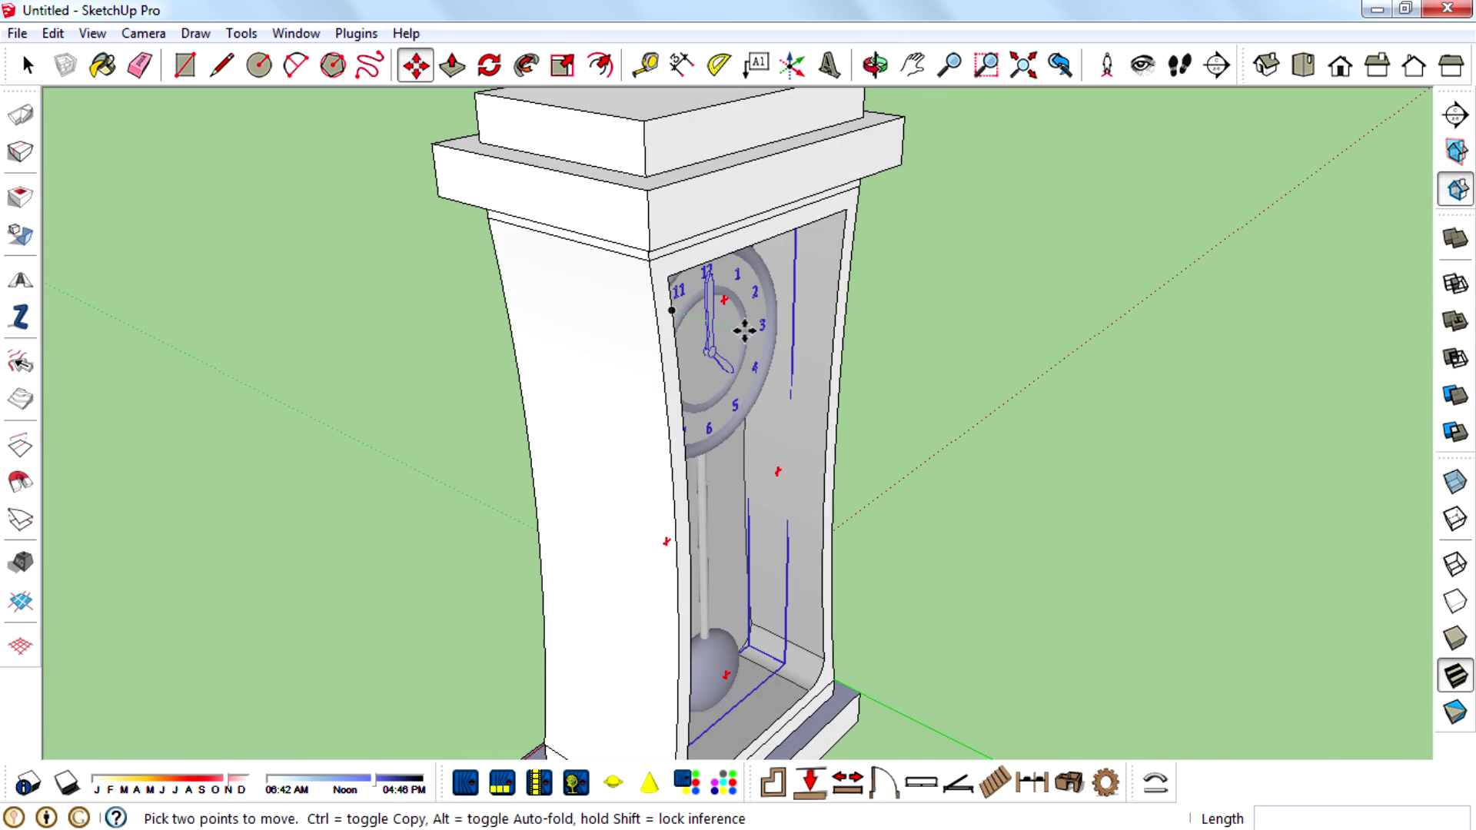
drag(729, 379, 742, 387)
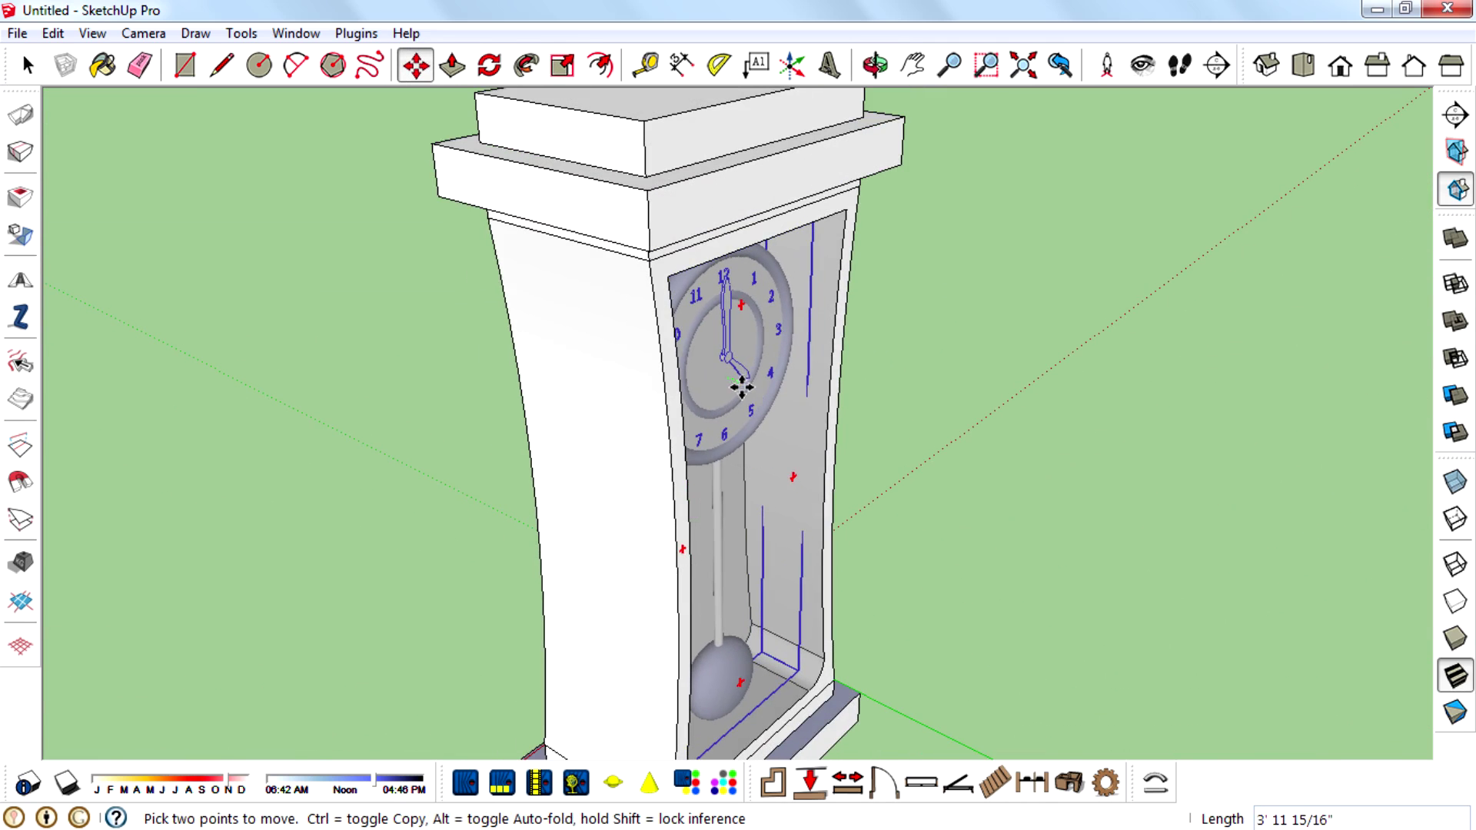
Step: Open the cabinet component for editing and hide the glass face in its front opening
right_click(762, 389)
click(816, 400)
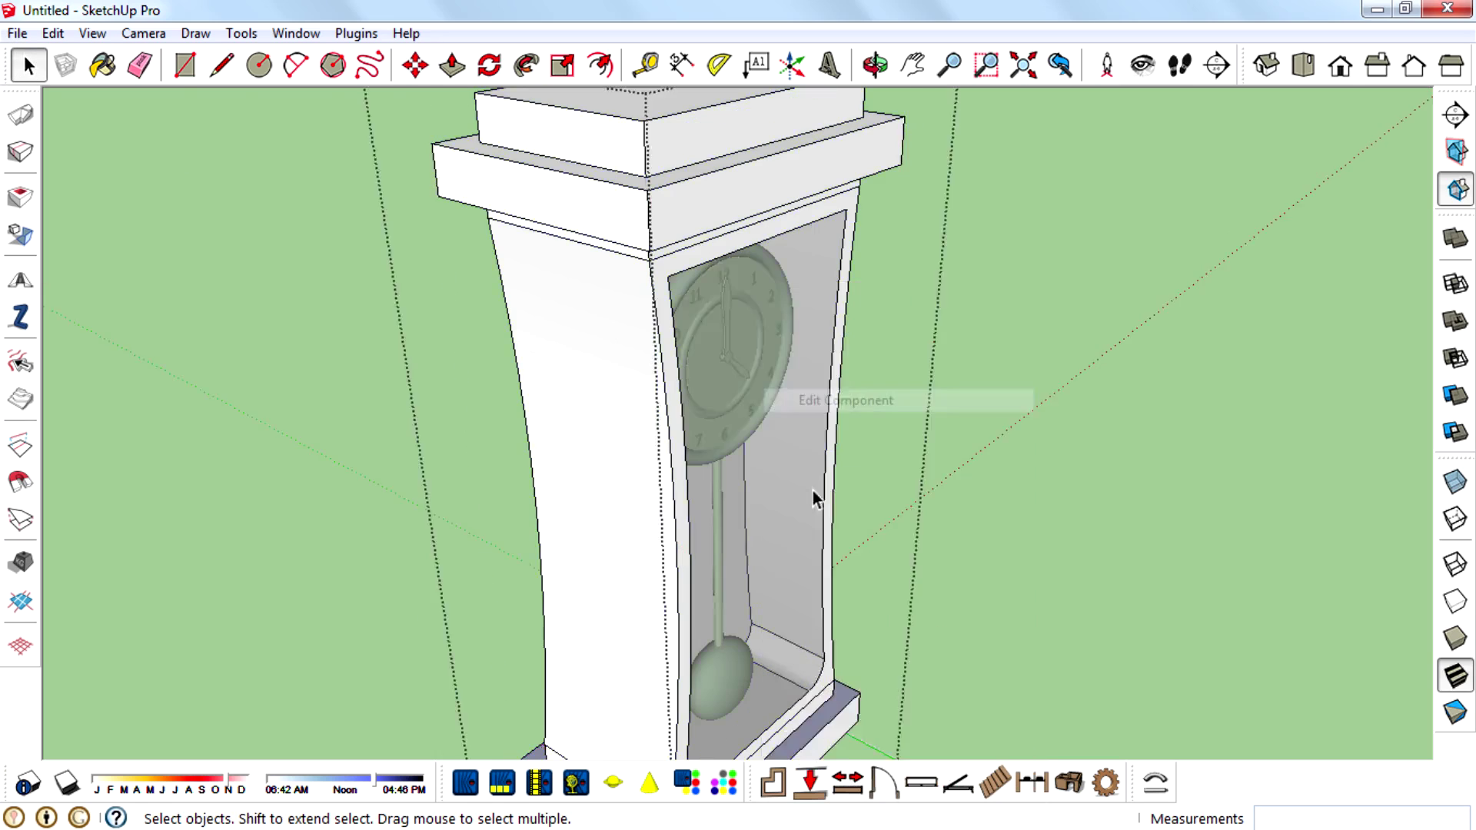
middle_drag(814, 496, 741, 492)
scroll(741, 492, up, 2)
right_click(737, 481)
click(830, 547)
Step: Push/Pull the cabinet's inner back face behind the pendulum by 3' 1 7/16"
middle_drag(895, 506, 270, 332)
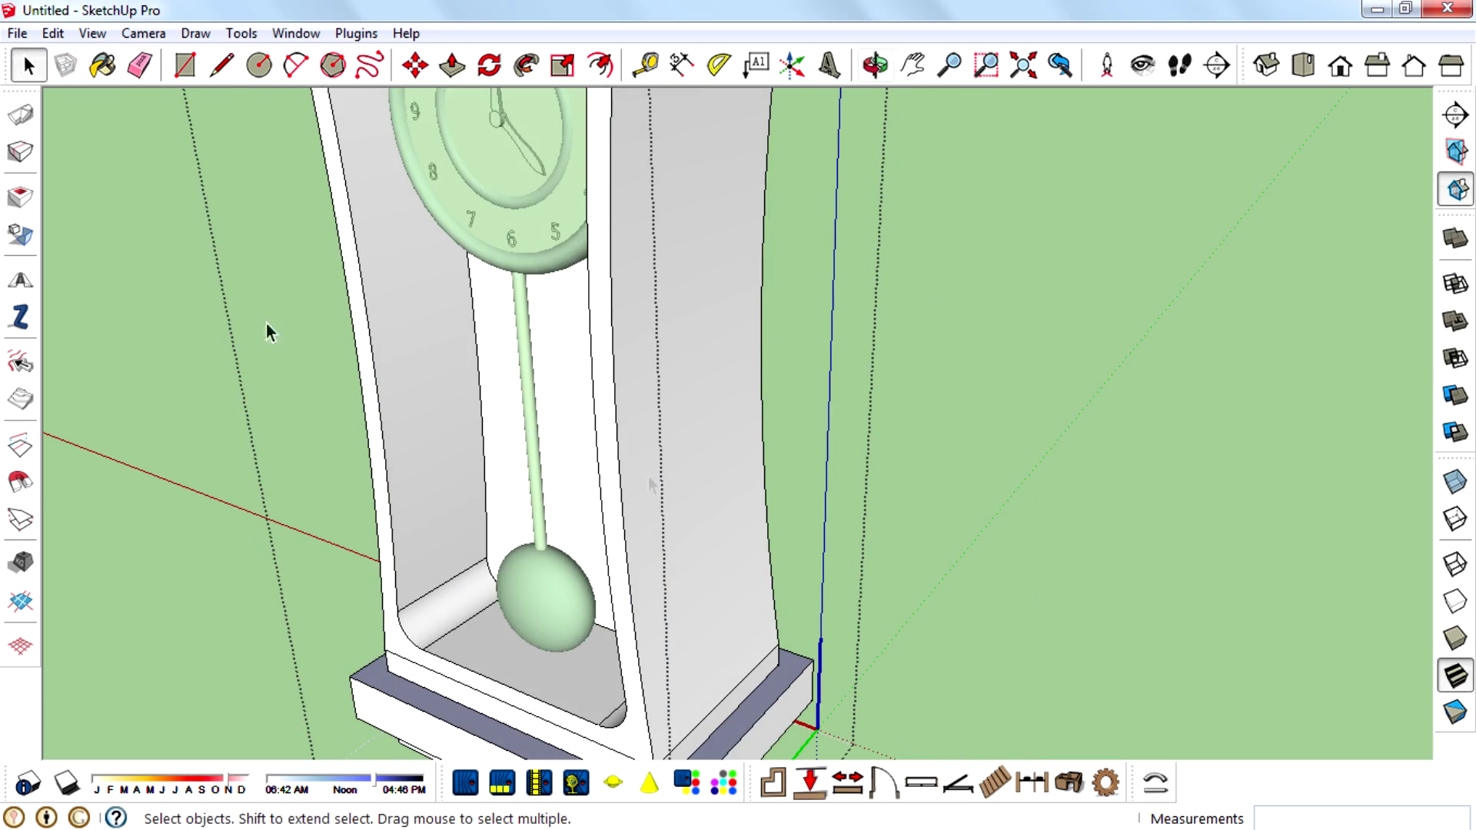
click(452, 65)
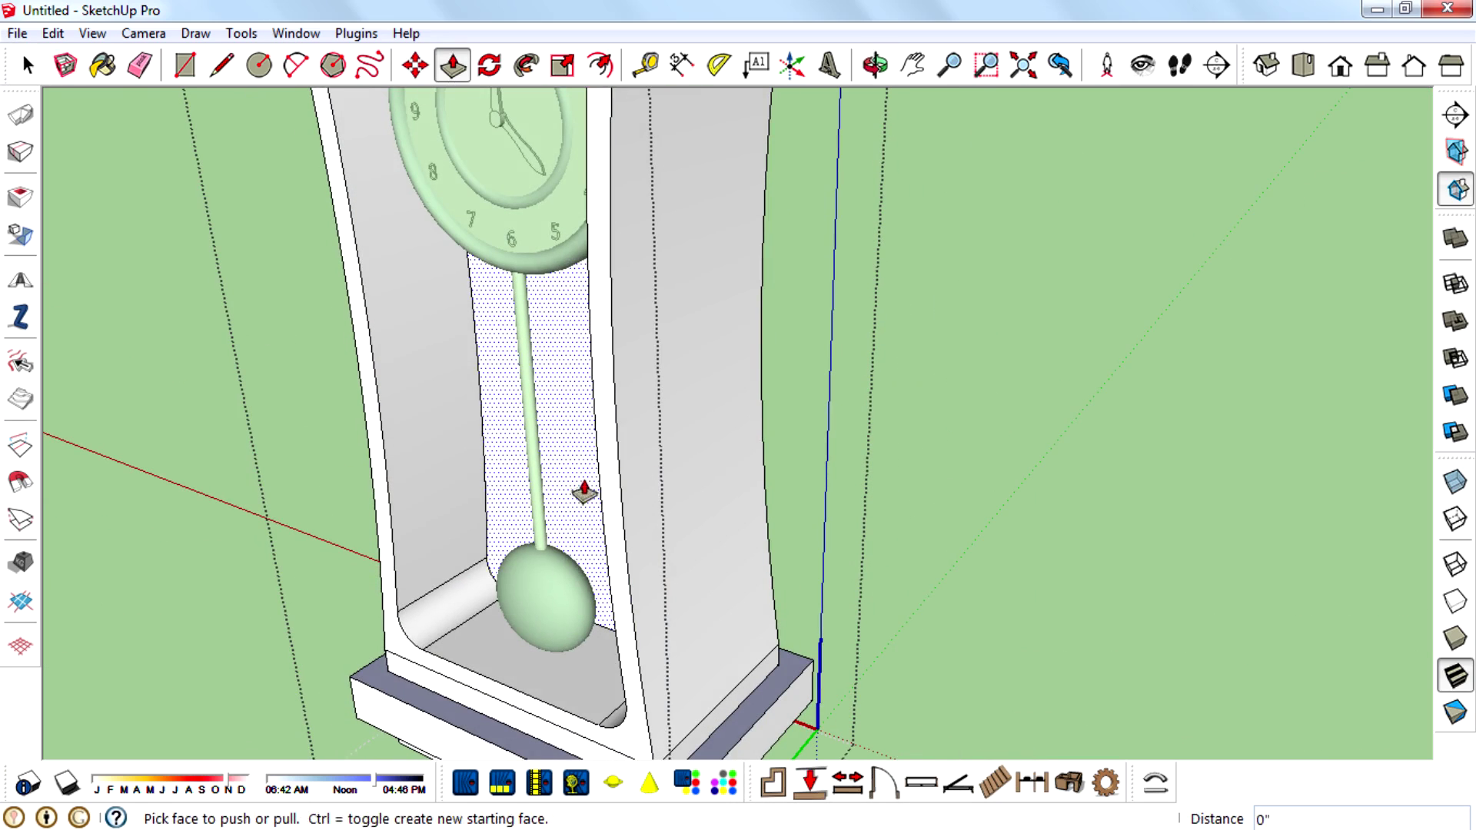
click(566, 494)
middle_drag(567, 494, 198, 103)
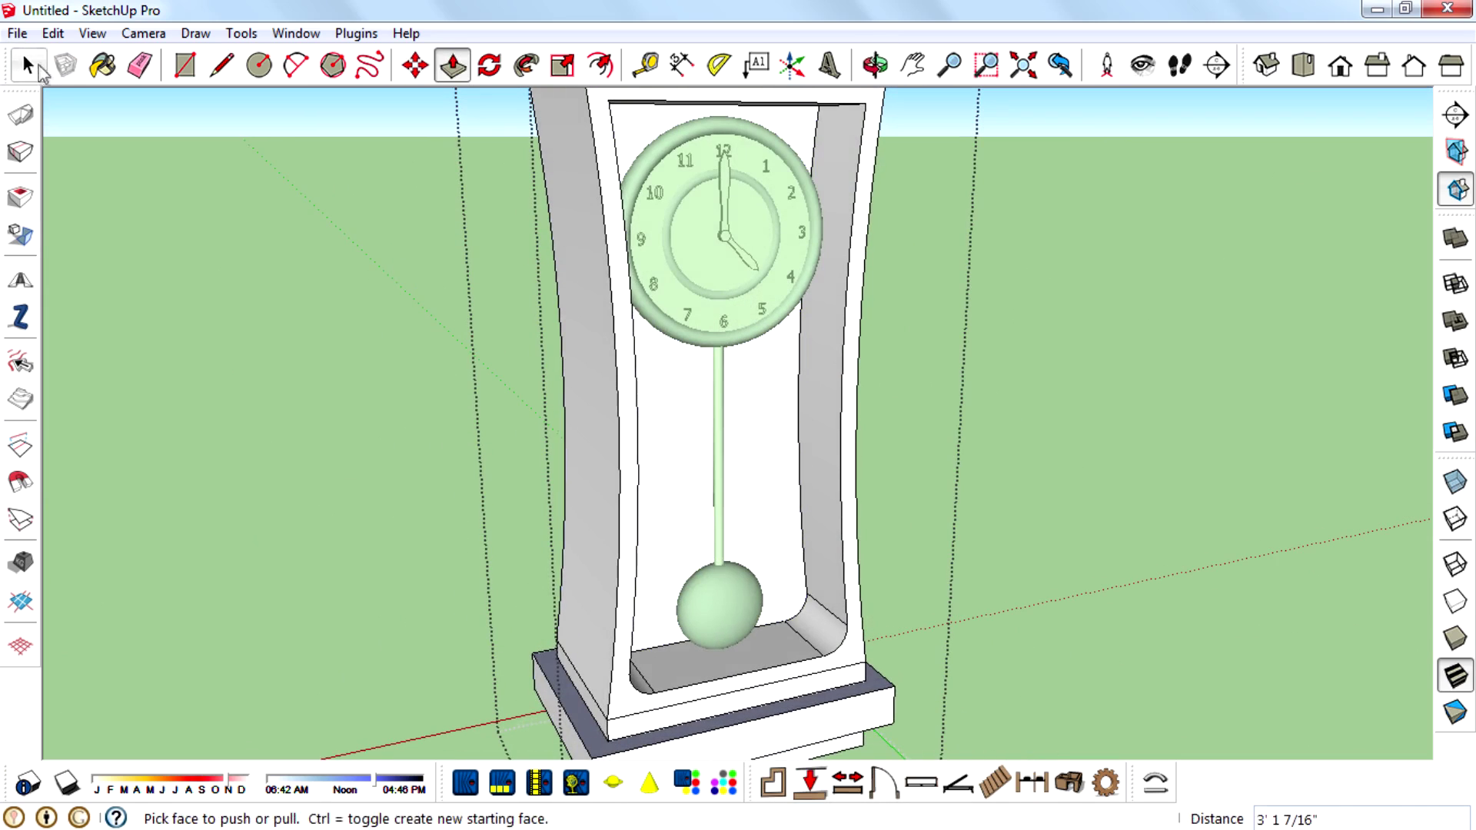
Step: Unhide the glass face in the cabinet's front opening, leave the cabinet component, and turn the hidden geometry display back off
click(103, 33)
click(127, 114)
right_click(758, 383)
click(883, 441)
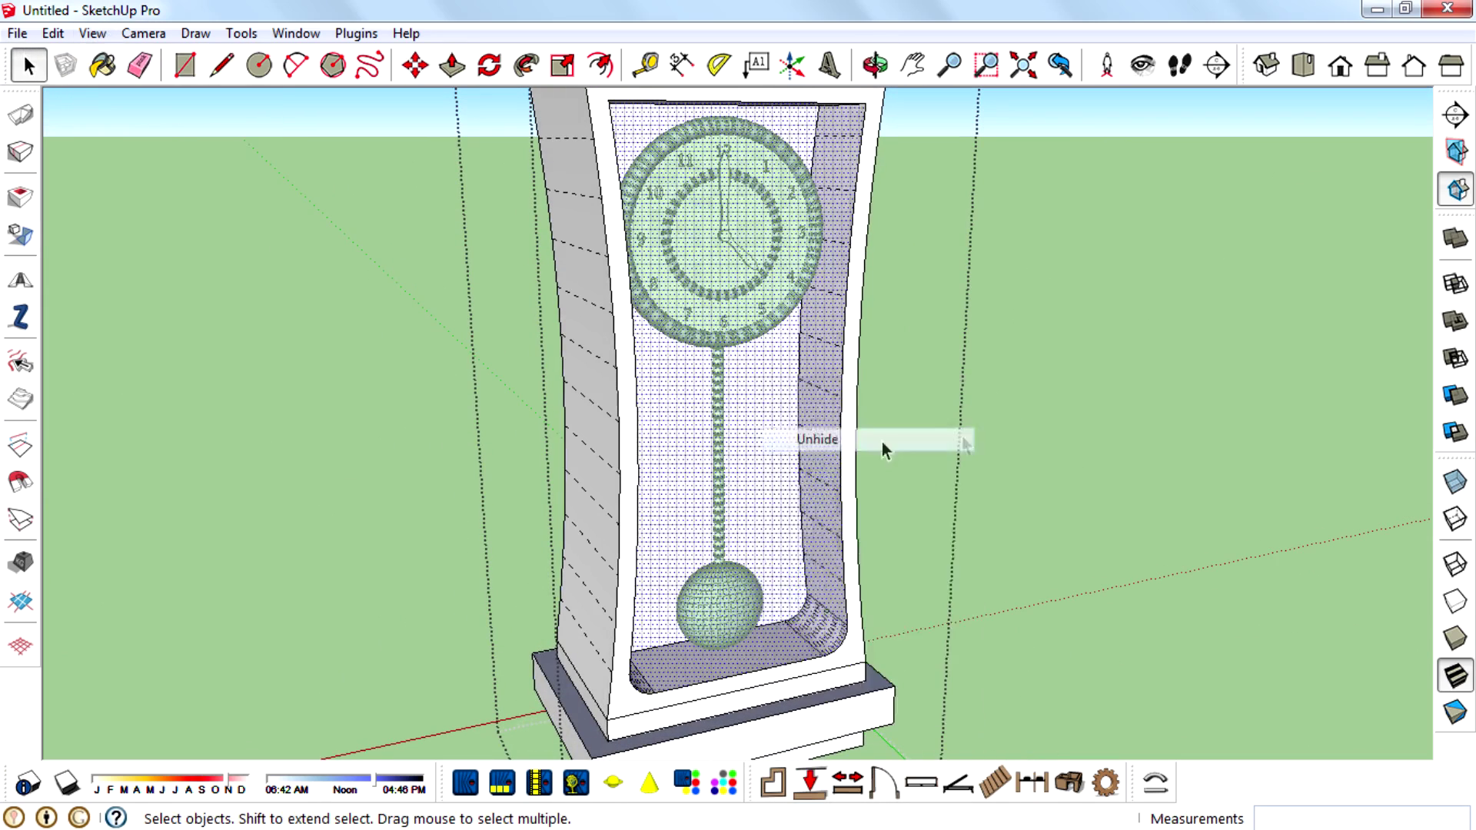
scroll(722, 500, down, 3)
click(856, 534)
middle_drag(738, 496, 400, 230)
click(93, 33)
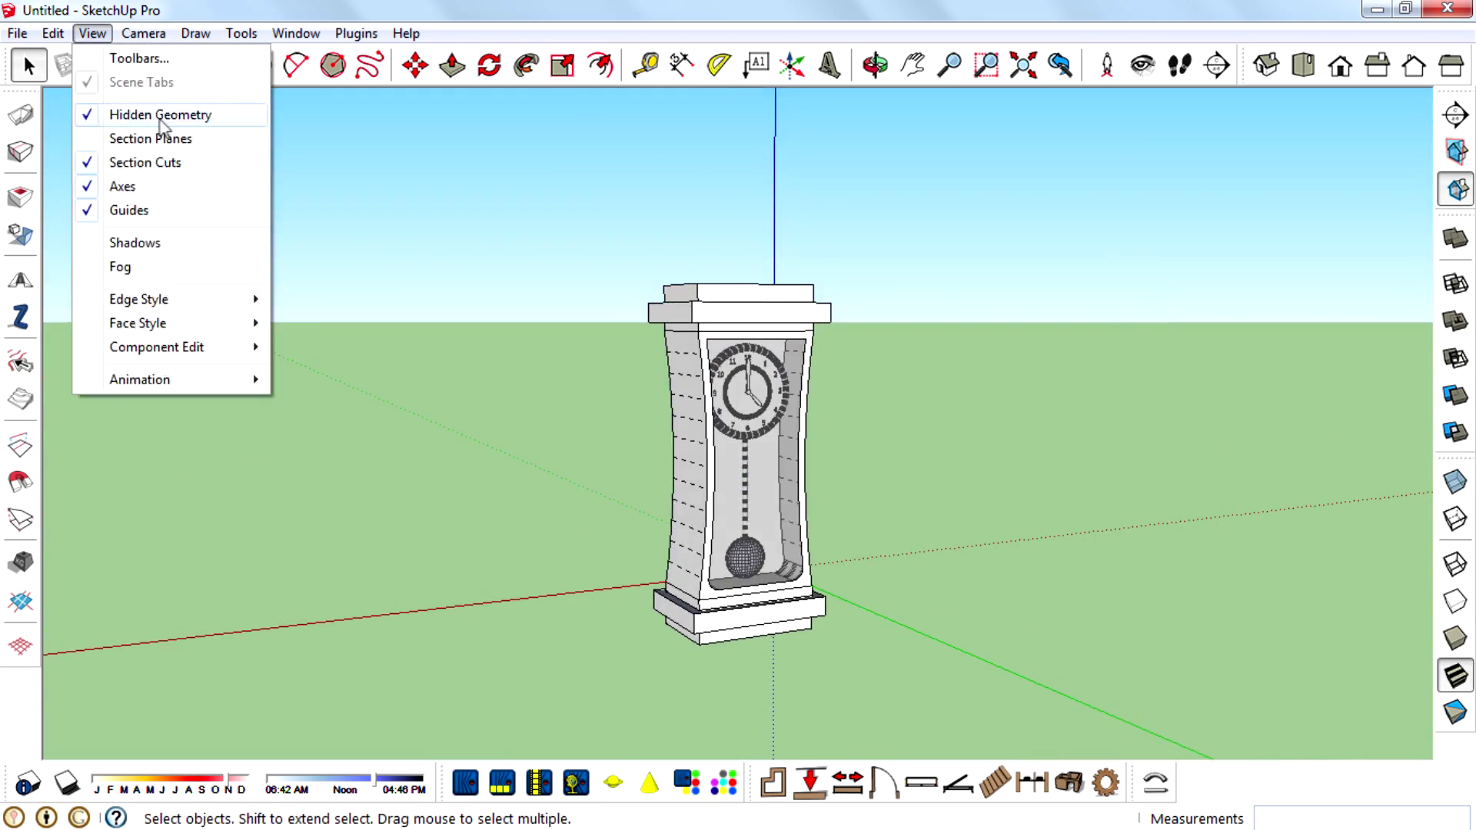
click(165, 114)
Step: Paint the whole cabinet component with the wood material Wood_Bamboo_Medium
scroll(841, 611, up, 3)
mouse_move(762, 497)
middle_down()
mouse_move(280, 511)
mouse_move(676, 545)
middle_up()
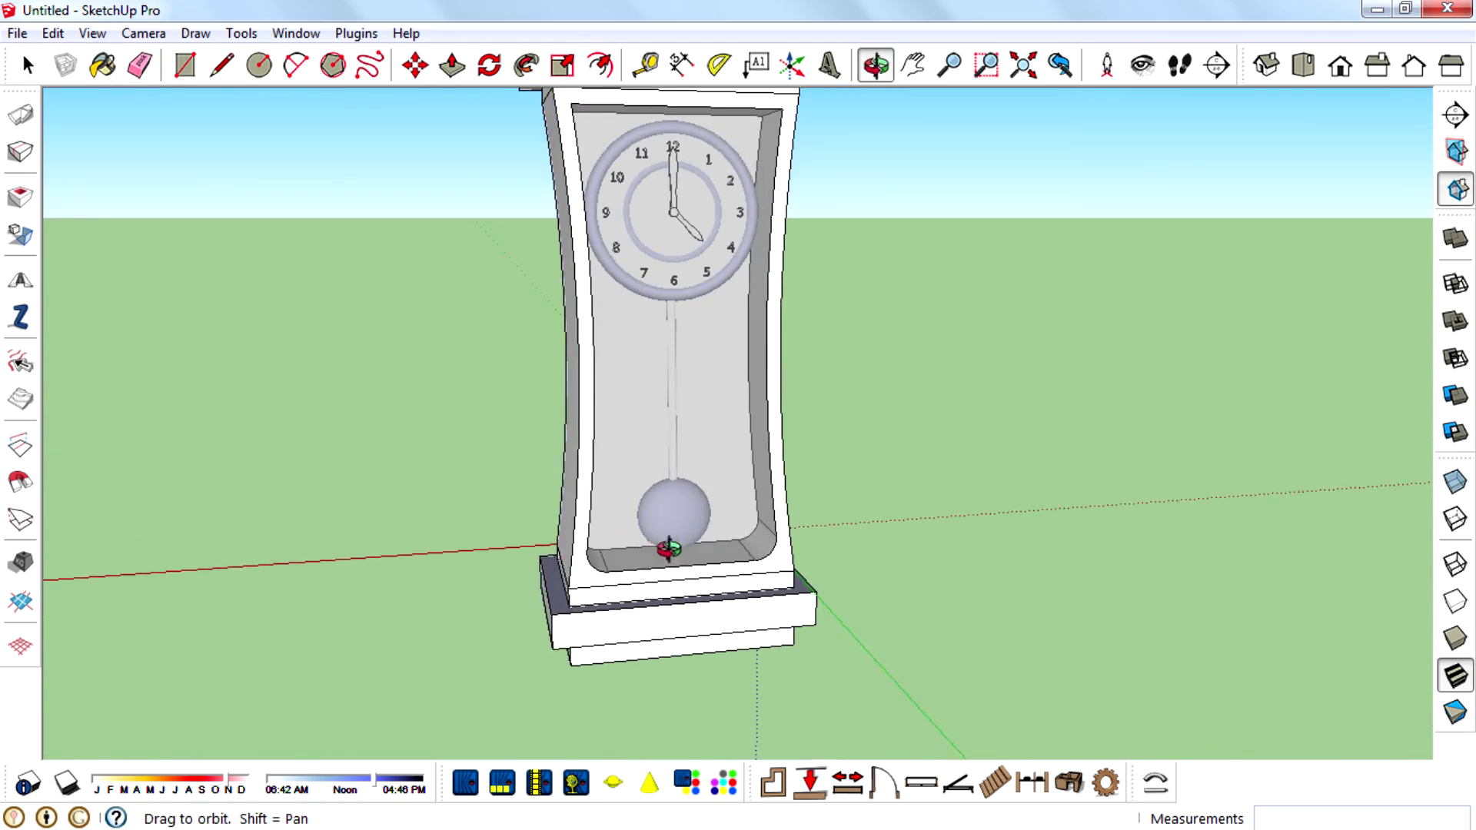
key(b)
click(1124, 258)
click(1136, 531)
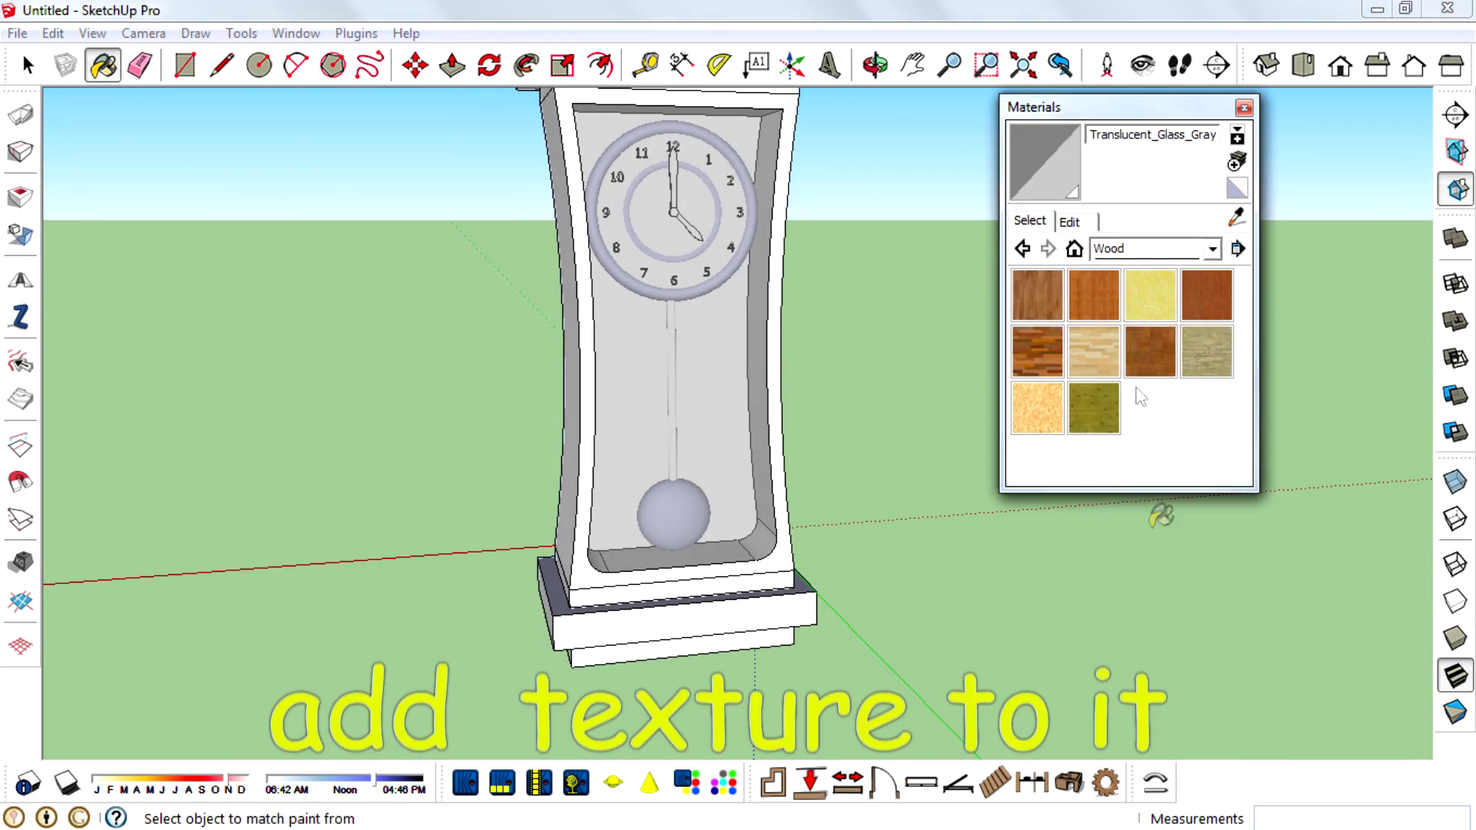
click(1101, 317)
click(659, 619)
mouse_move(658, 620)
middle_down()
mouse_move(527, 712)
mouse_move(1047, 481)
mouse_move(797, 540)
mouse_move(735, 669)
mouse_move(712, 197)
middle_up()
scroll(692, 230, up, 3)
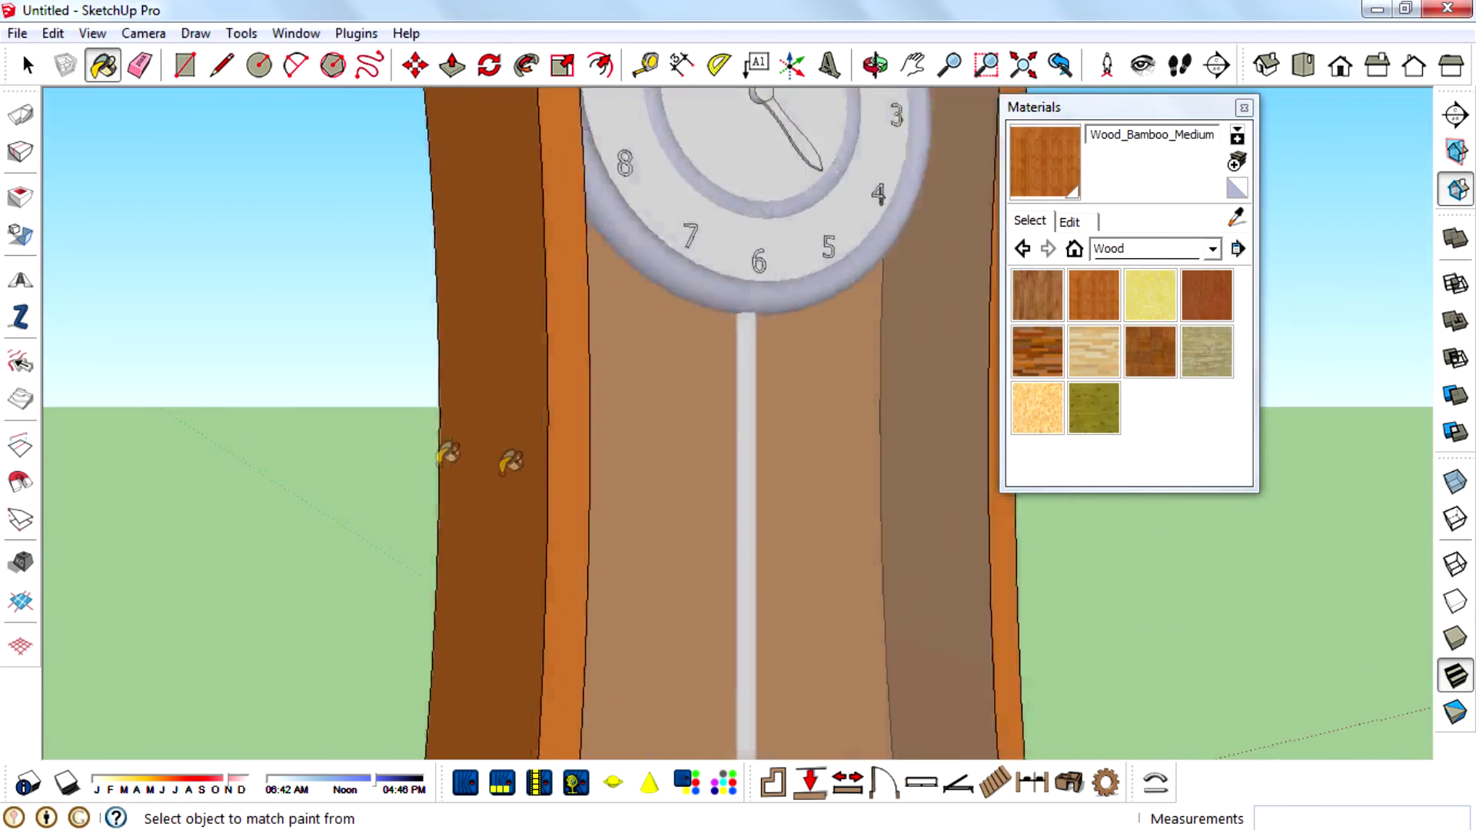
middle_drag(445, 455, 709, 528)
key(alt)
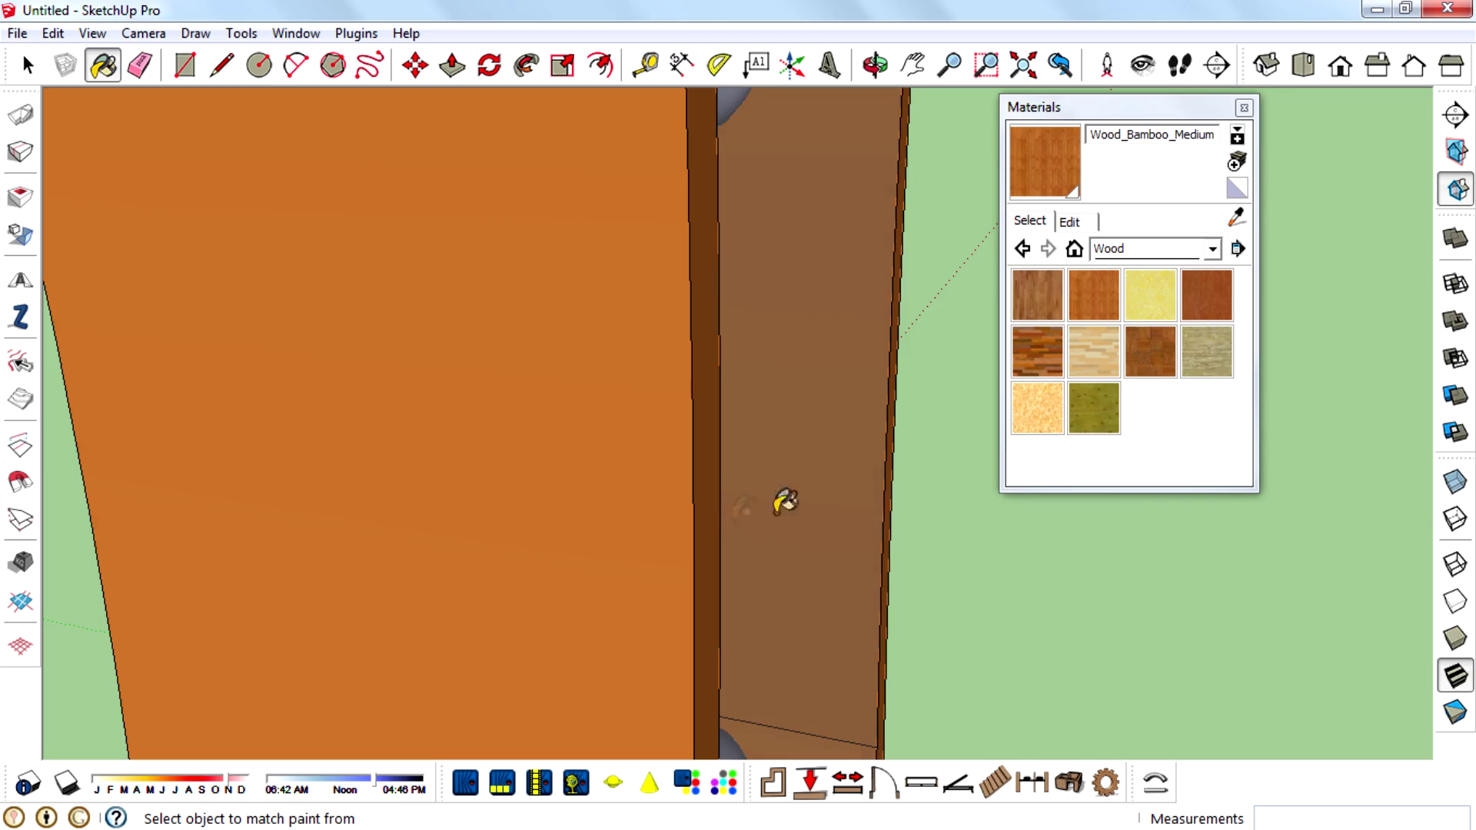
middle_drag(786, 501, 307, 528)
scroll(649, 550, down, 5)
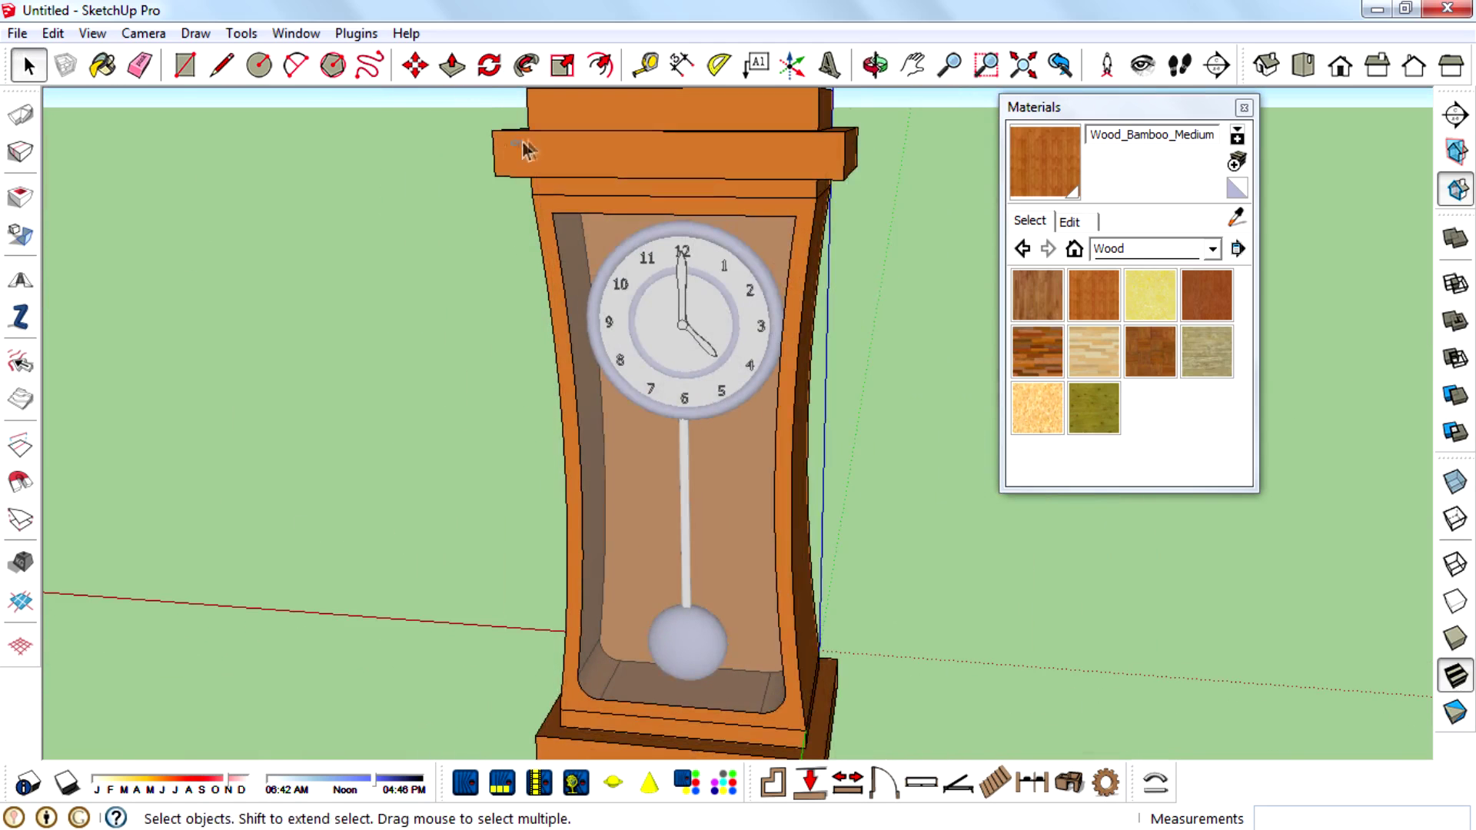
Step: Hide the cabinet component and open the clock face component nested inside the clock for editing
right_click(626, 153)
click(700, 271)
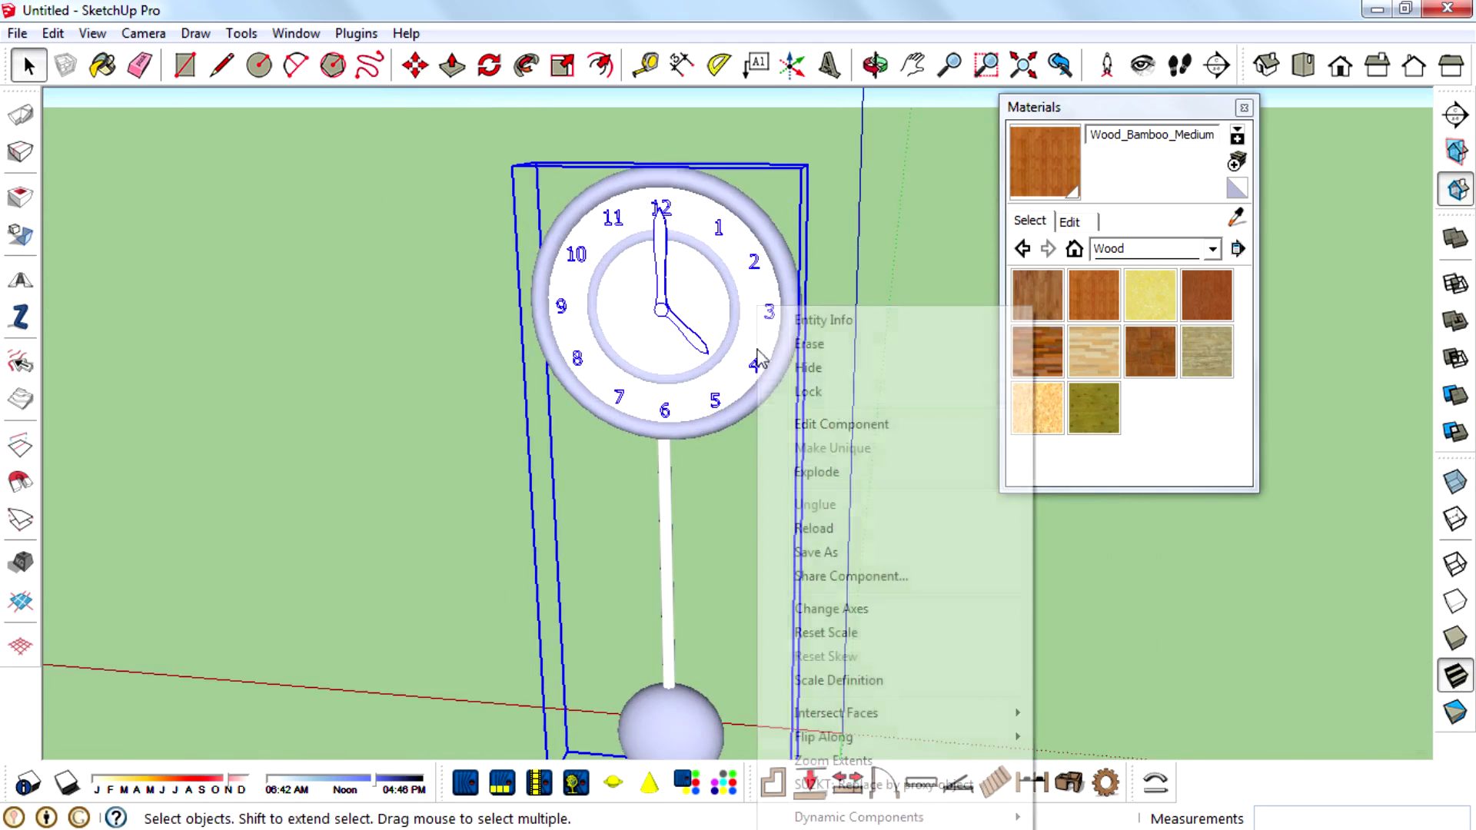
click(1150, 248)
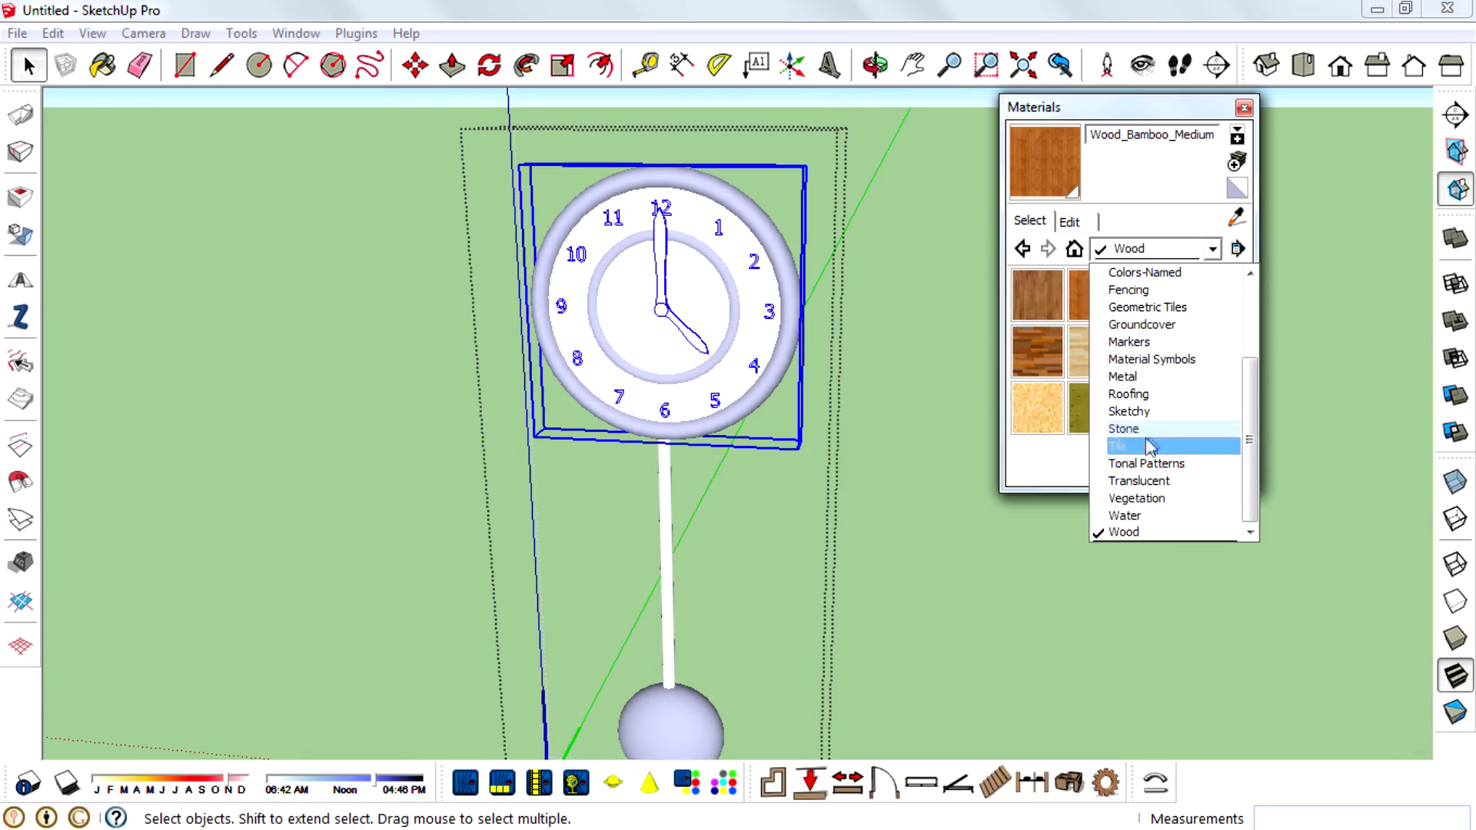
click(1153, 376)
click(1150, 294)
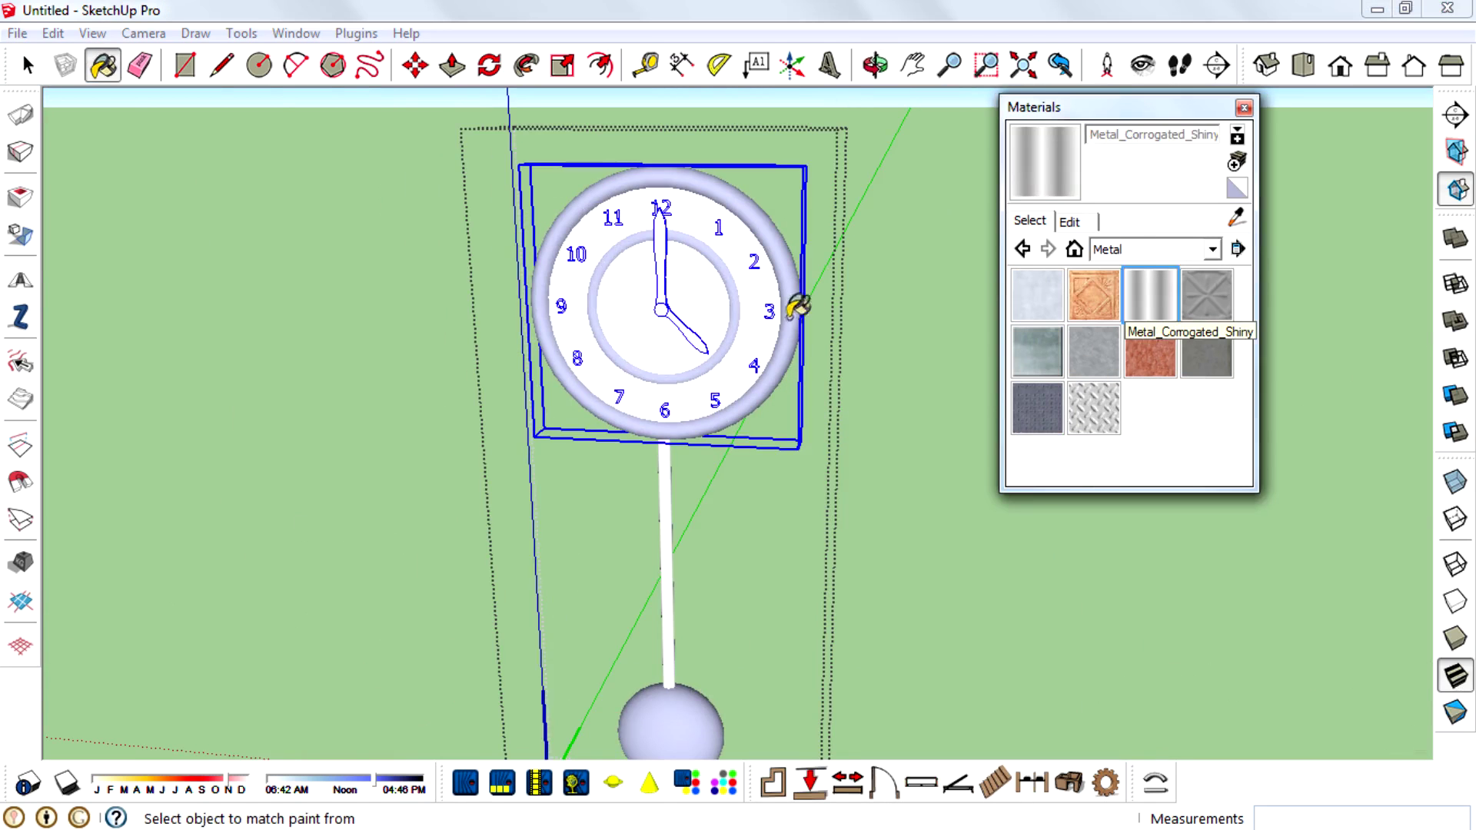
scroll(765, 307, up, 5)
alt+click(765, 326)
middle_drag(765, 327, 844, 382)
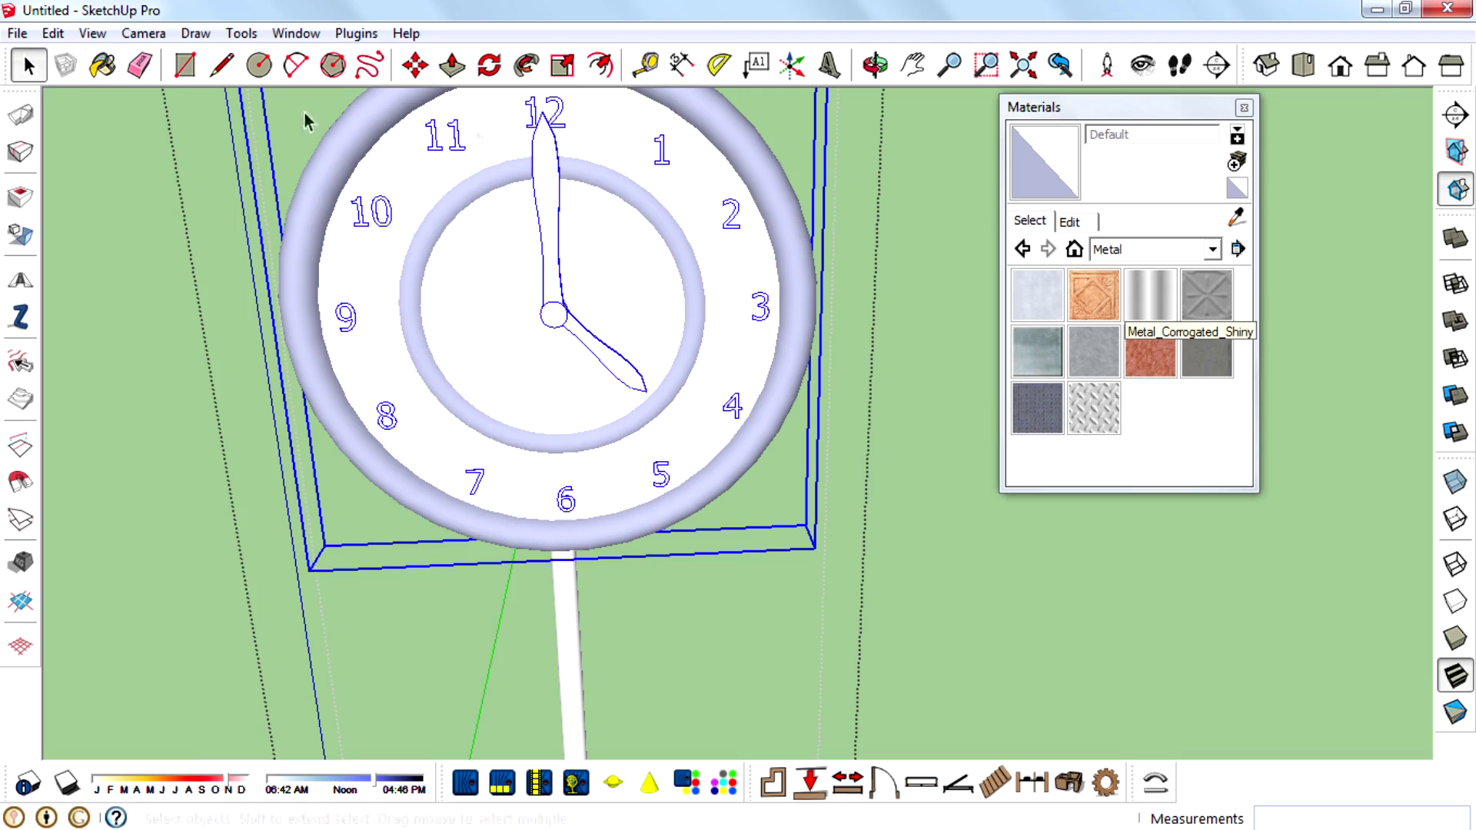
right_click(389, 96)
click(460, 222)
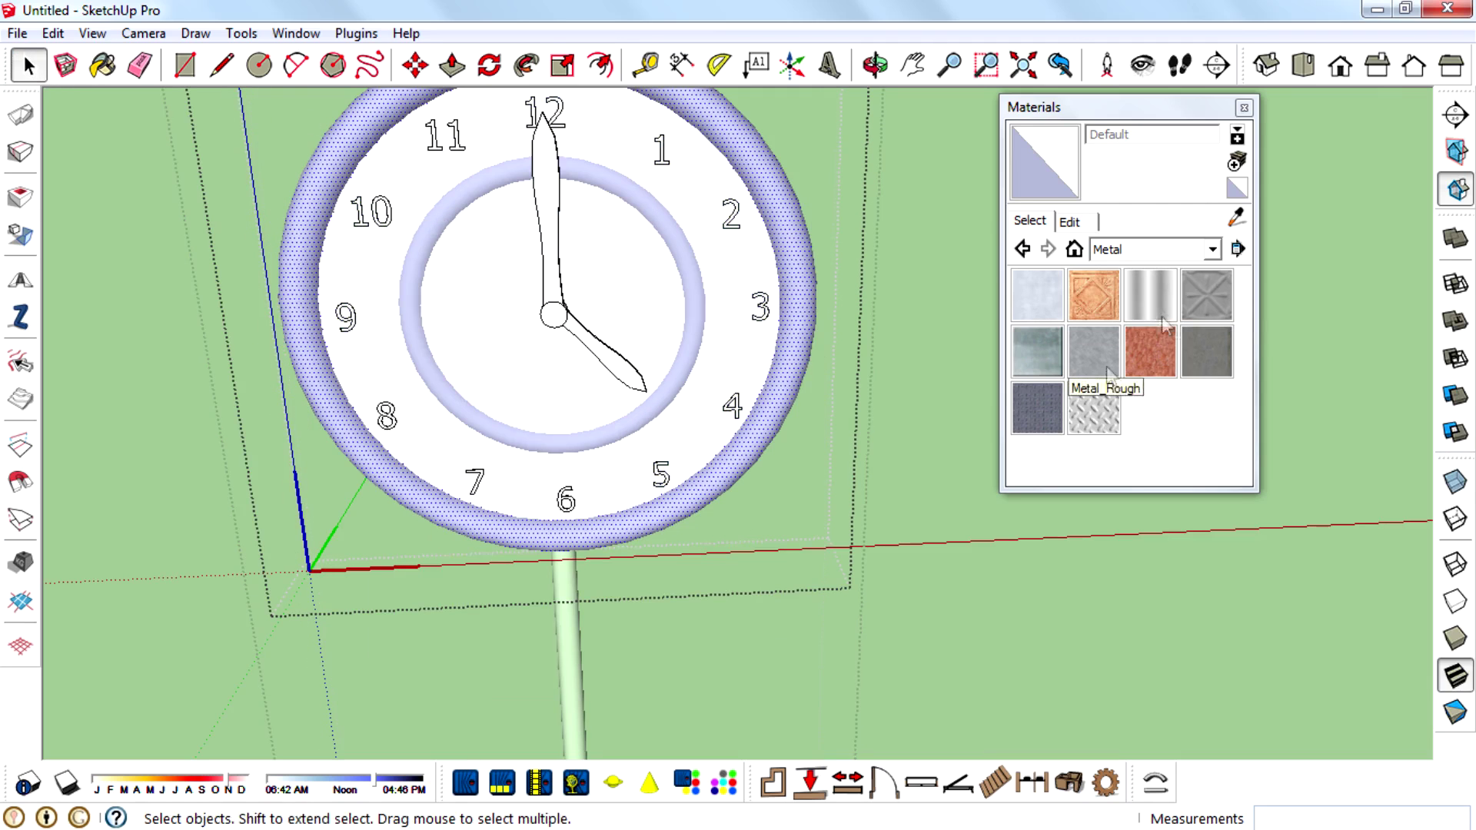
Step: Paint the clock face's outer rim and the inner ring around the hands with Metal_Corrogated_Shiny
click(1150, 294)
click(399, 254)
click(536, 260)
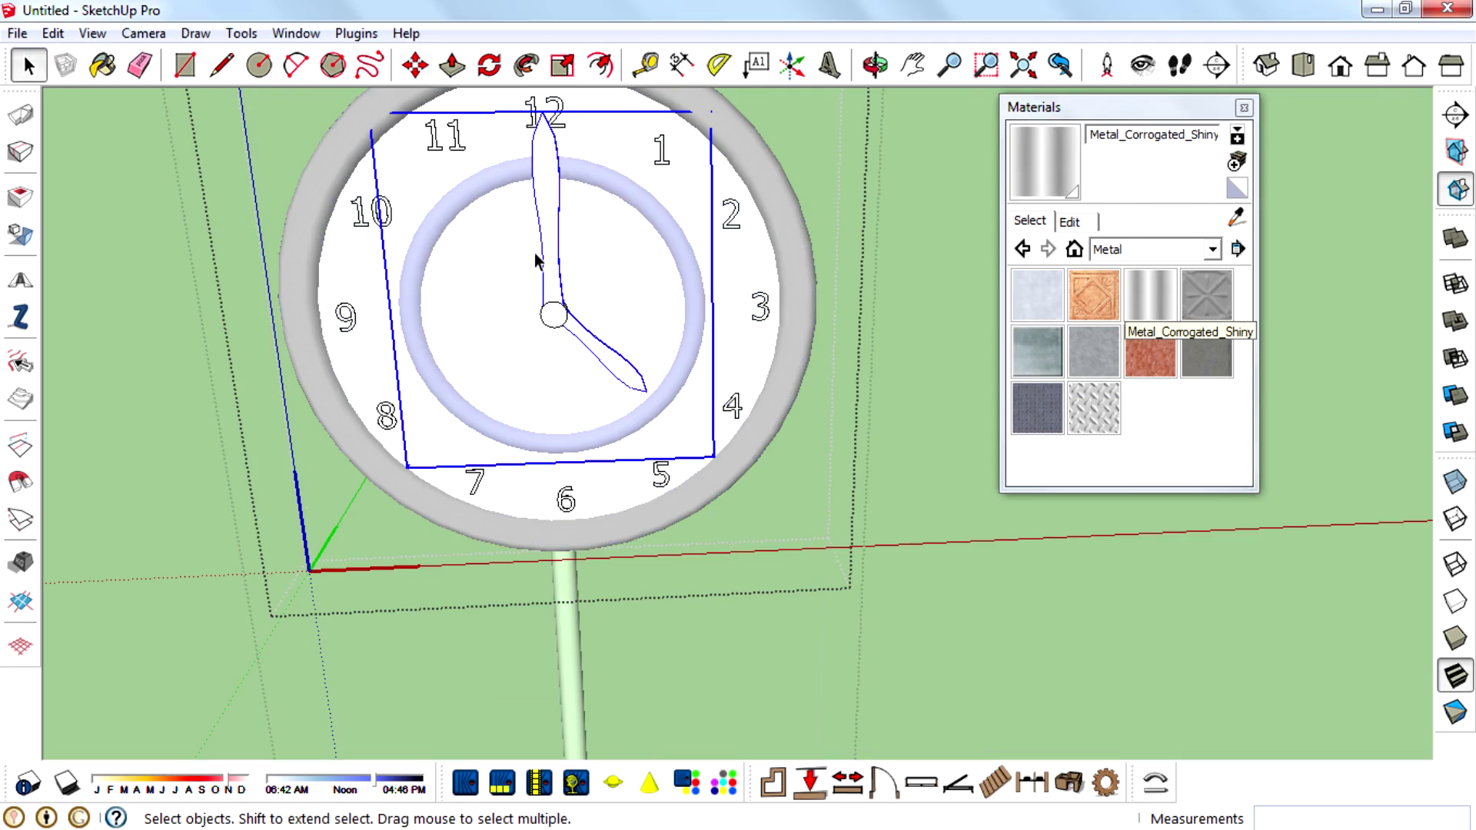
right_click(556, 279)
click(596, 385)
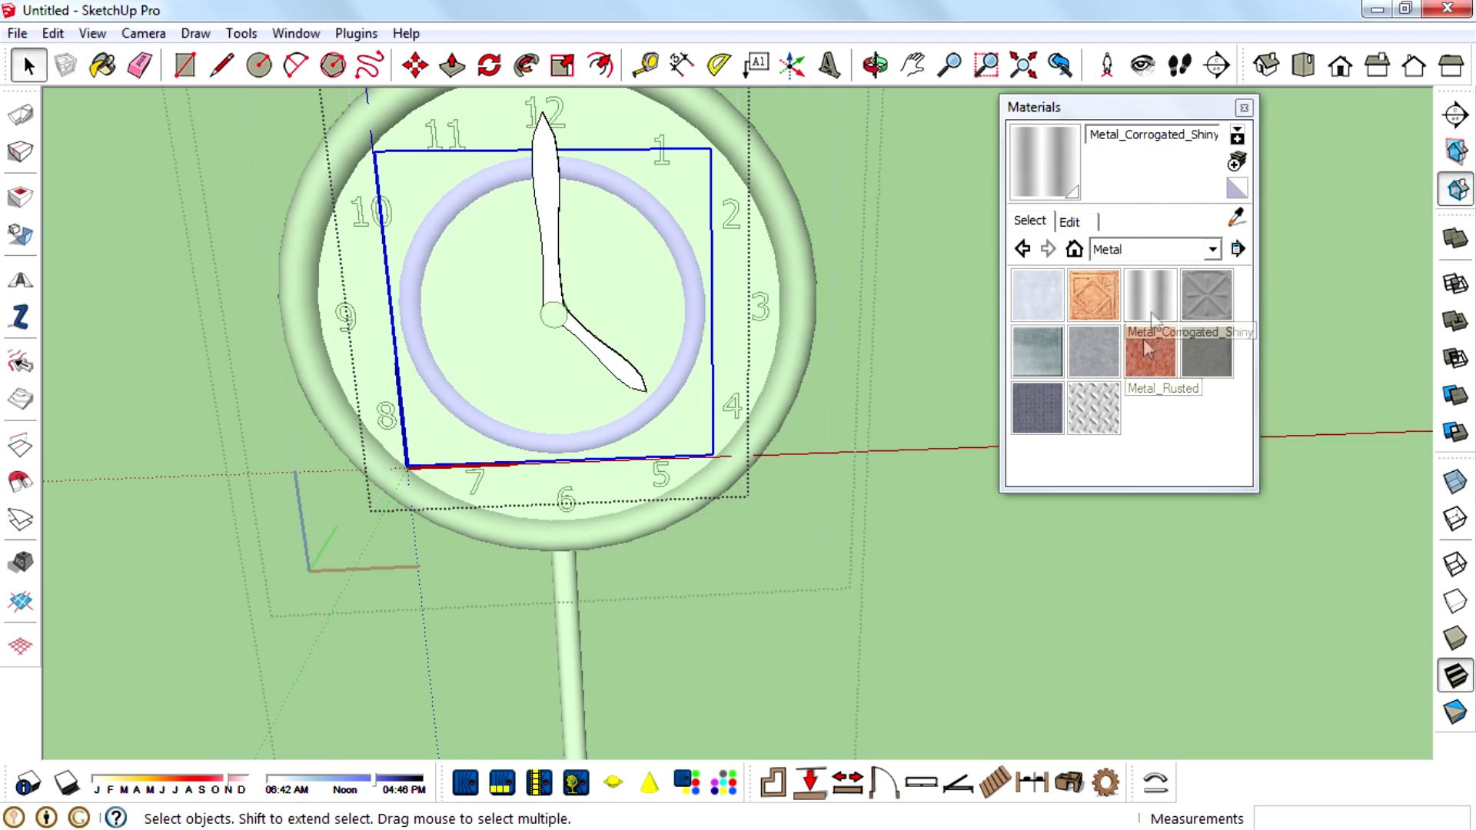
click(1151, 295)
click(698, 352)
click(28, 65)
key(Escape)
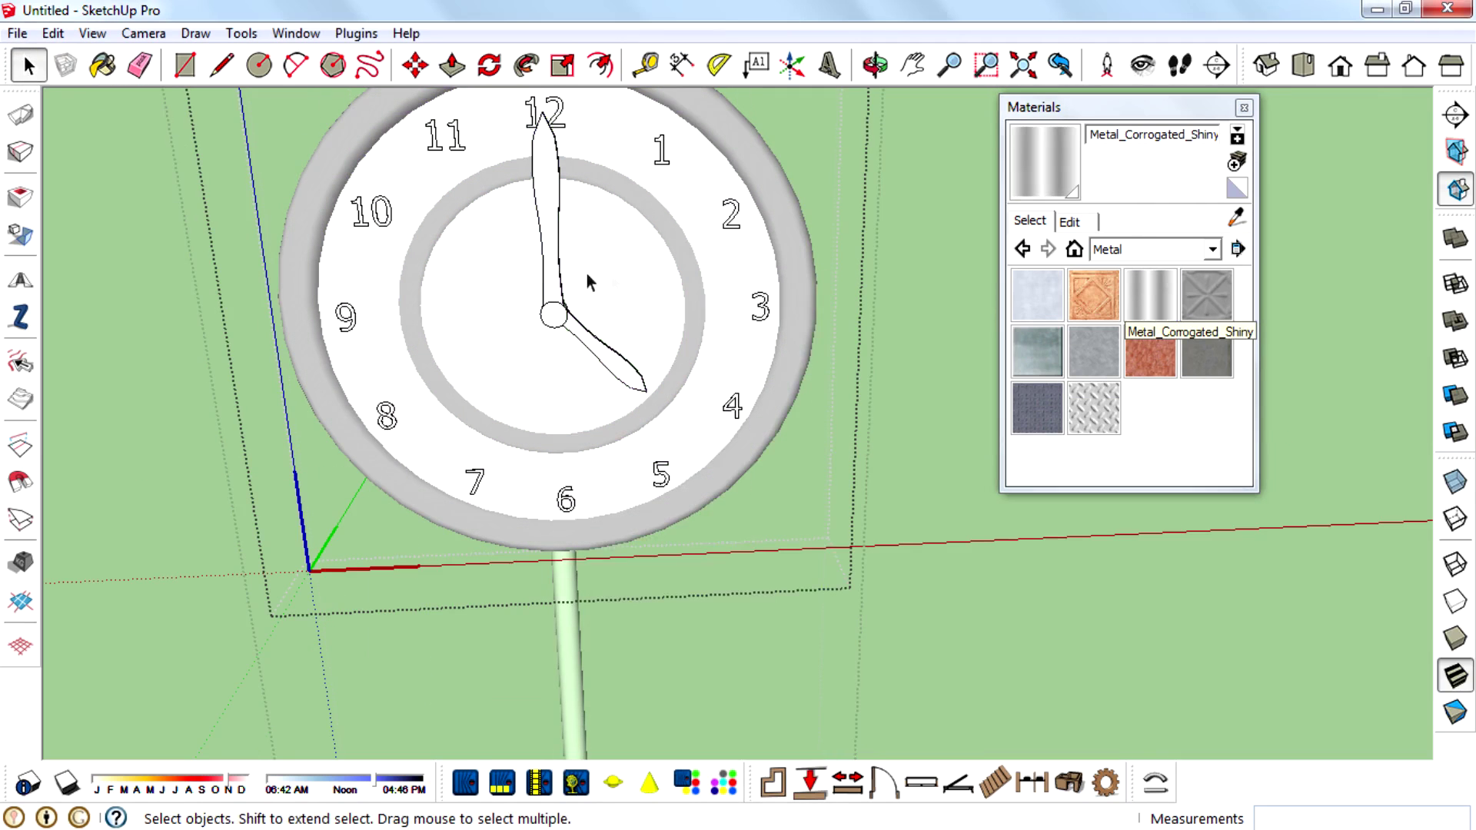
Step: Open the component holding the clock hands and paint both hands with Color_008
click(564, 297)
right_click(562, 280)
click(619, 400)
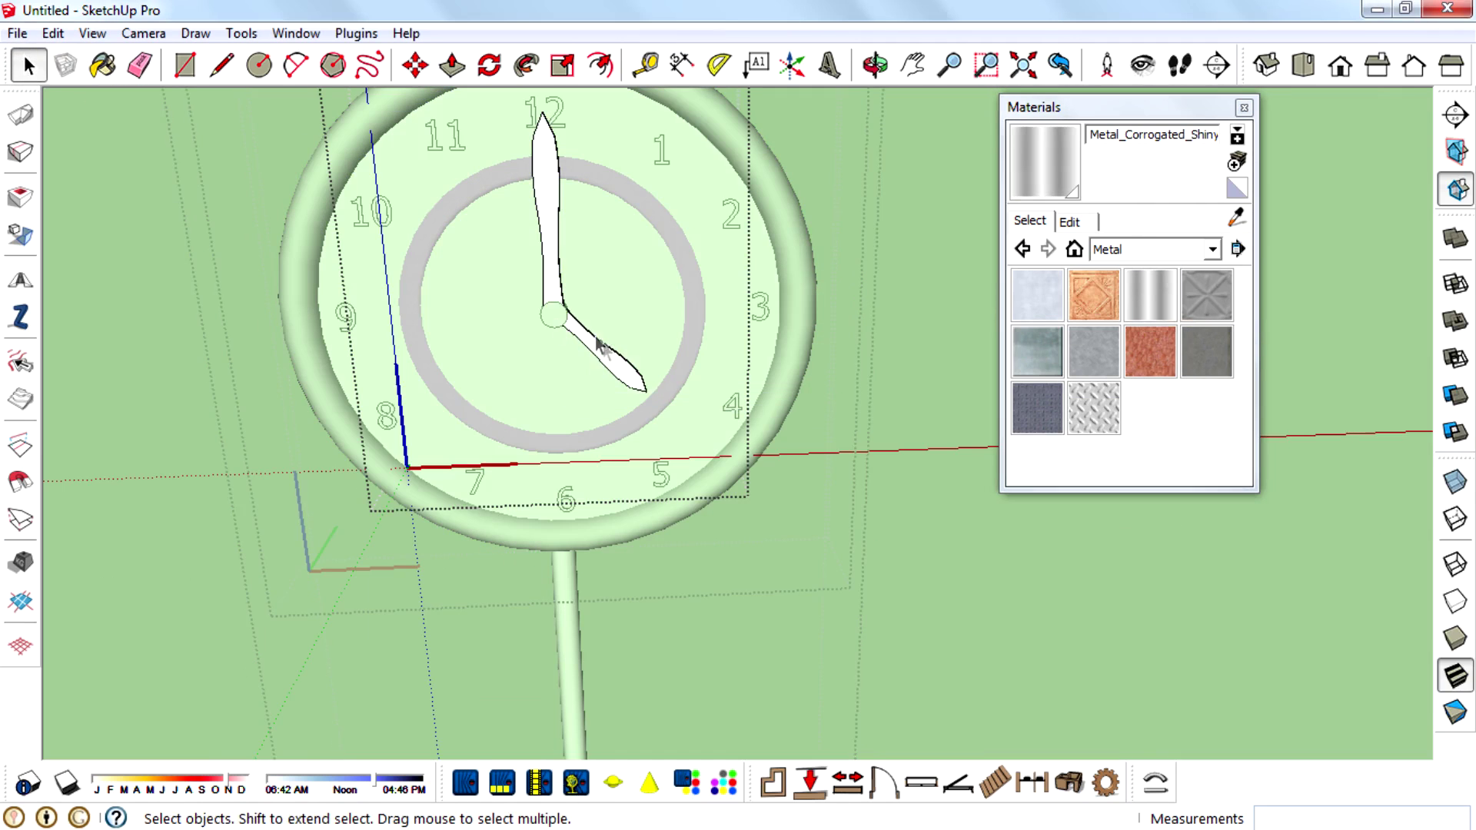
shift+click(565, 286)
click(1141, 253)
scroll(1151, 385, up, 3)
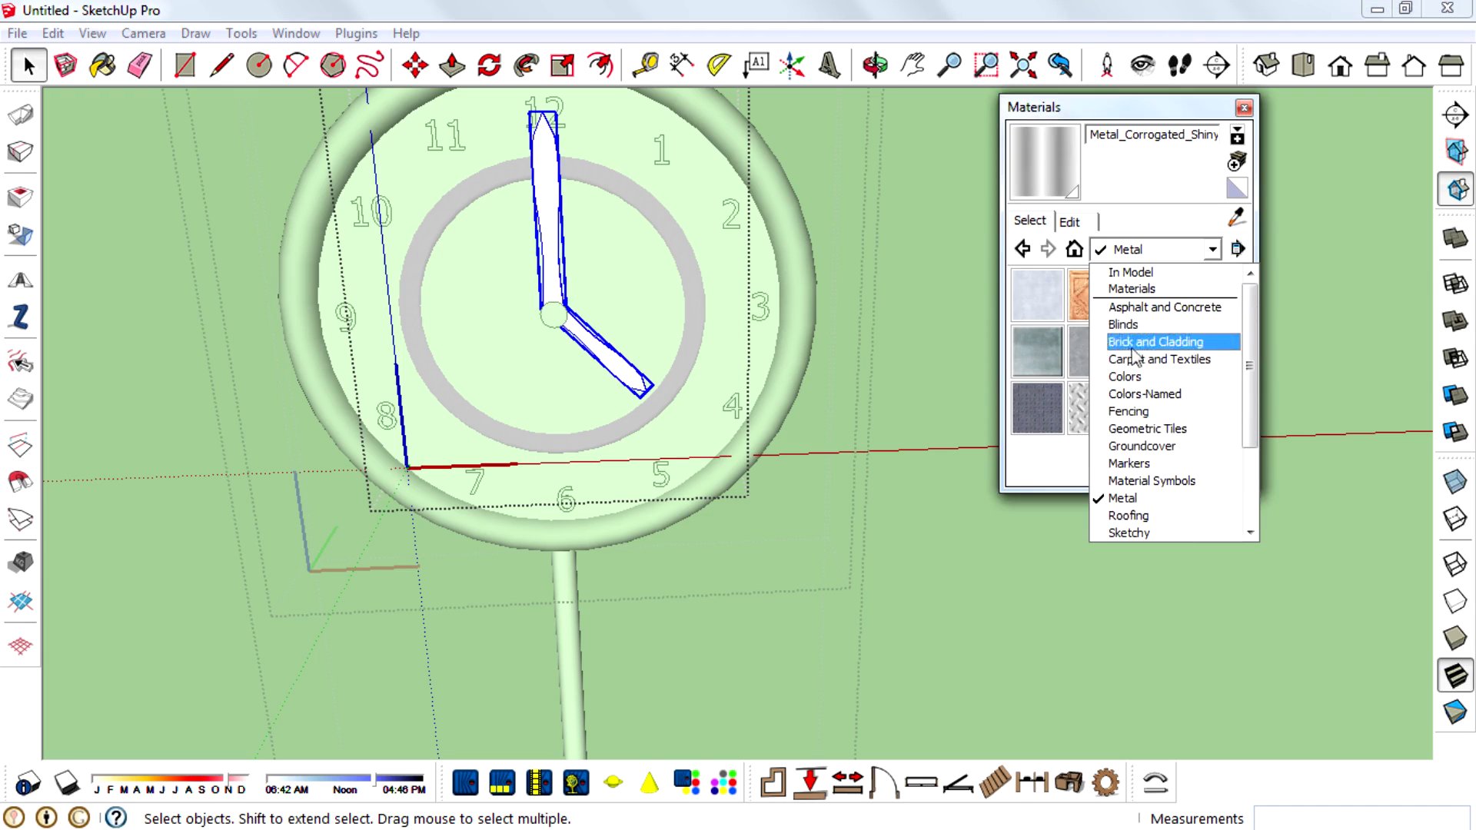
click(1145, 378)
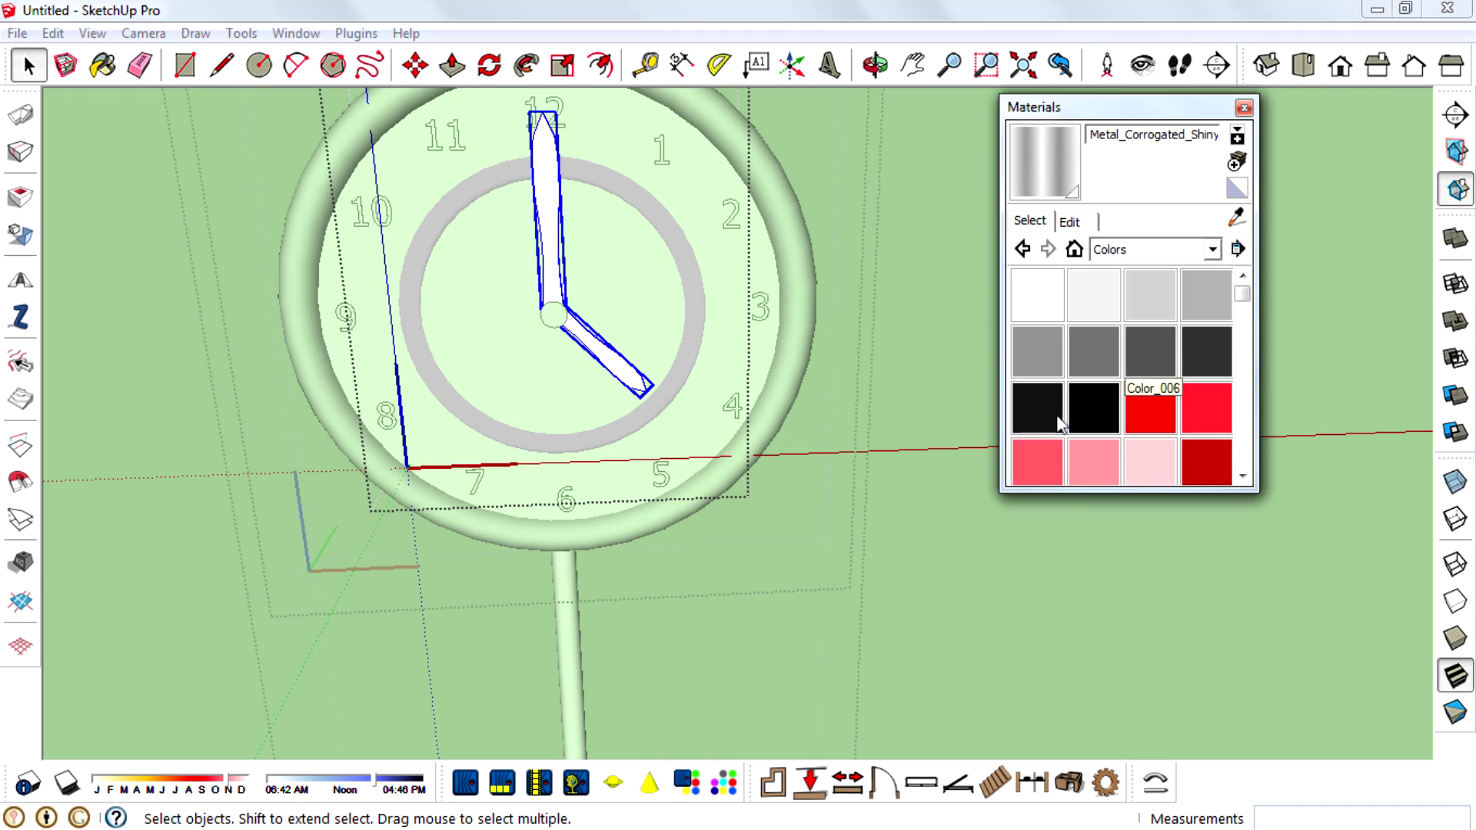
click(1058, 419)
click(552, 238)
key(space)
key(Escape)
Step: Paint the front and side faces of the round centre pin holding the hands with Color_007
scroll(559, 325, up, 2)
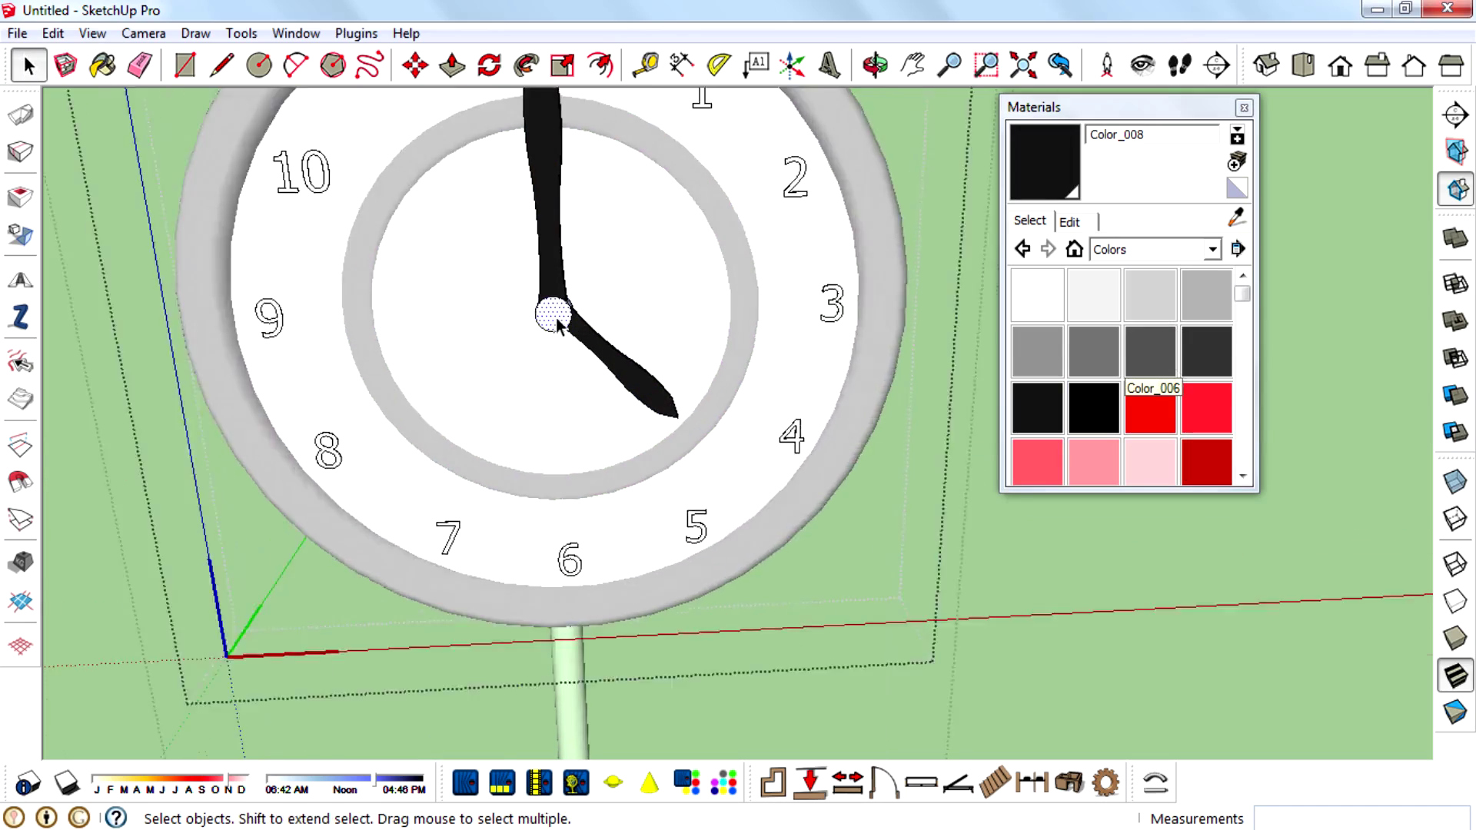
scroll(557, 323, up, 1)
click(1205, 351)
click(555, 317)
mouse_move(563, 327)
middle_down()
mouse_move(590, 356)
mouse_move(791, 382)
middle_up()
scroll(514, 421, up, 2)
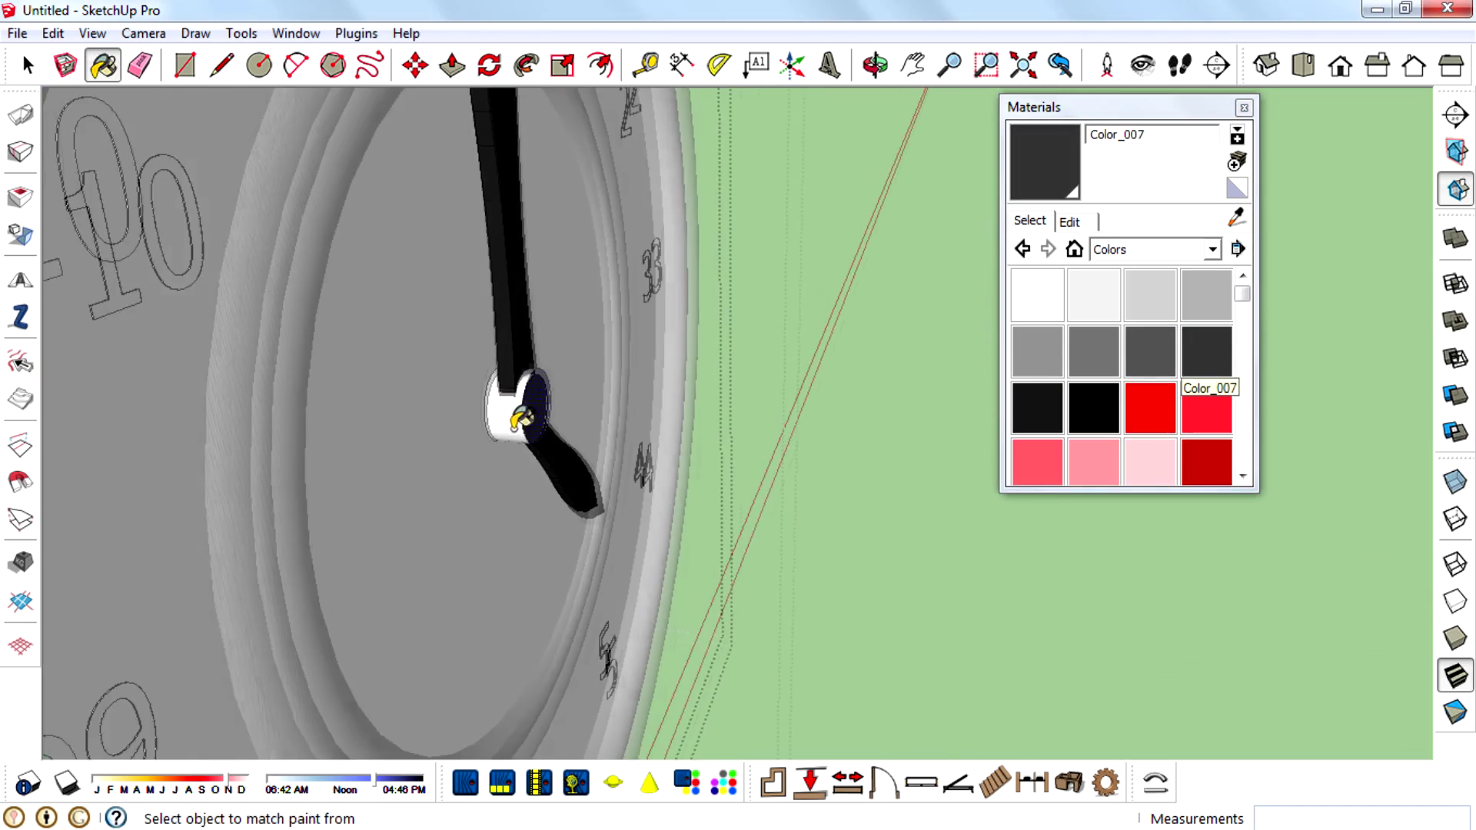
click(514, 424)
Step: Open the clock face component that contains the hour numerals for editing
mouse_move(599, 406)
middle_down()
mouse_move(635, 391)
mouse_move(16, 373)
mouse_move(458, 336)
middle_up()
scroll(609, 403, down, 4)
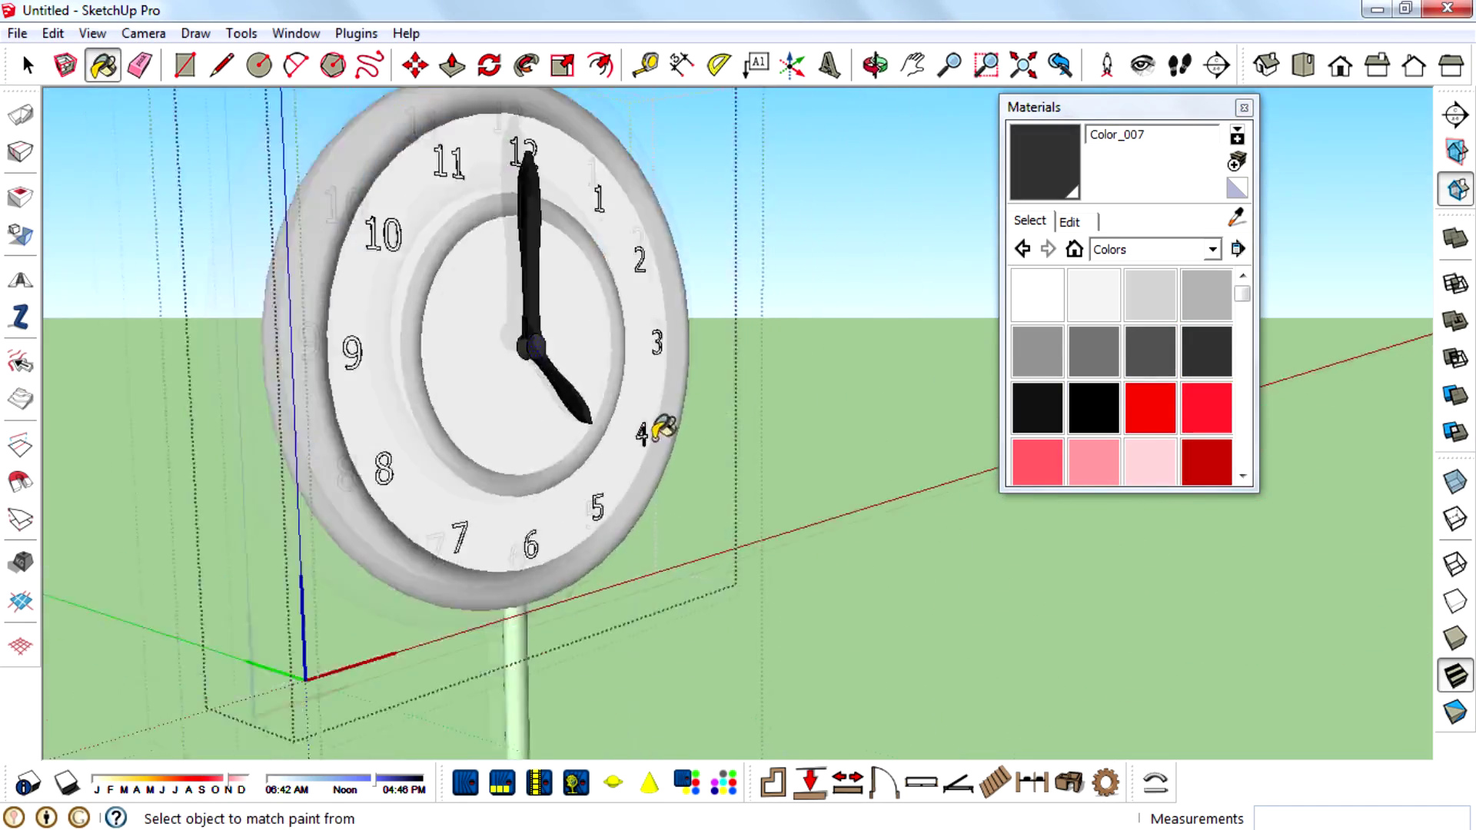
scroll(655, 437, down, 1)
middle_drag(655, 437, 561, 415)
click(28, 66)
scroll(516, 231, up, 2)
right_click(502, 248)
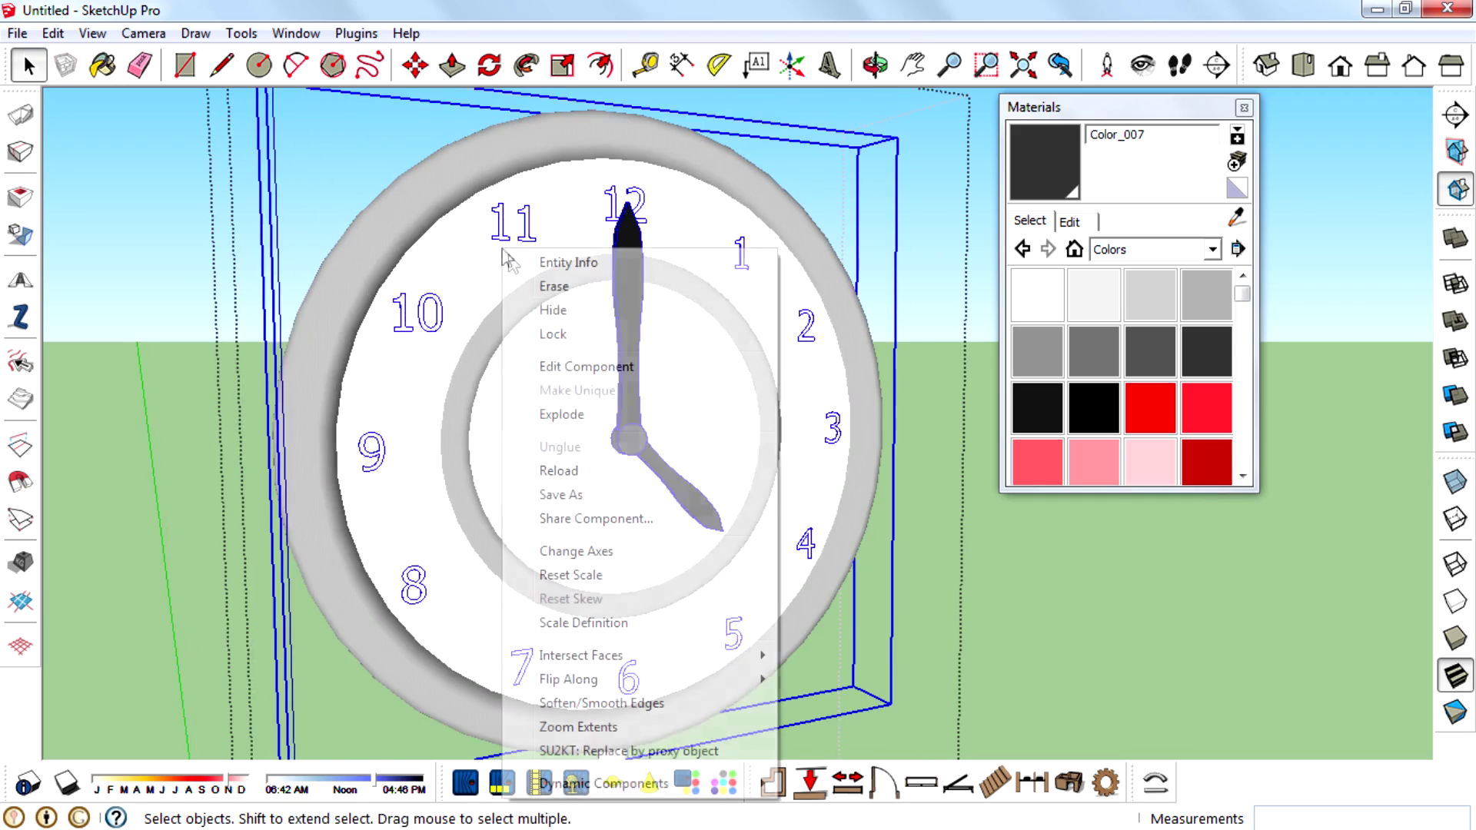
click(615, 367)
Step: Select all twelve hour numerals on the clock face and pick Color_A05 to paint them
middle_drag(745, 363, 665, 377)
click(504, 238)
shift+click(411, 326)
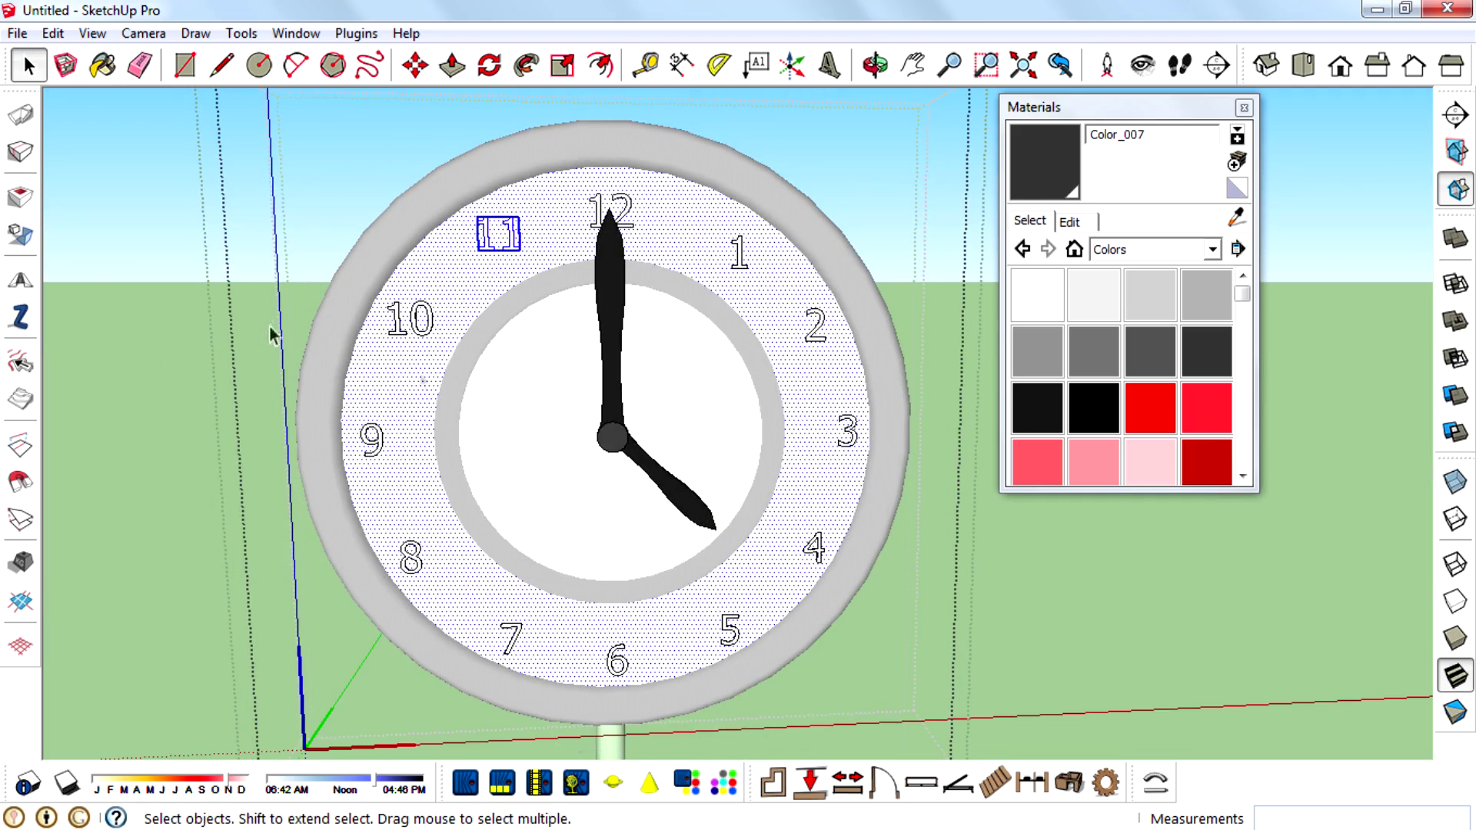
shift+click(504, 251)
shift+click(508, 252)
shift+click(507, 253)
shift+click(426, 327)
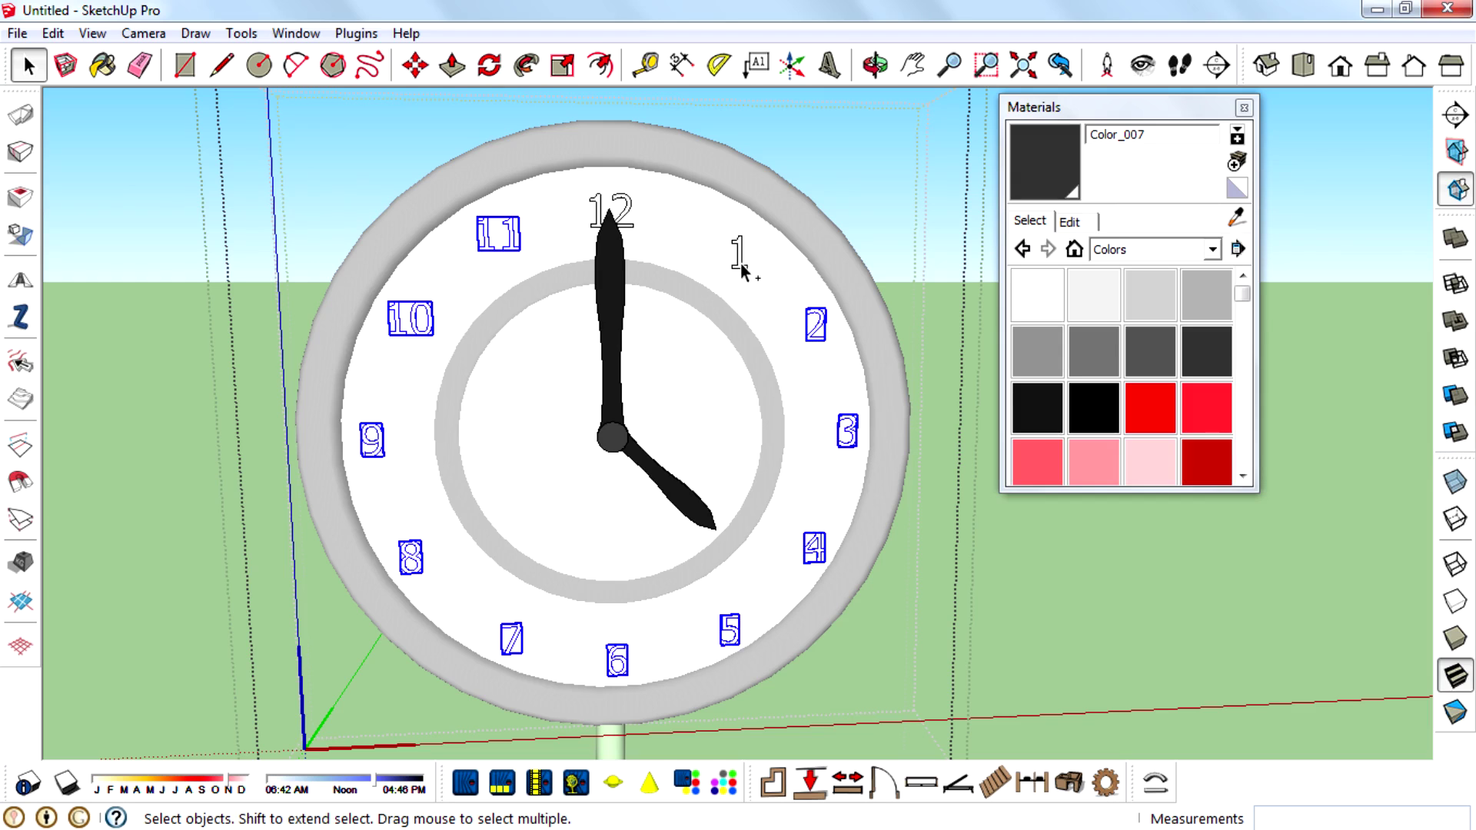
middle_drag(631, 234, 732, 350)
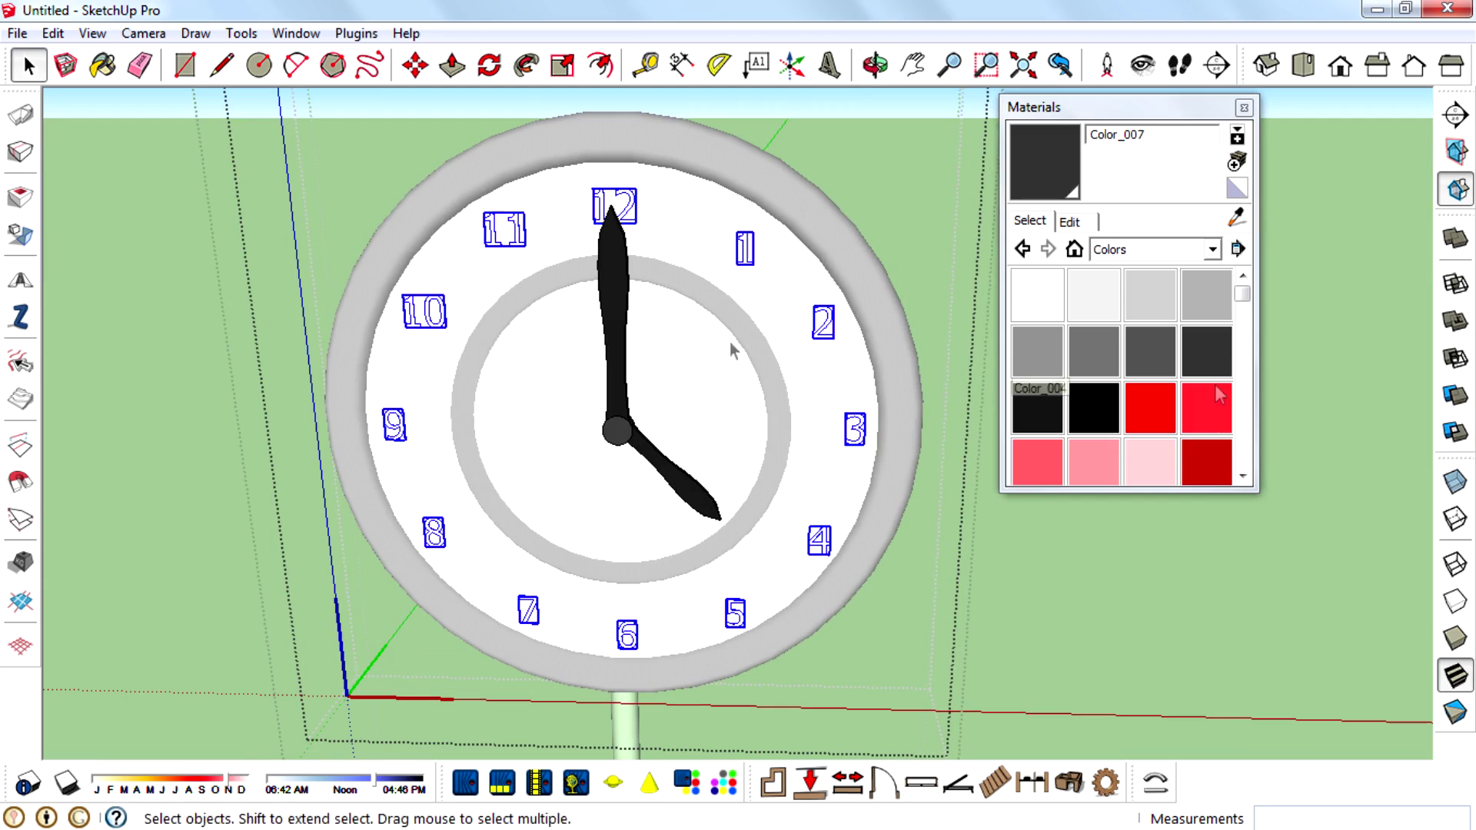
click(1150, 480)
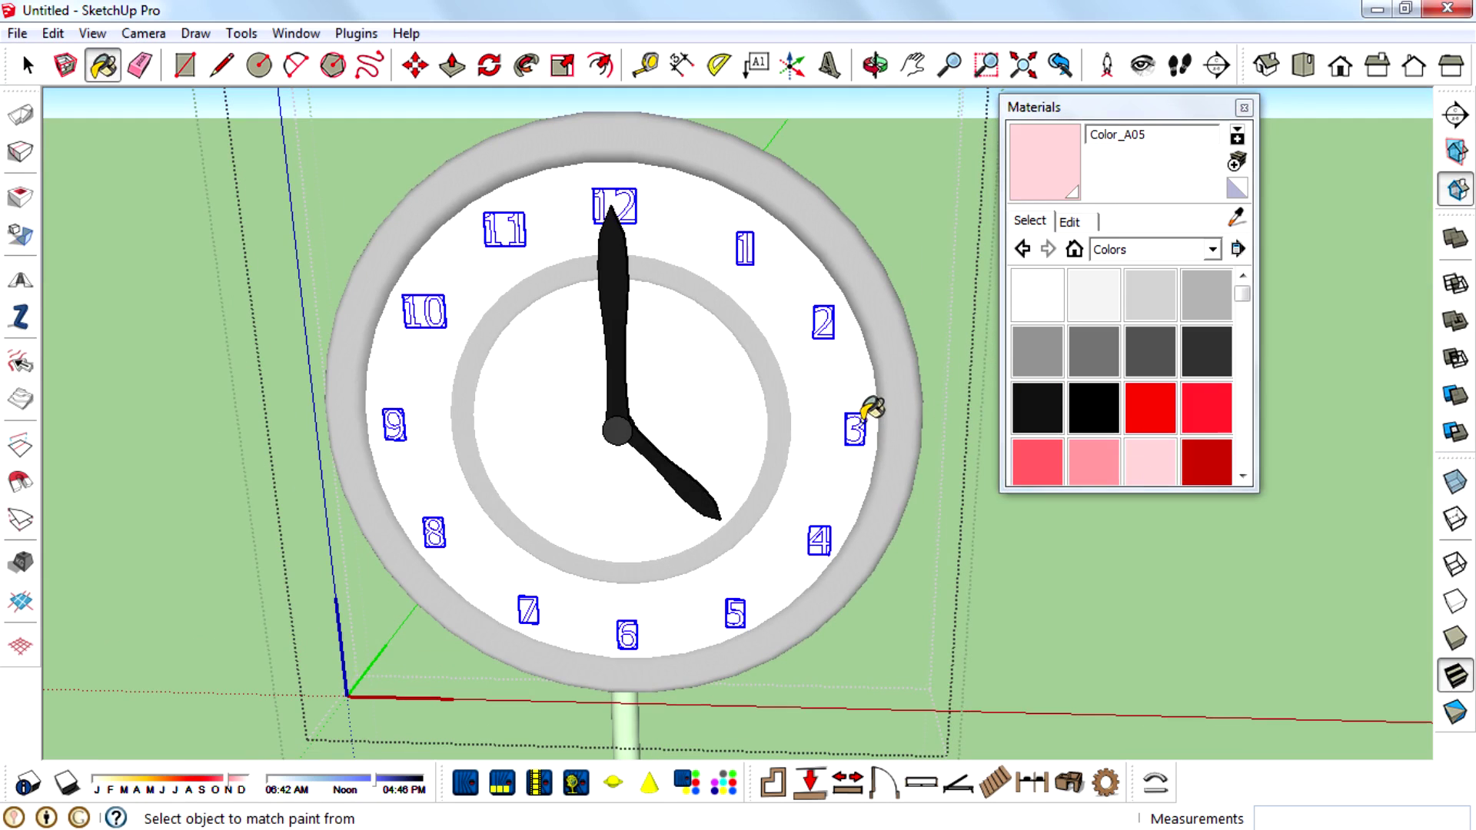
scroll(875, 425, up, 8)
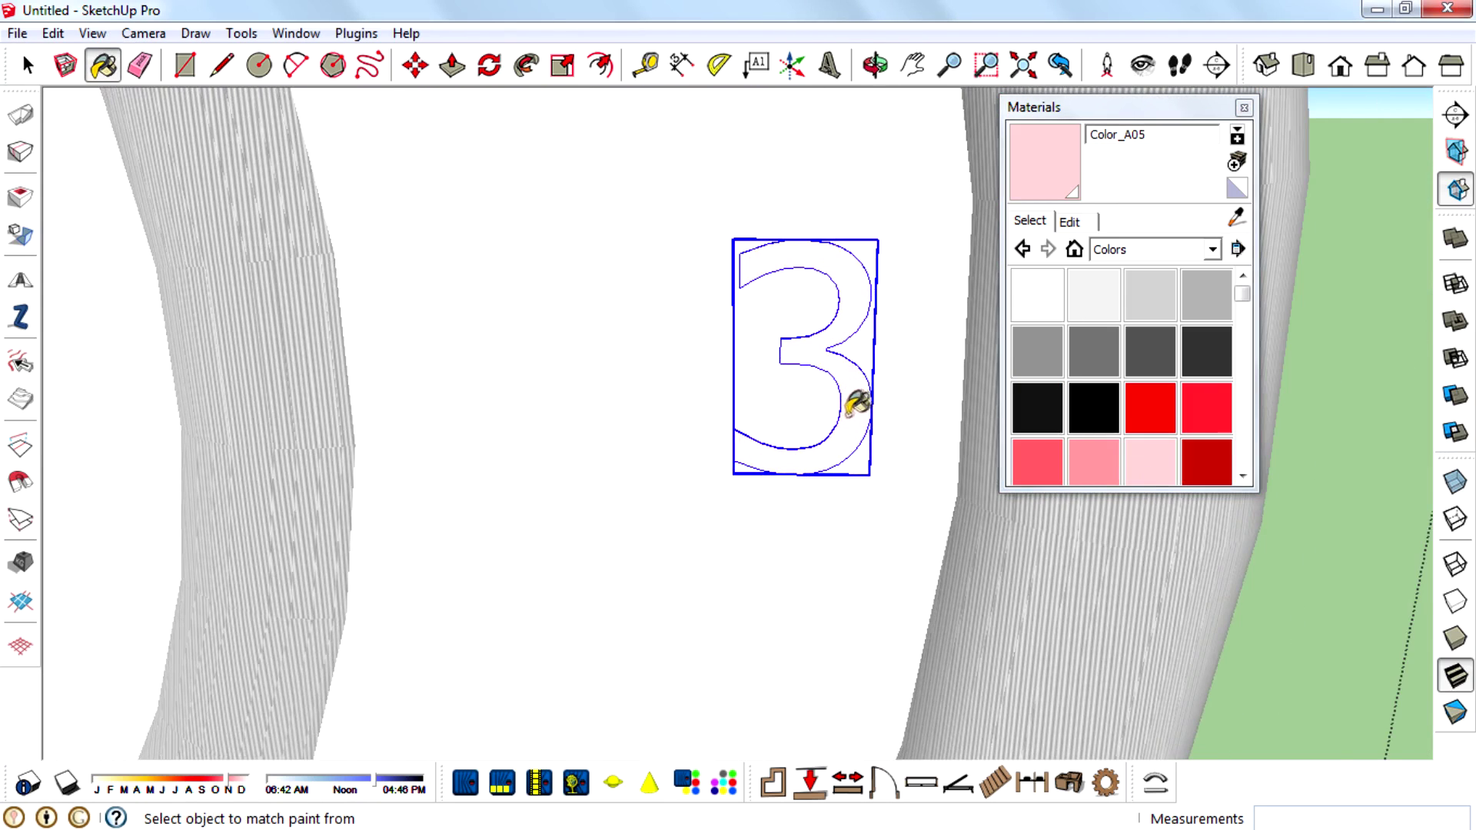
scroll(896, 335, down, 10)
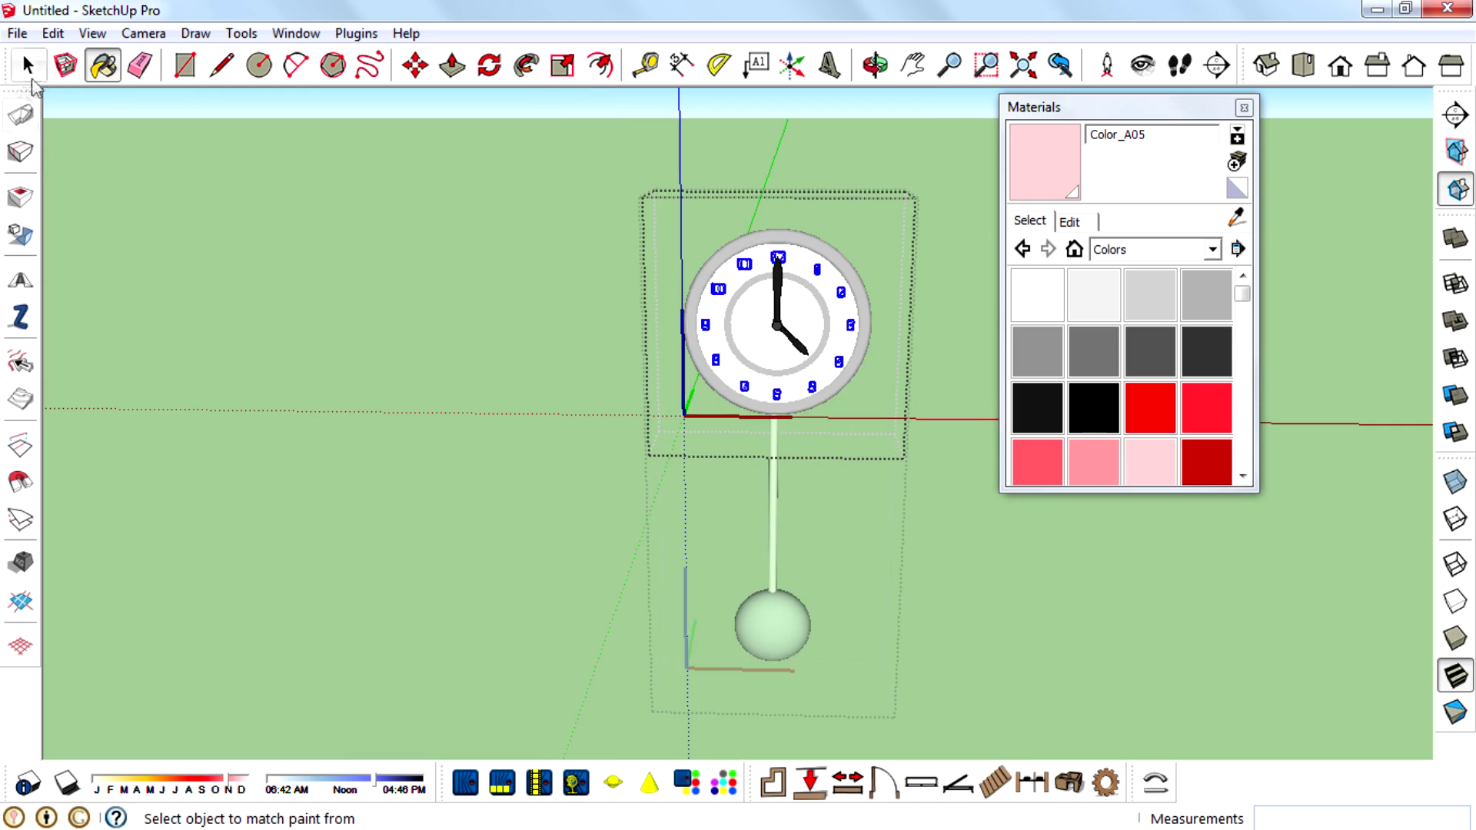
Step: Leave the clock face component and paint the pendulum's rod and bob with Metal_Brass_Ceiling
click(28, 66)
middle_drag(742, 472, 768, 692)
scroll(745, 586, up, 3)
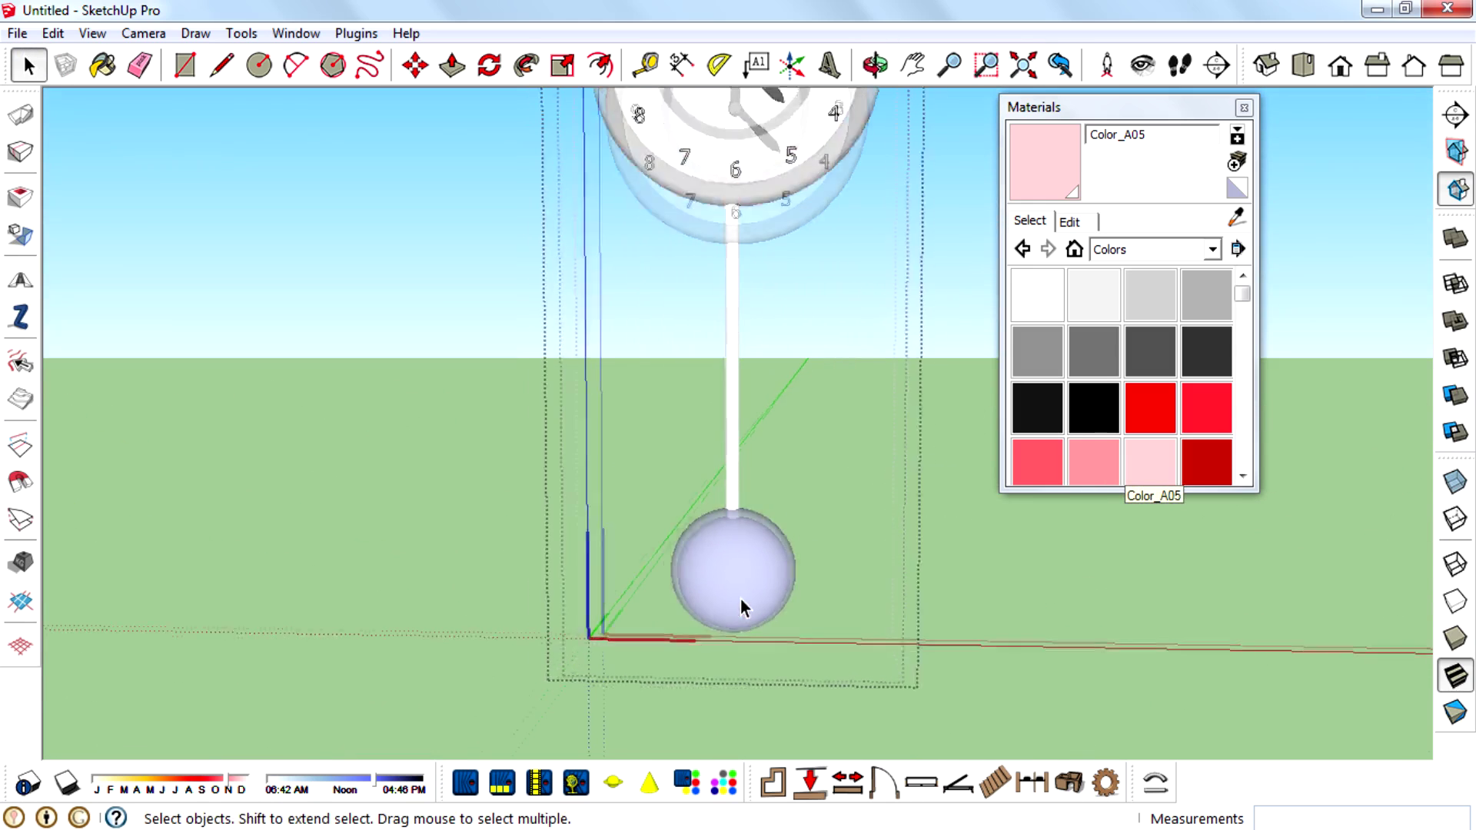
click(757, 559)
scroll(757, 559, down, 2)
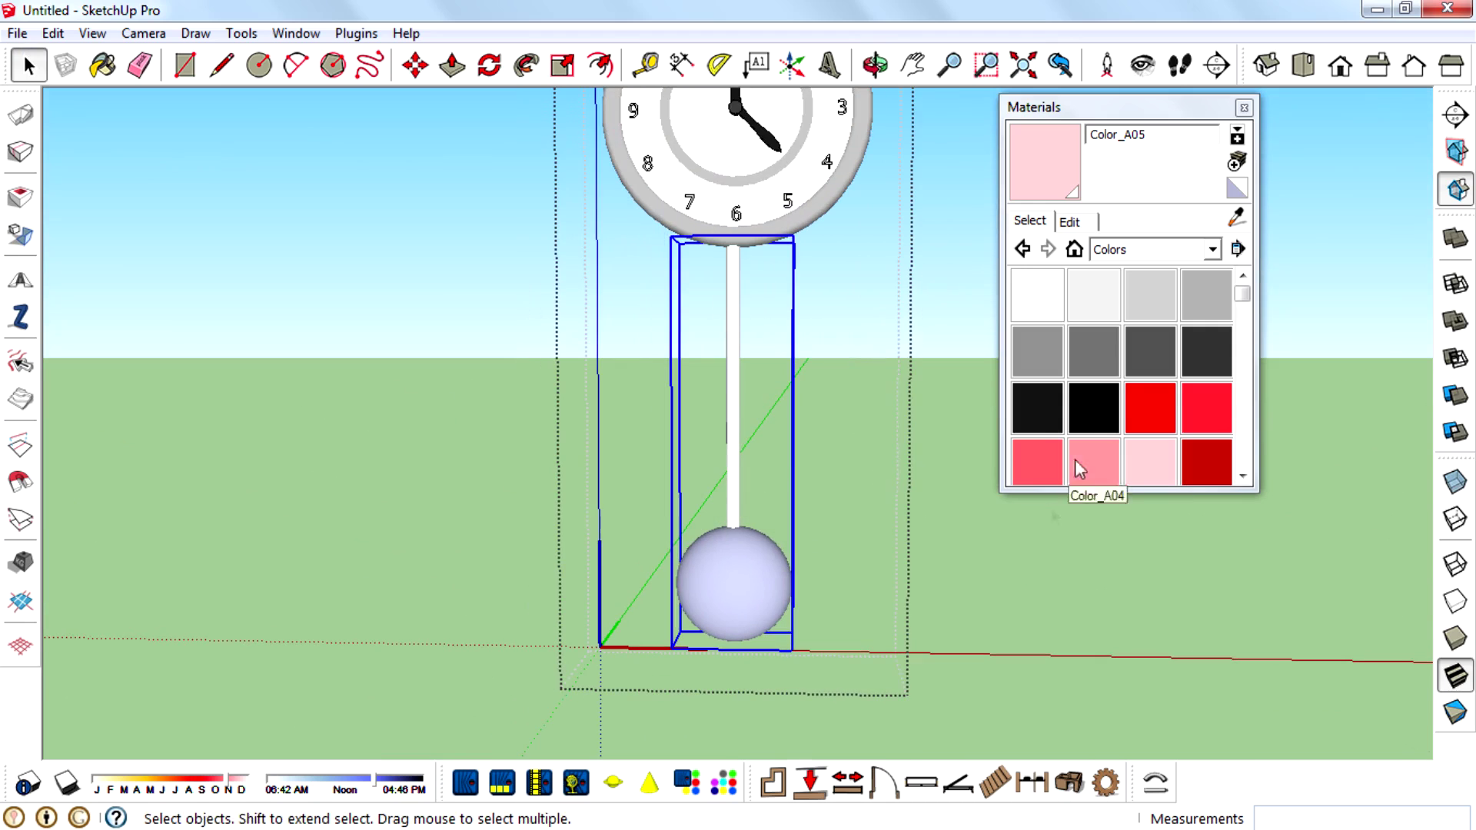
click(1212, 249)
click(1145, 385)
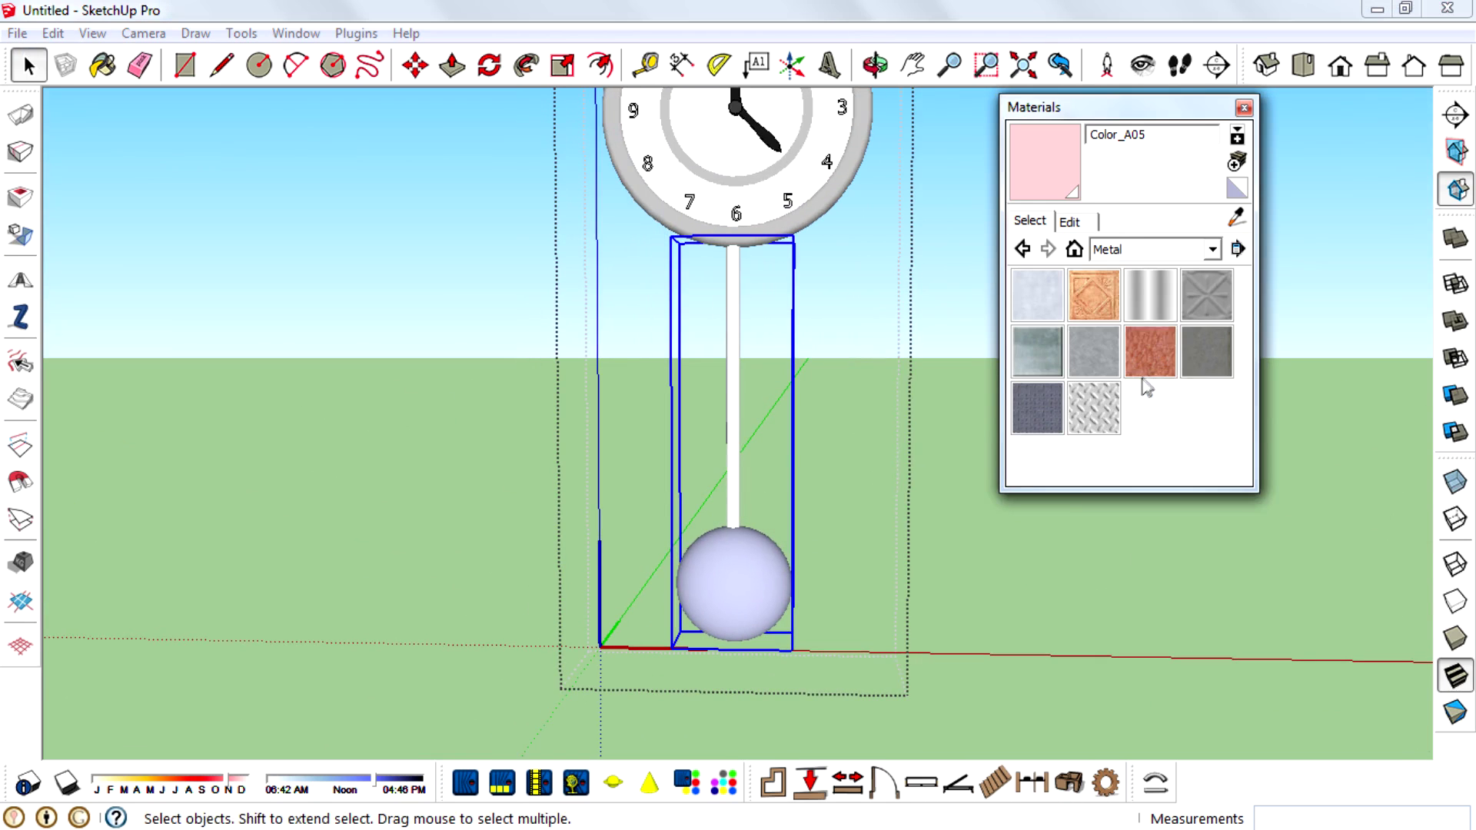
click(1093, 296)
click(761, 588)
click(29, 66)
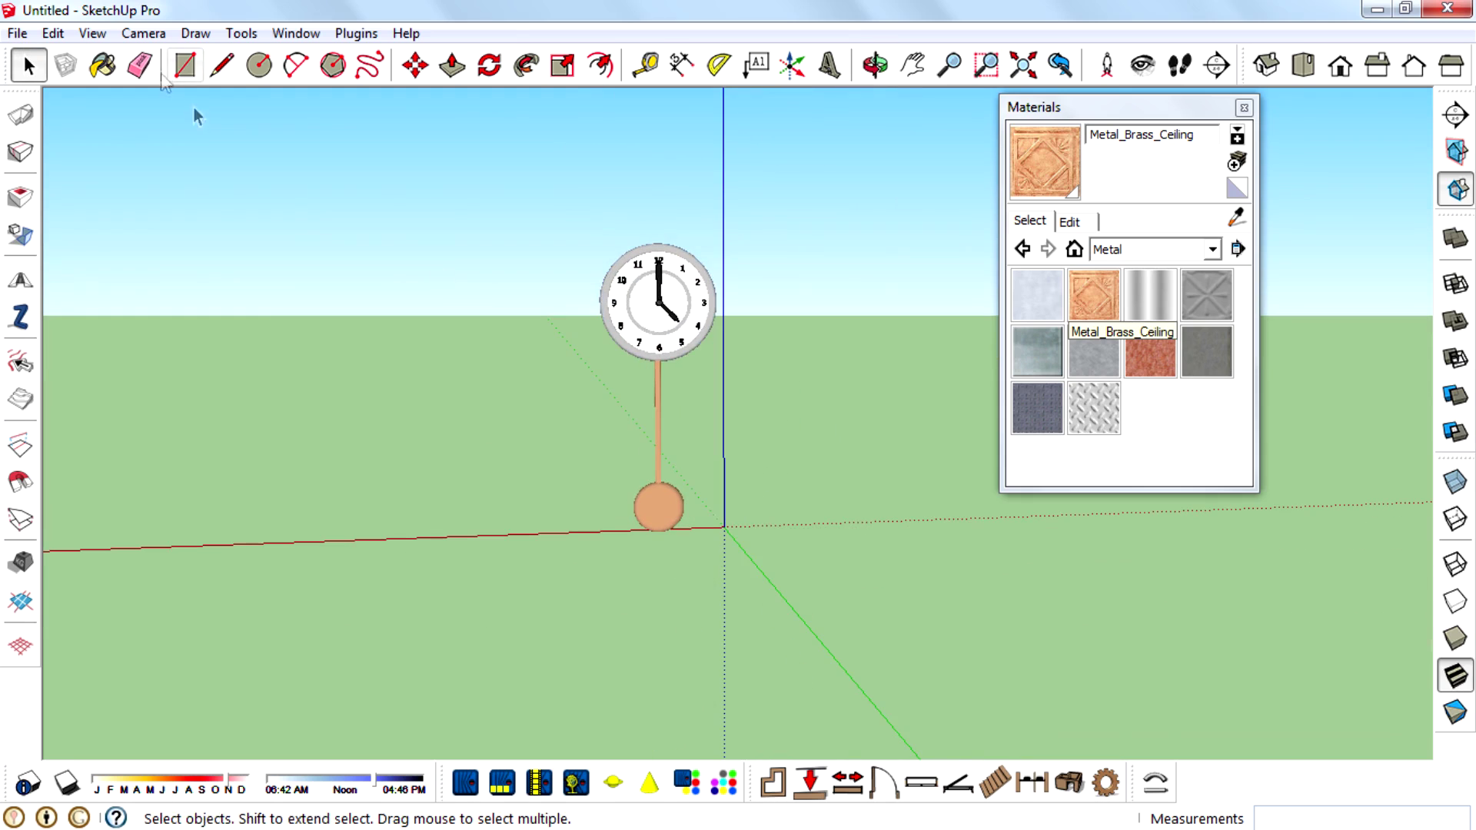
Step: Show hidden geometry, unhide the cabinet around the clock, and turn the hidden geometry display off again
click(92, 34)
click(138, 113)
right_click(717, 225)
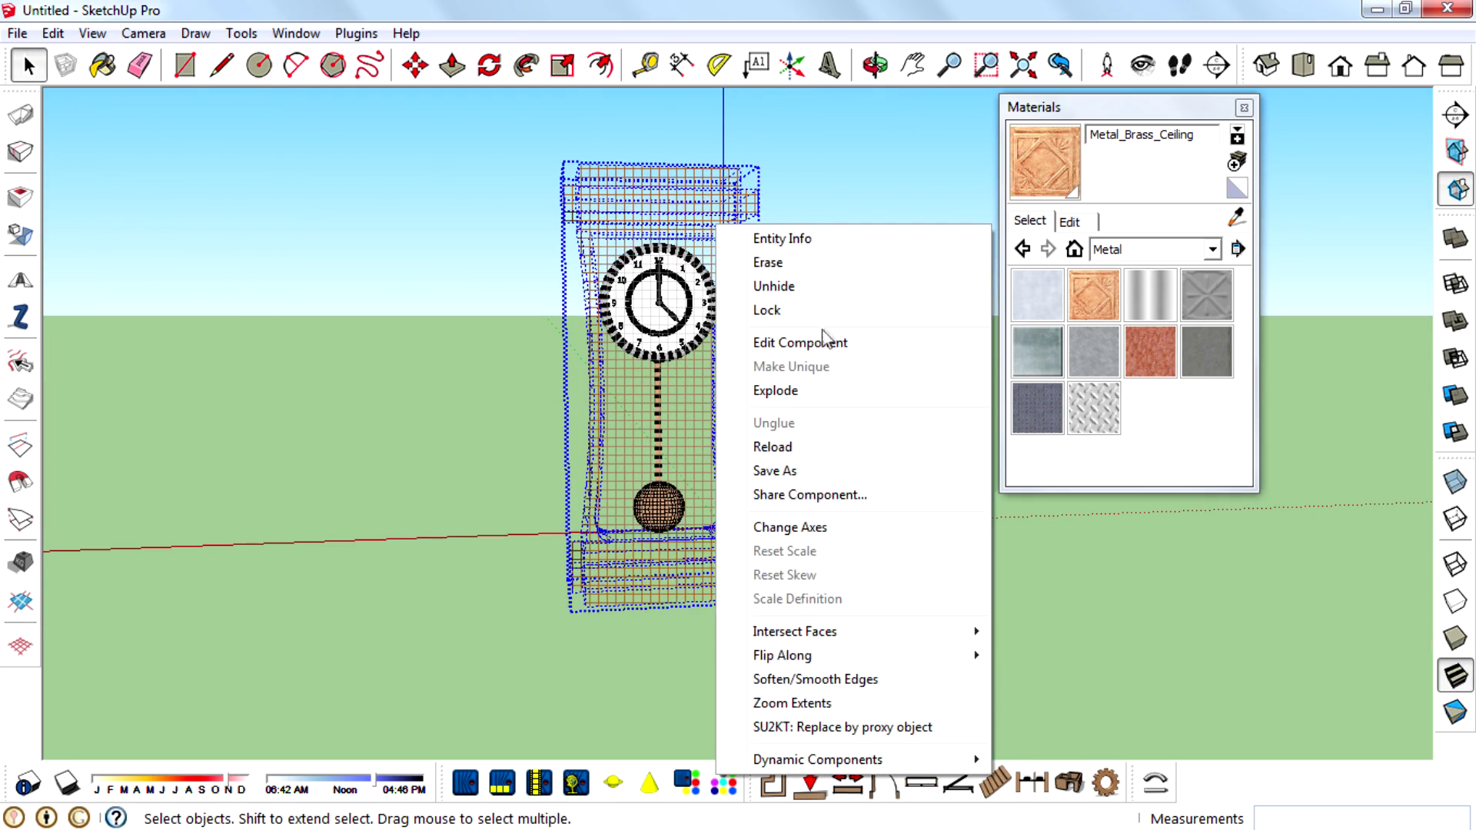
click(815, 286)
middle_drag(879, 352, 830, 464)
click(100, 34)
click(160, 115)
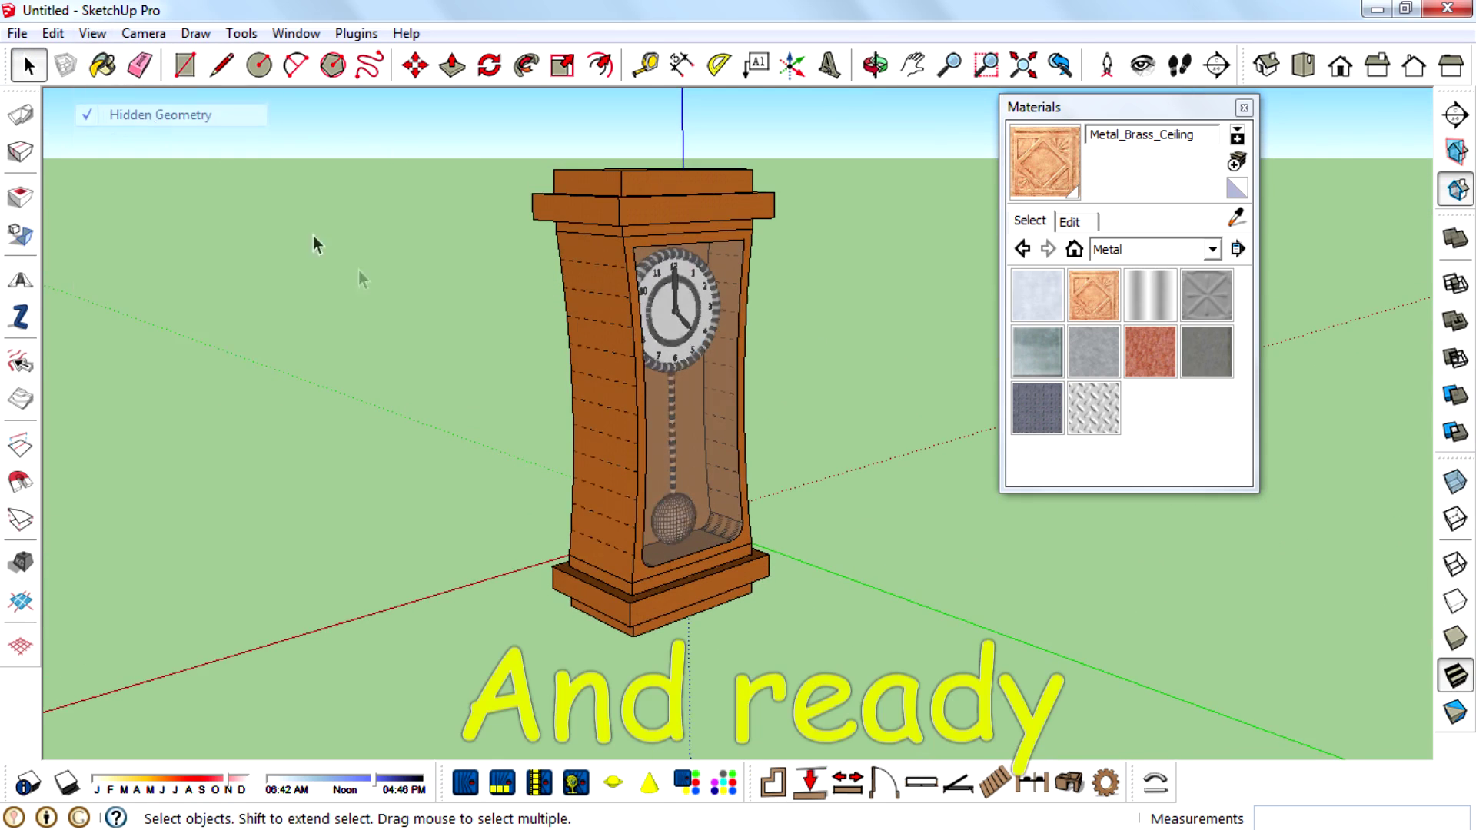
middle_drag(722, 469, 642, 415)
scroll(677, 439, up, 1)
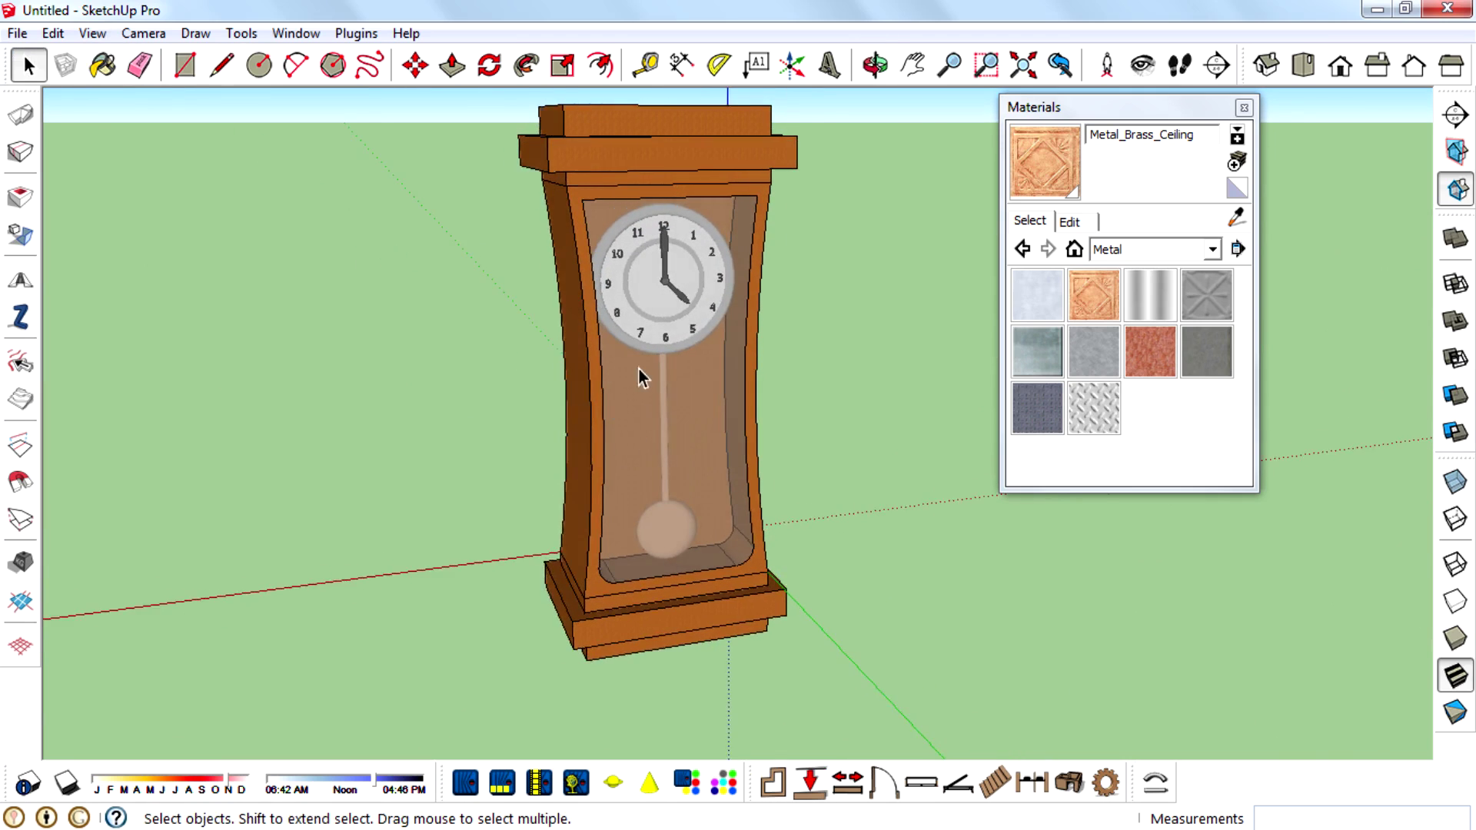
Step: Soften the selected clock cabinet's edges with a 180-degree angle between normals, smoothing normals and softening coplanar edges
click(296, 33)
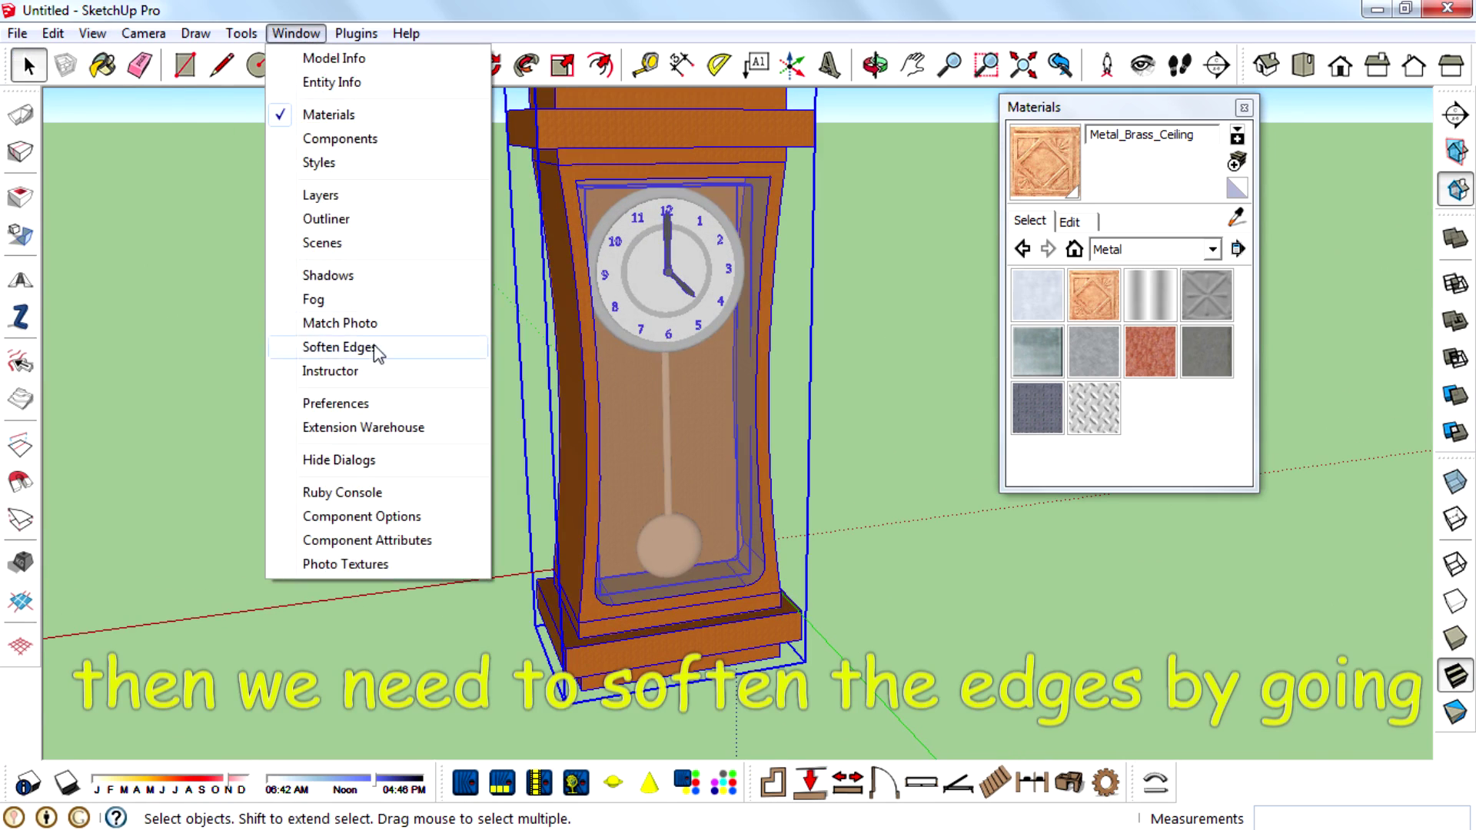
click(339, 347)
drag(50, 139, 237, 139)
click(80, 187)
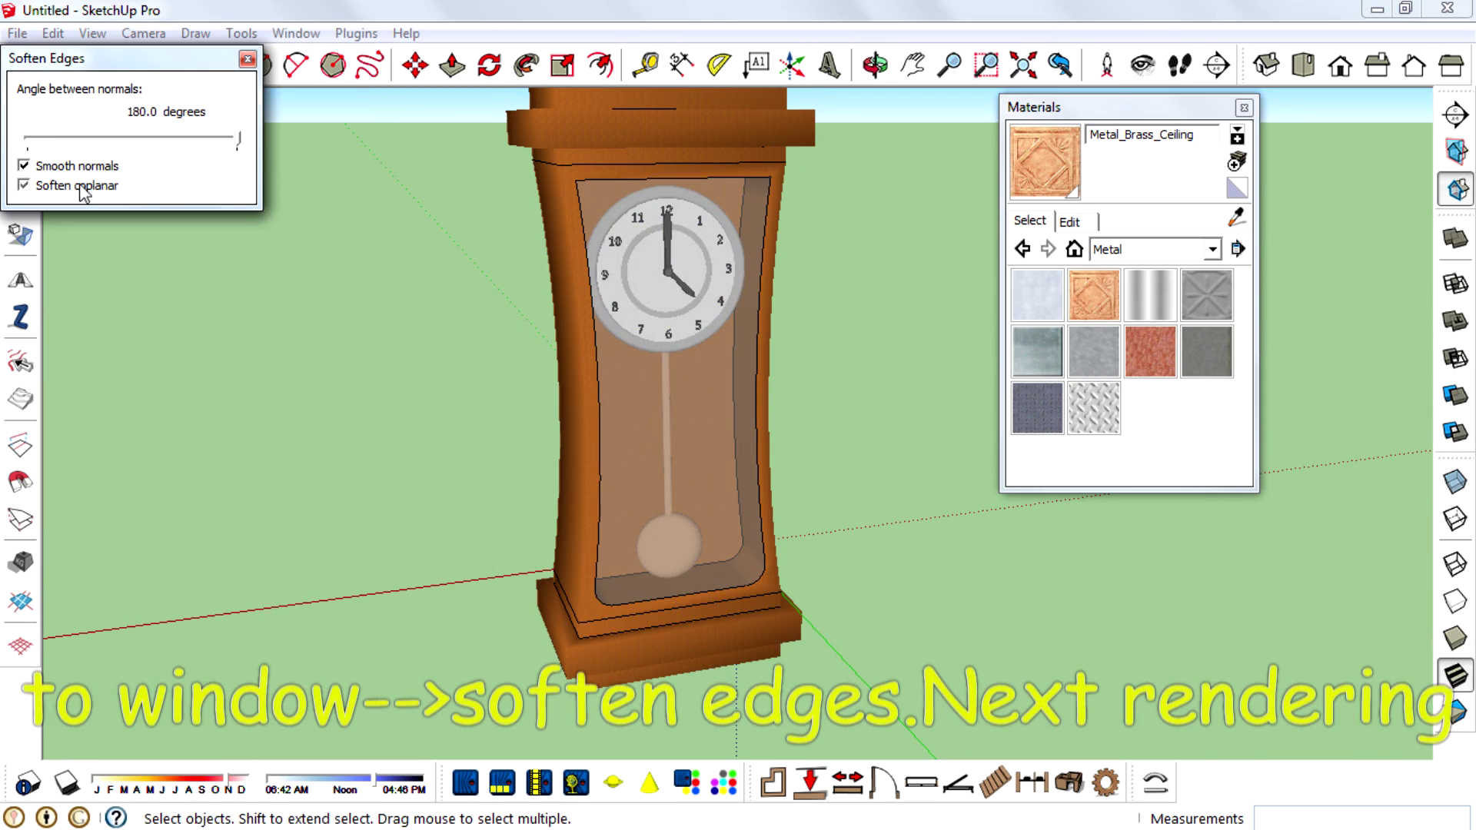
click(247, 59)
mouse_move(761, 431)
middle_down()
mouse_move(791, 462)
mouse_move(769, 431)
middle_up()
scroll(689, 254, up, 3)
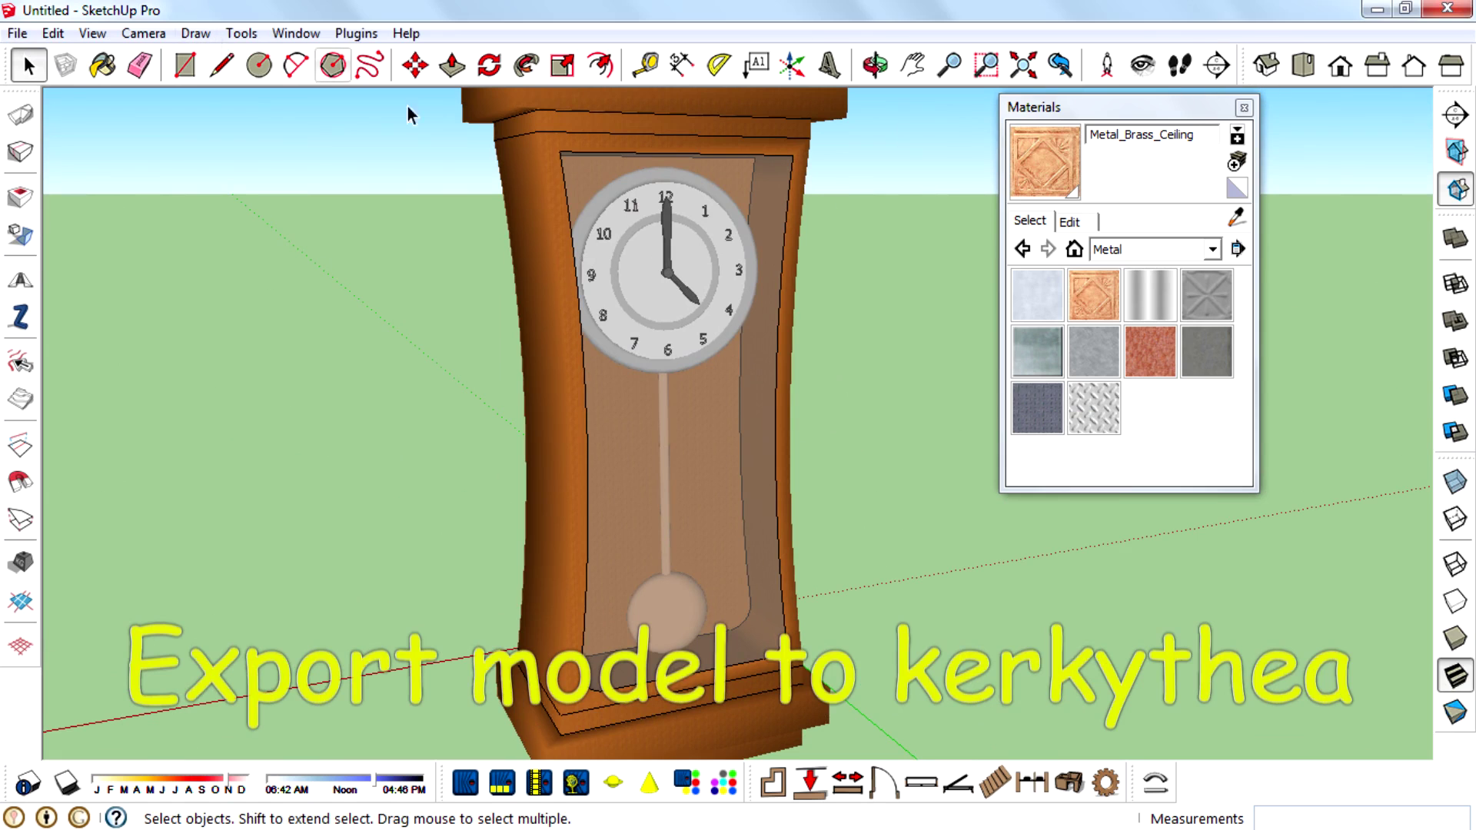
Step: Export the model to Kerkythea under the file name Untitled and open the exported scene in Kerkythea
click(465, 783)
click(639, 536)
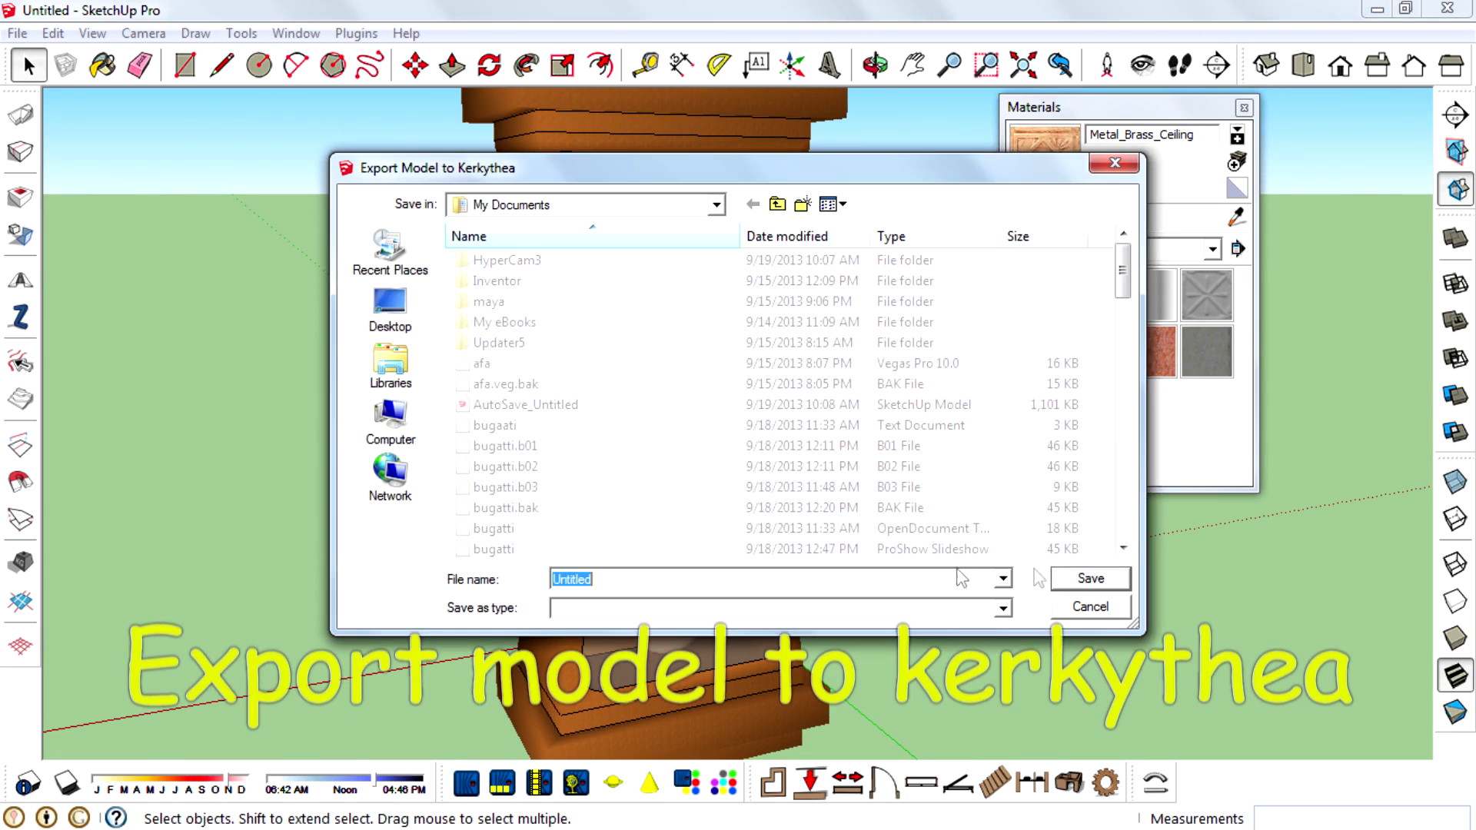
click(1082, 582)
click(806, 435)
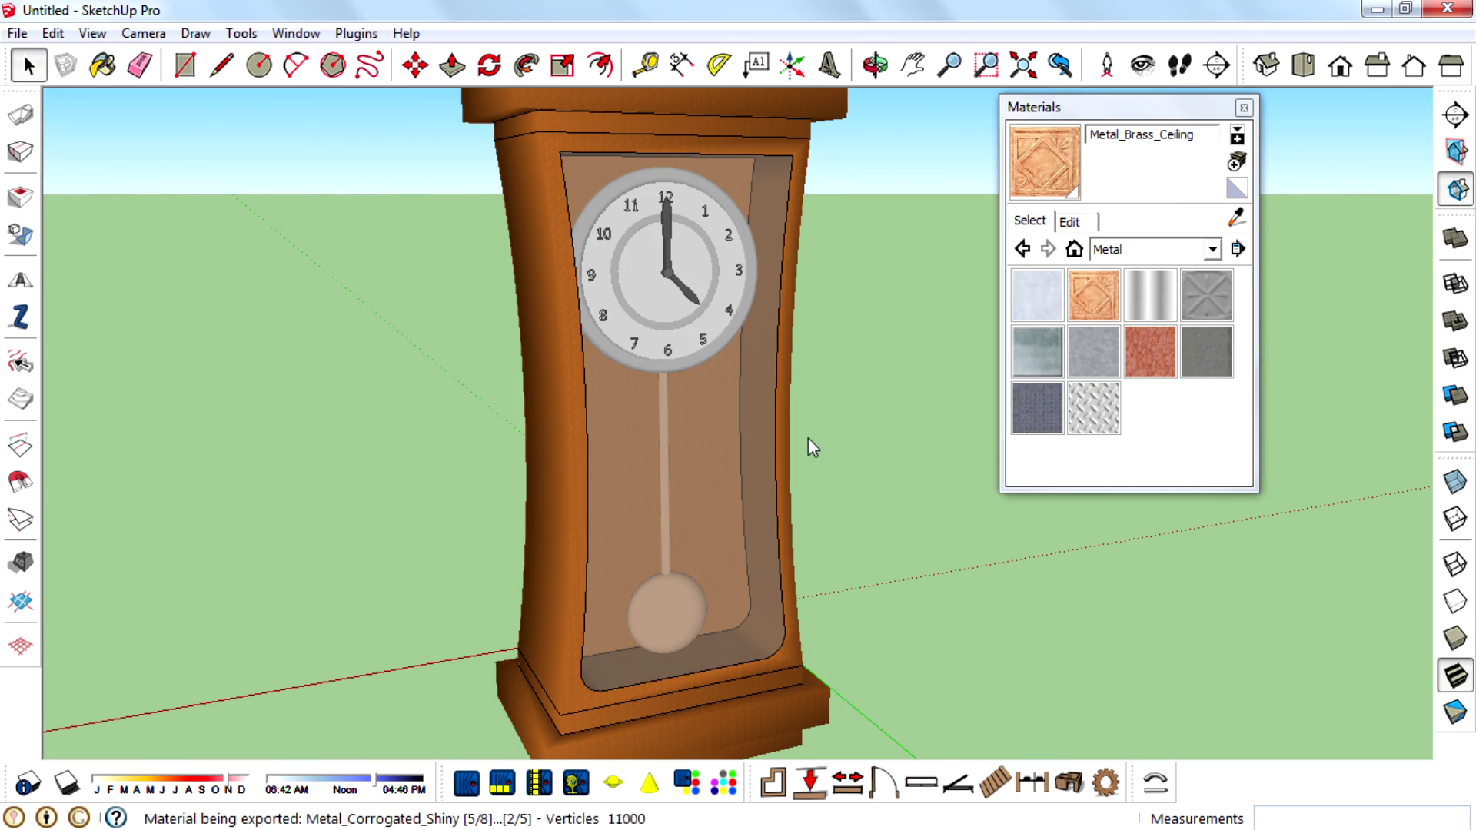
click(770, 534)
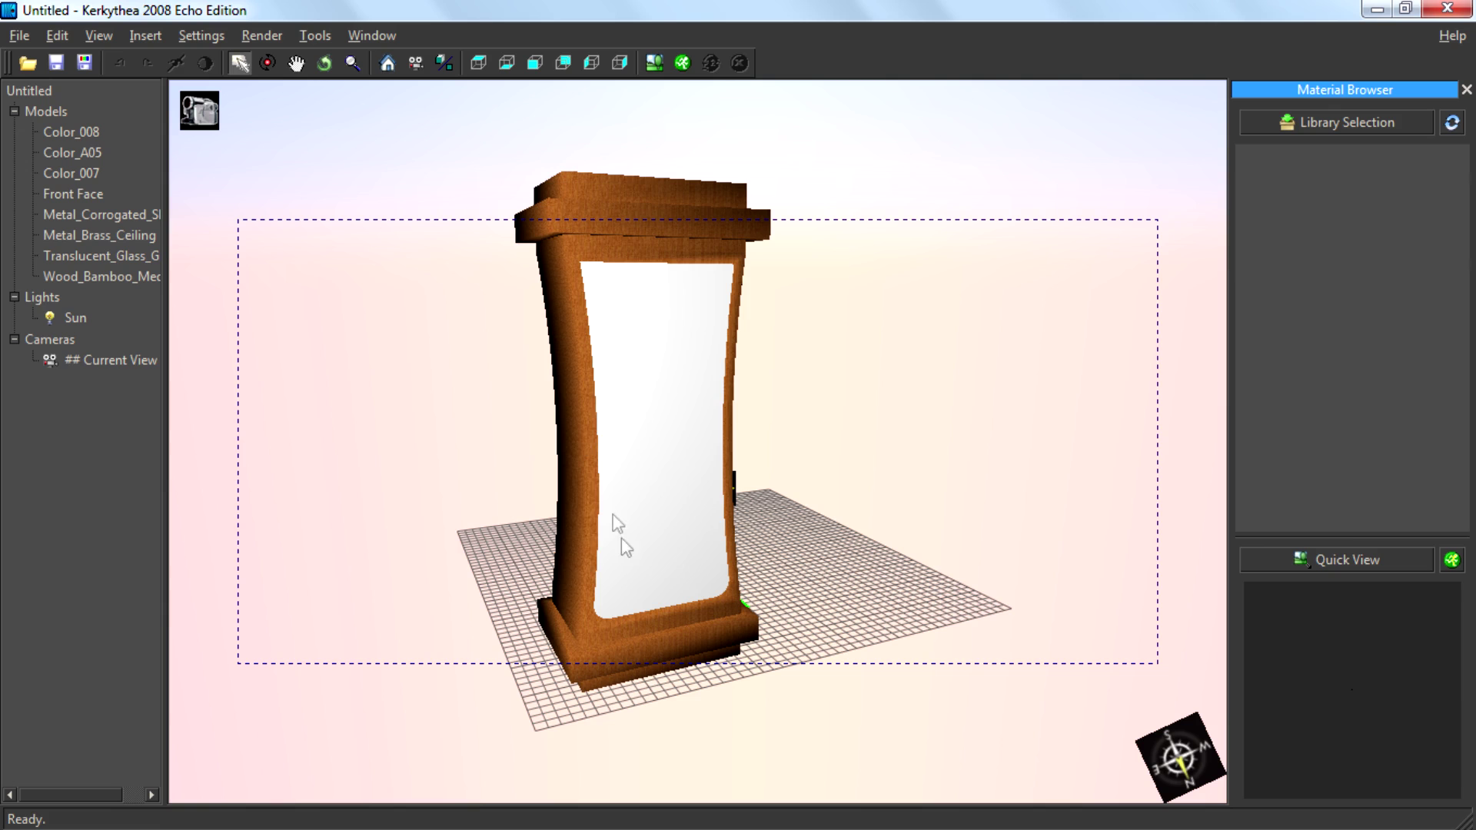
Step: Apply the thin glass material from the Basic Pack library to the cabinet's front pane
click(639, 532)
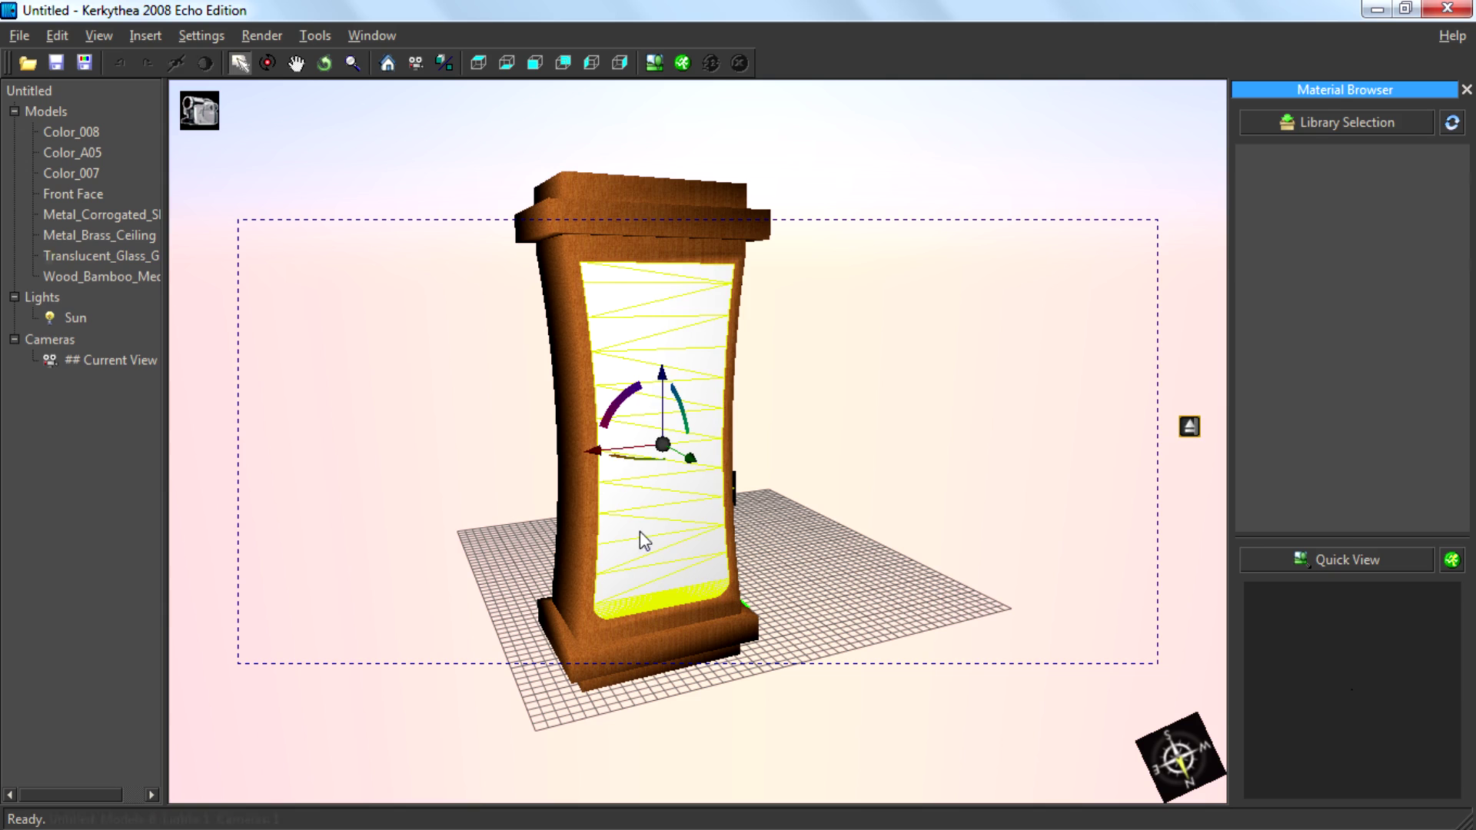
click(1323, 121)
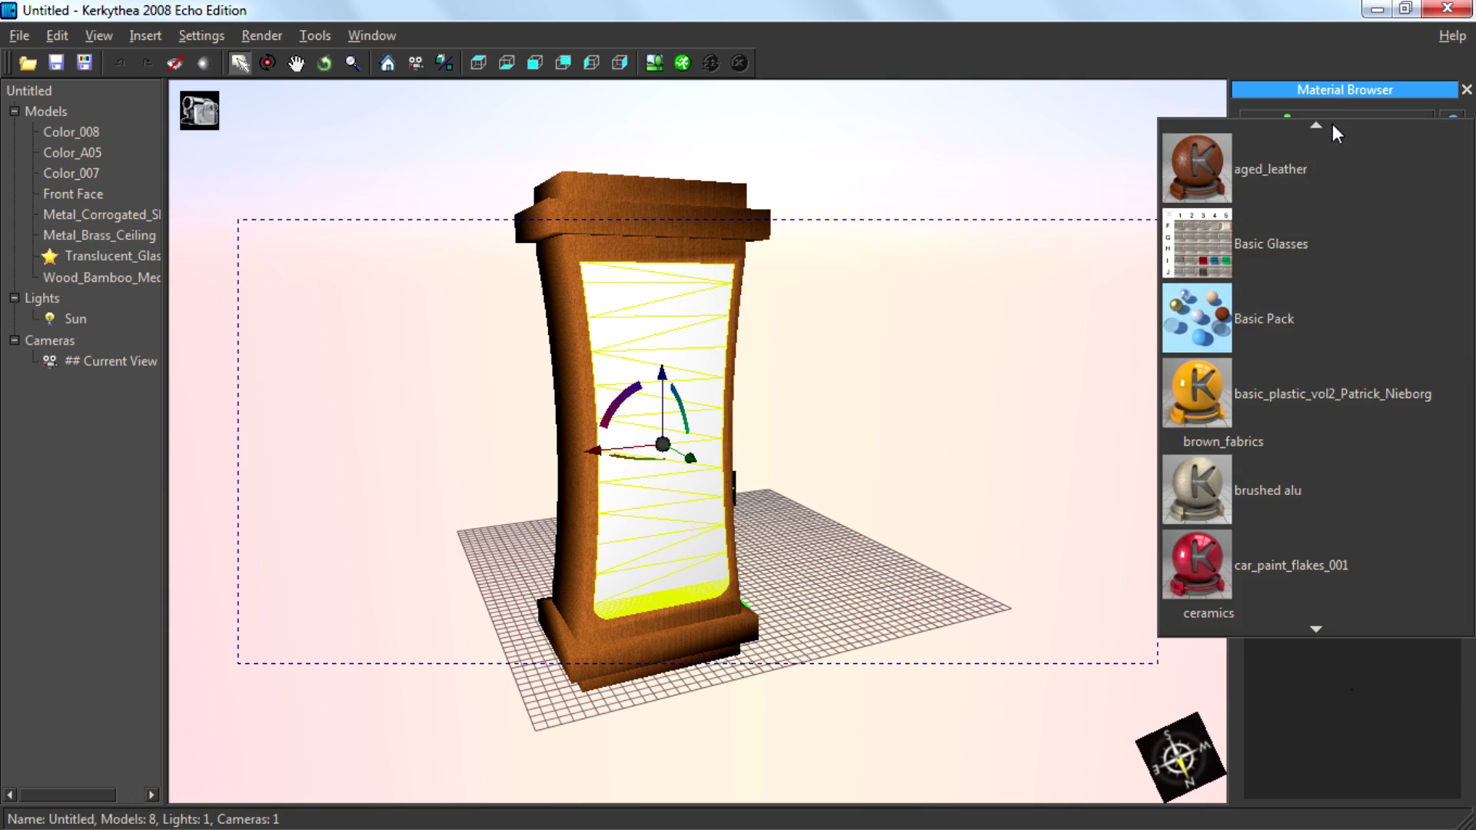
click(1265, 323)
double_click(1418, 265)
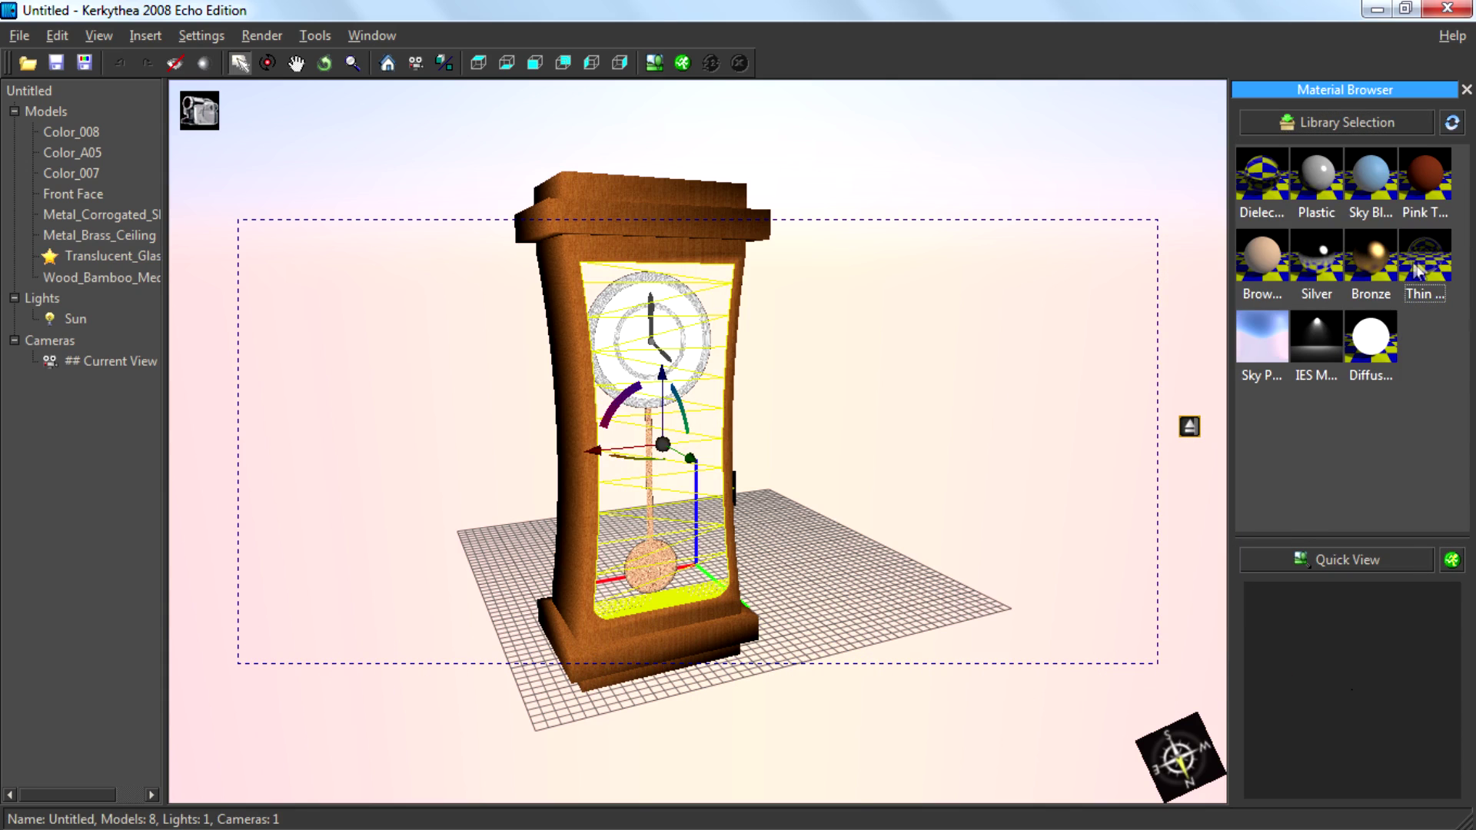
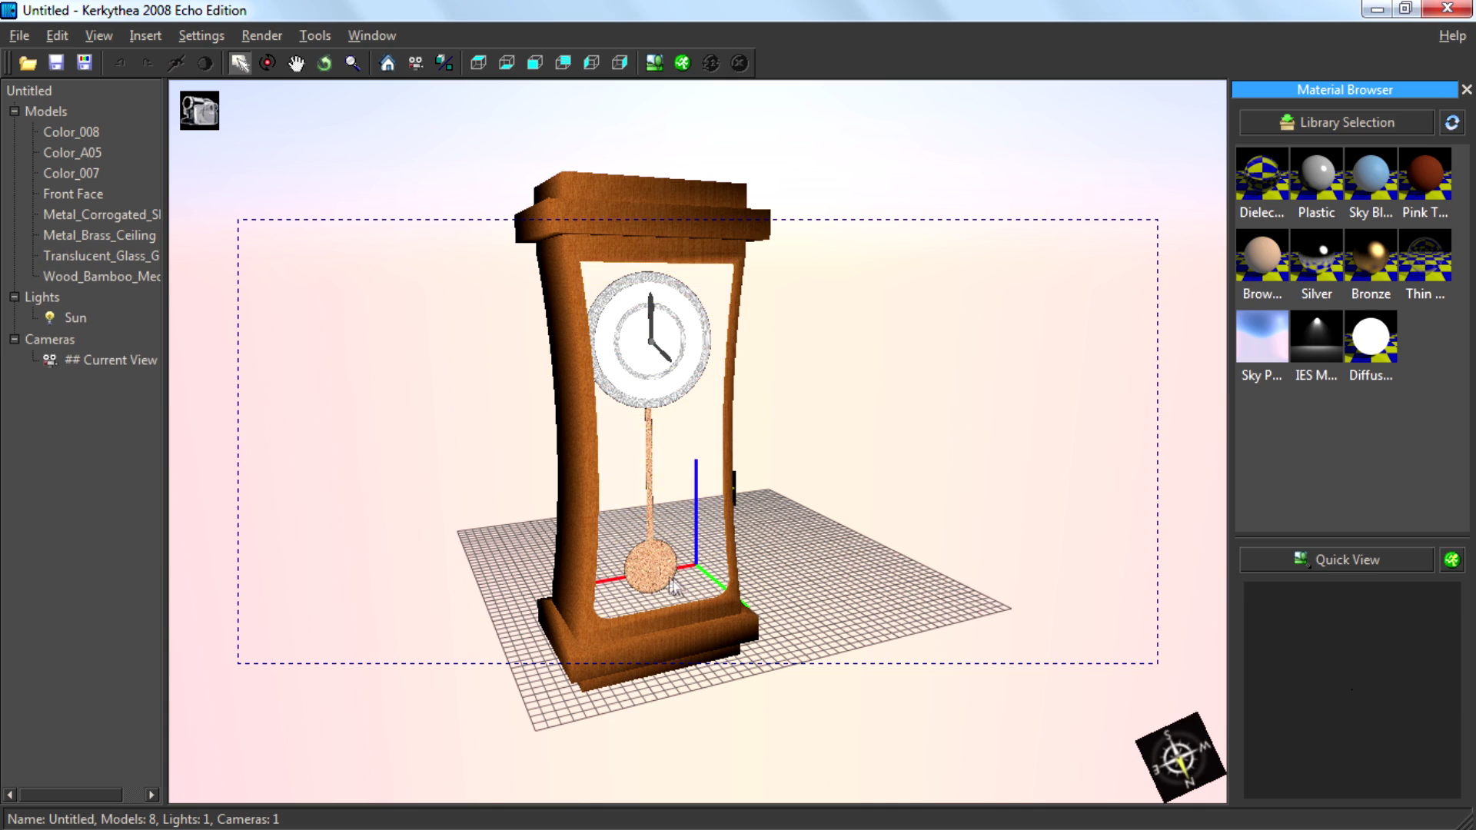
Step: Apply the Basic Pack's Bronze material to the pendulum model Metal_Brass_Ceiling and clear the selection
click(125, 236)
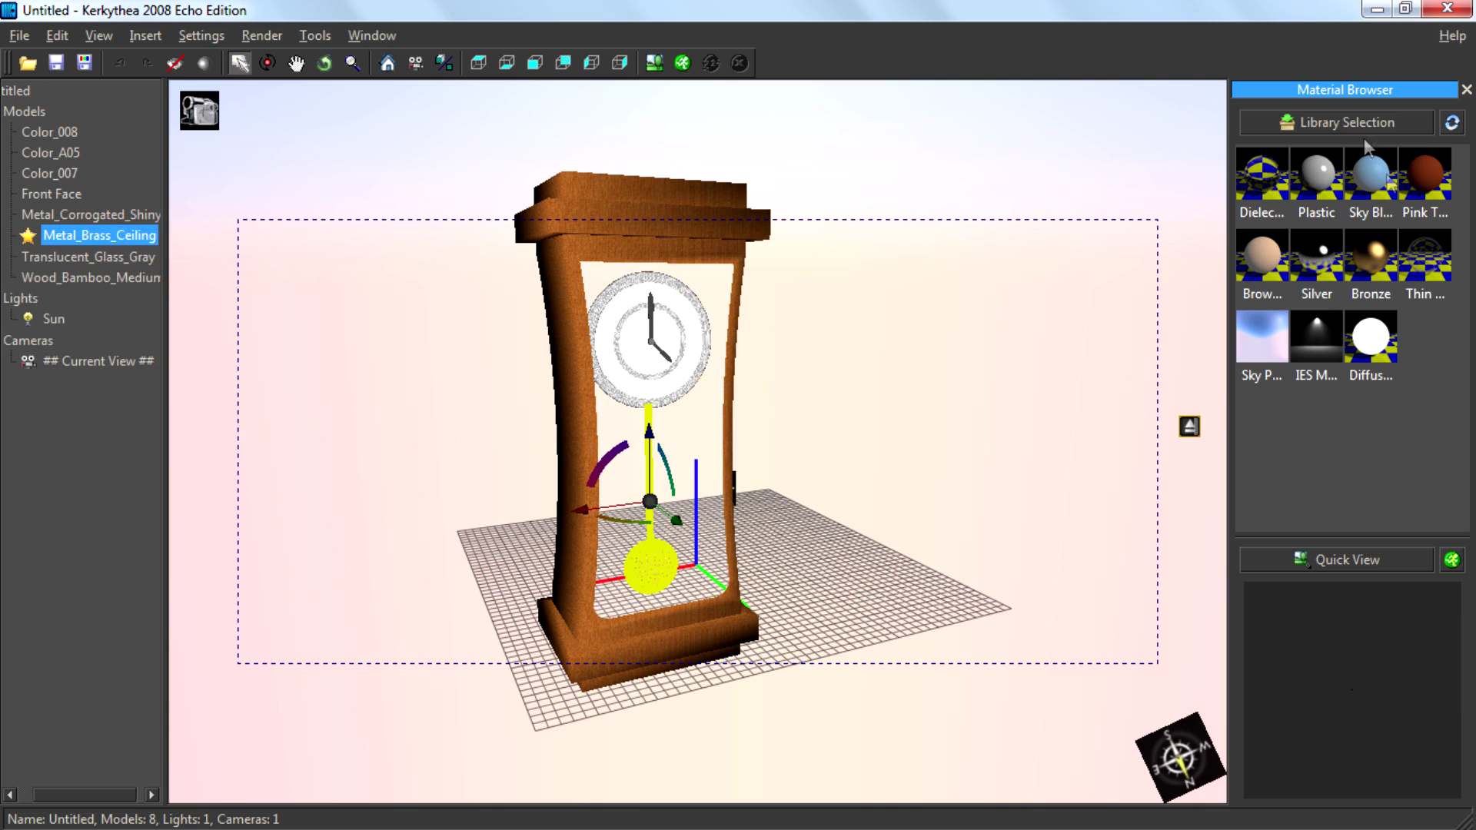
double_click(1380, 242)
click(685, 383)
click(875, 356)
Step: Load the metals material library and apply its Gold material to the clock face rings, Metal_Corrogated_Shiny
click(99, 215)
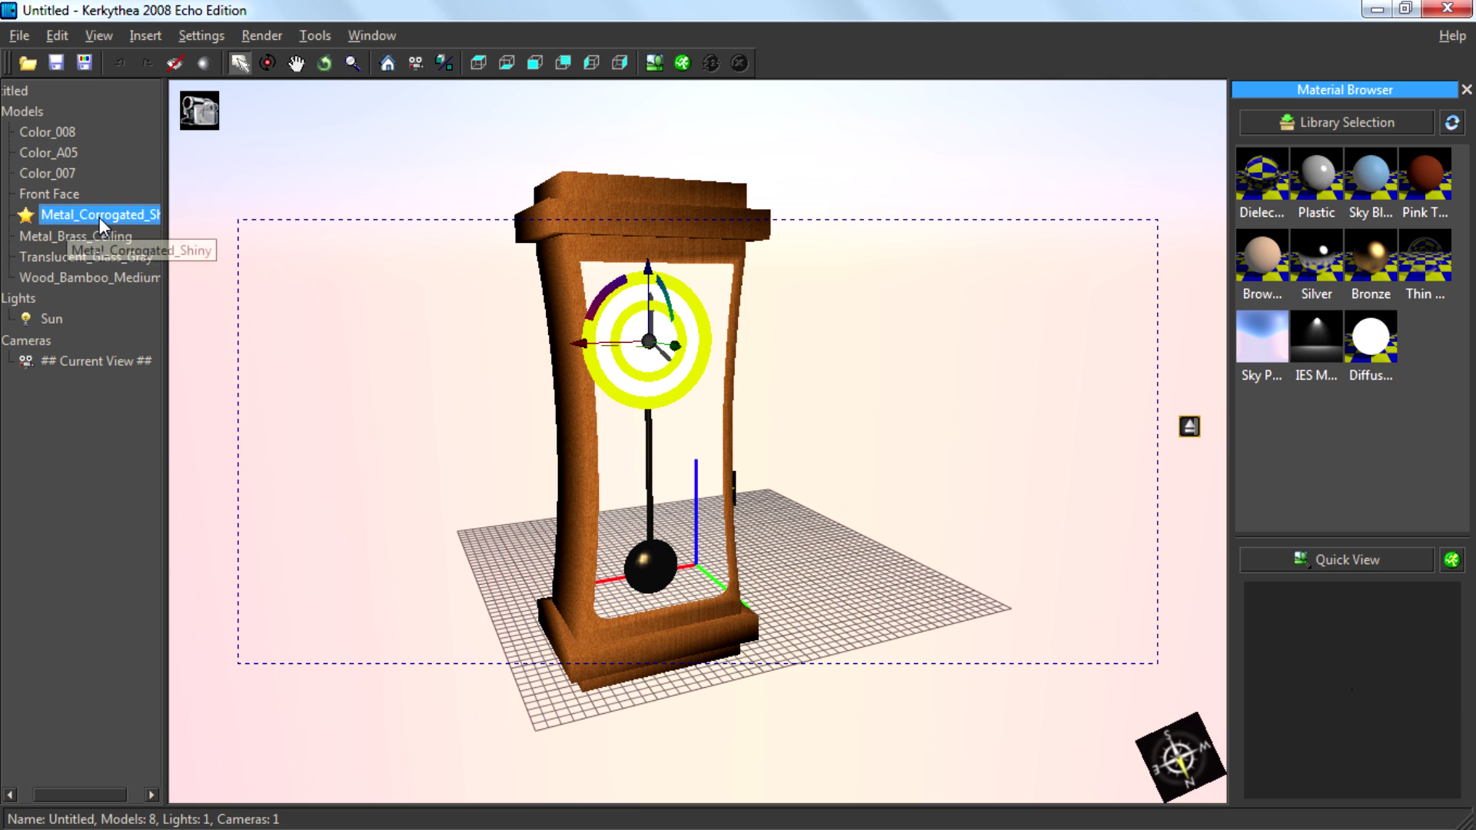
click(1370, 125)
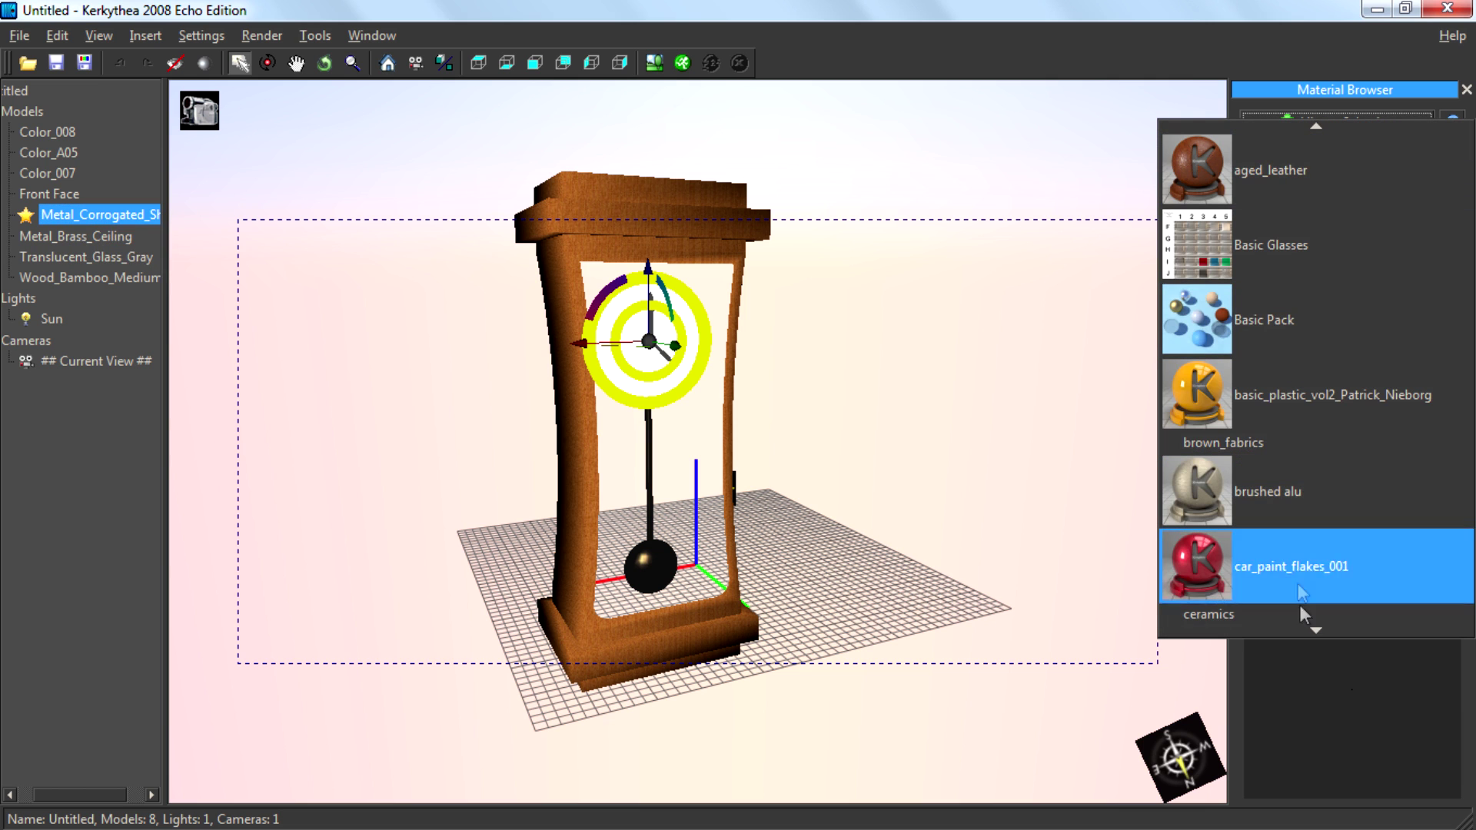
mouse_move(1312, 629)
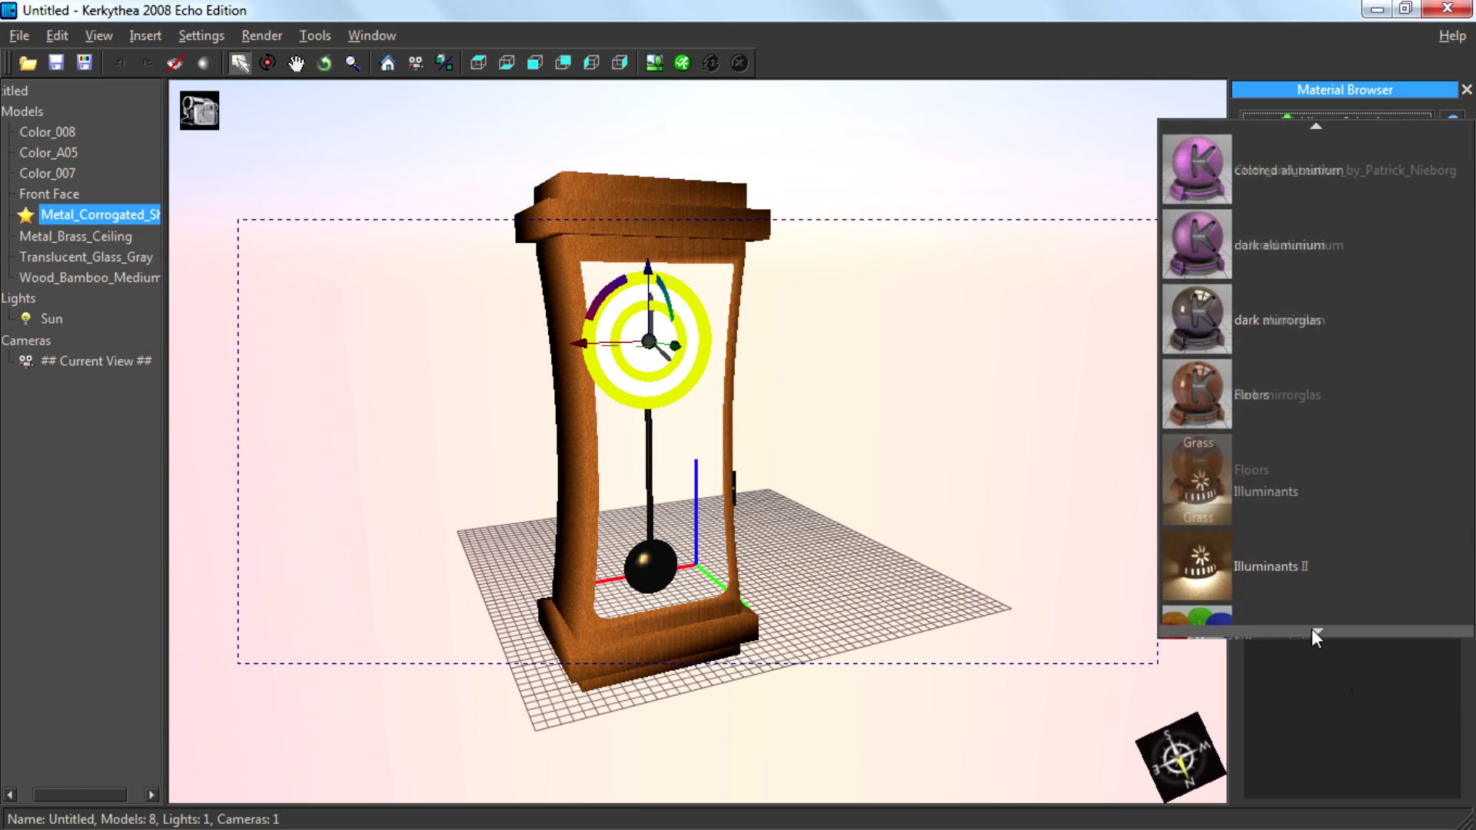
click(1264, 321)
click(1324, 182)
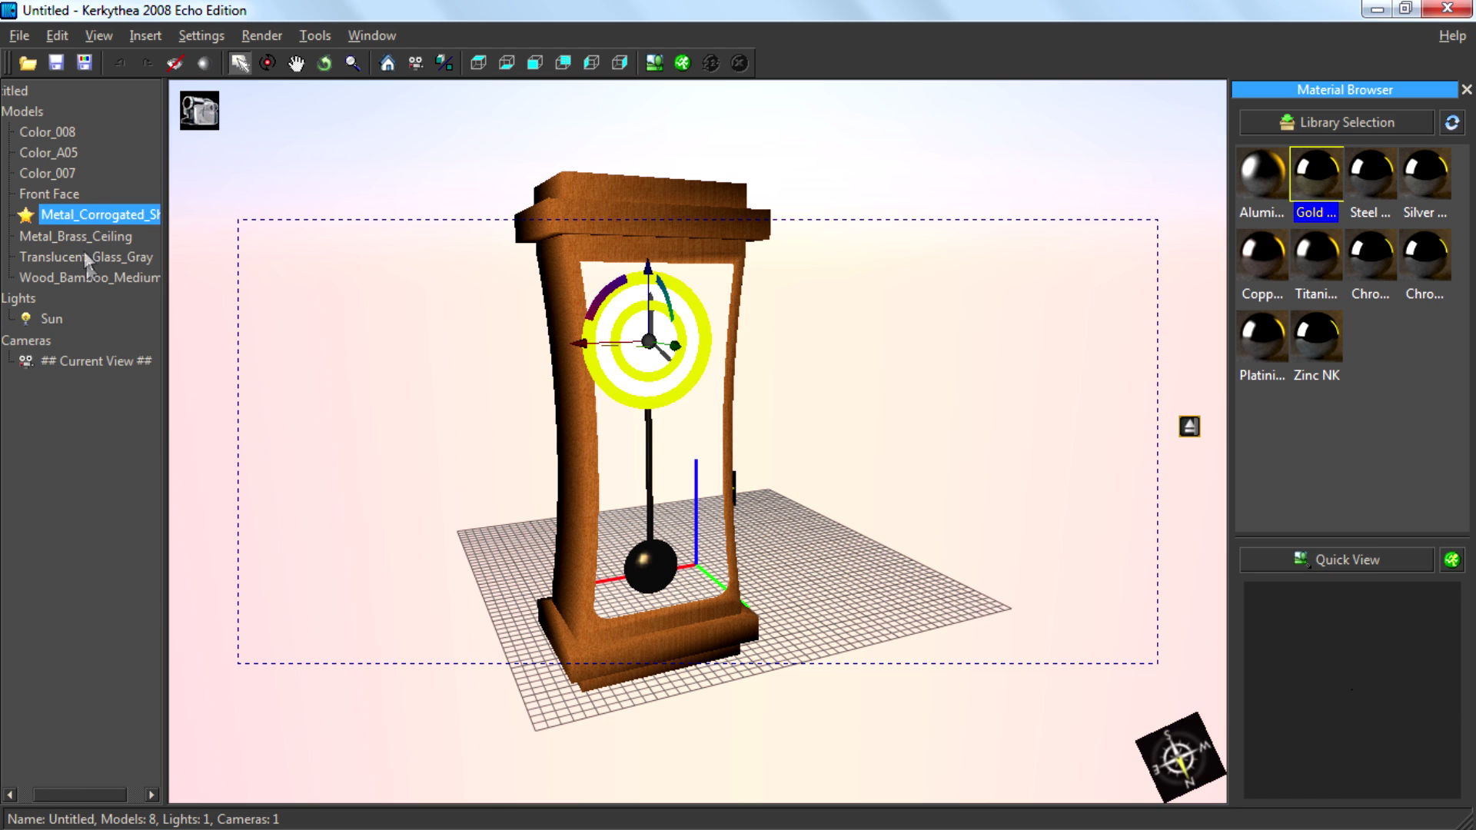
Step: Select the hour numerals' model Color_A05 and apply an orange plastic from the basic_plastic_vol2_Patrick_Nieborg library
click(55, 173)
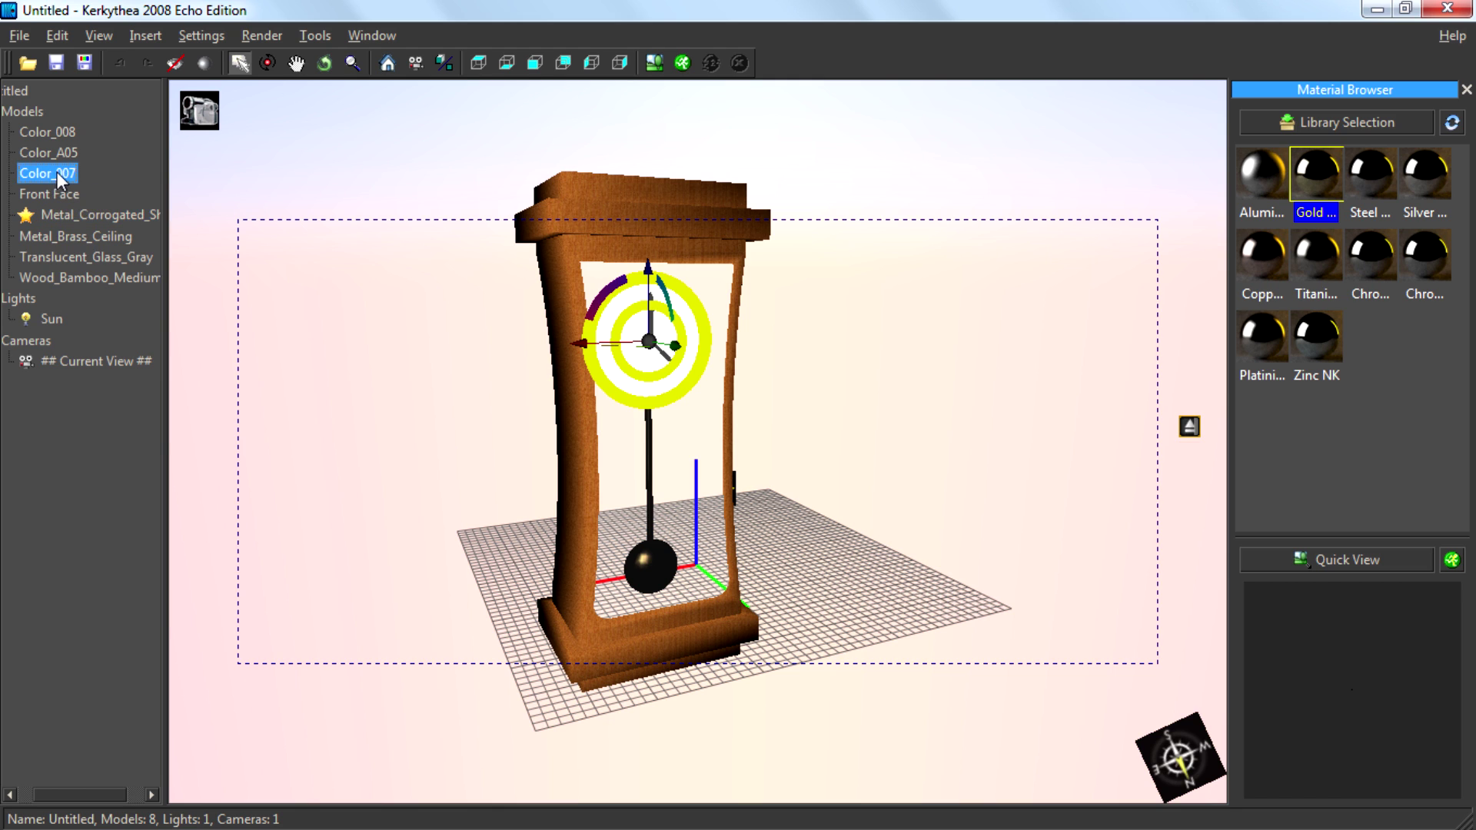
click(57, 216)
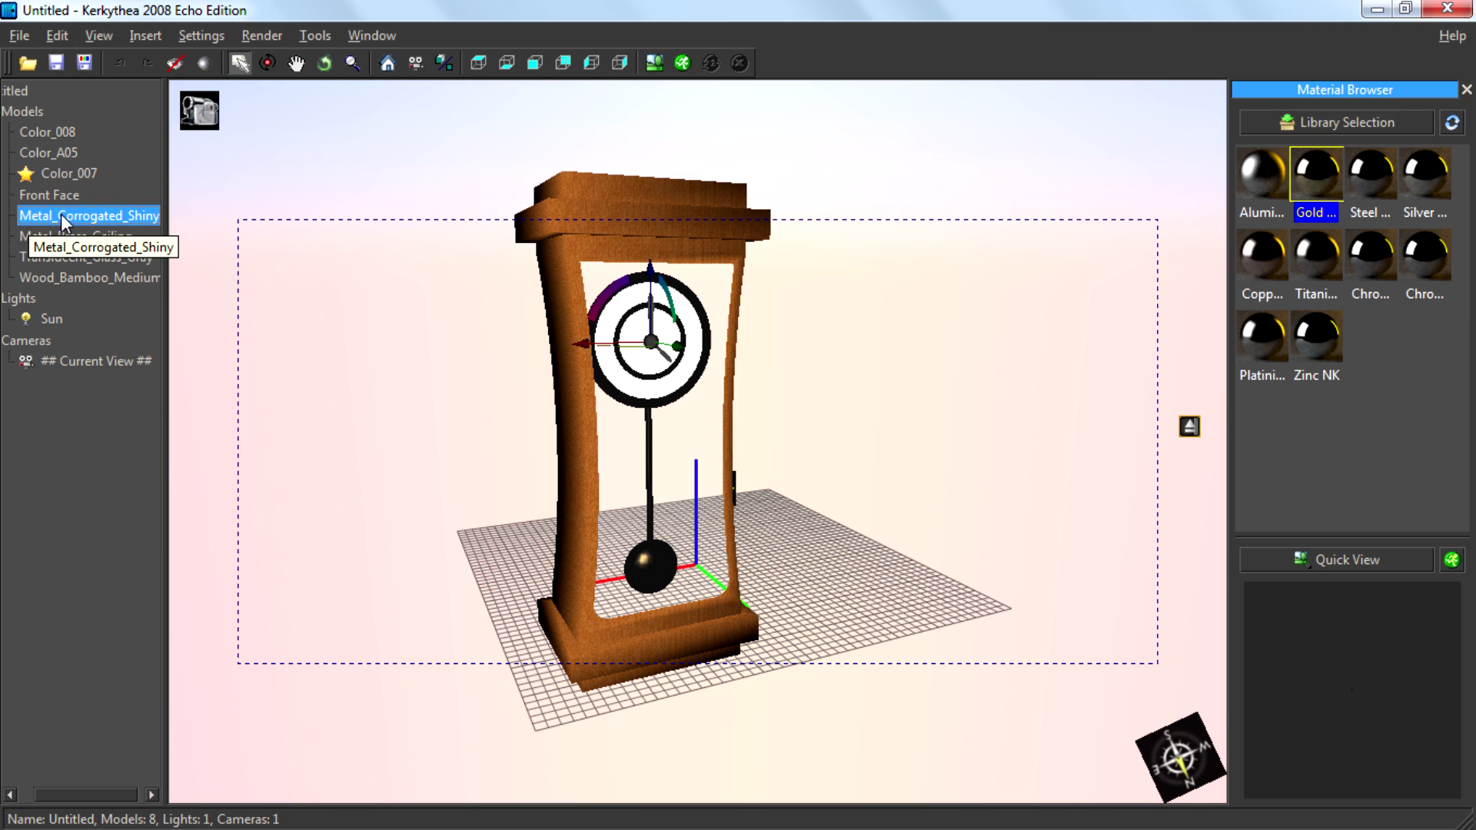
drag(62, 174, 67, 150)
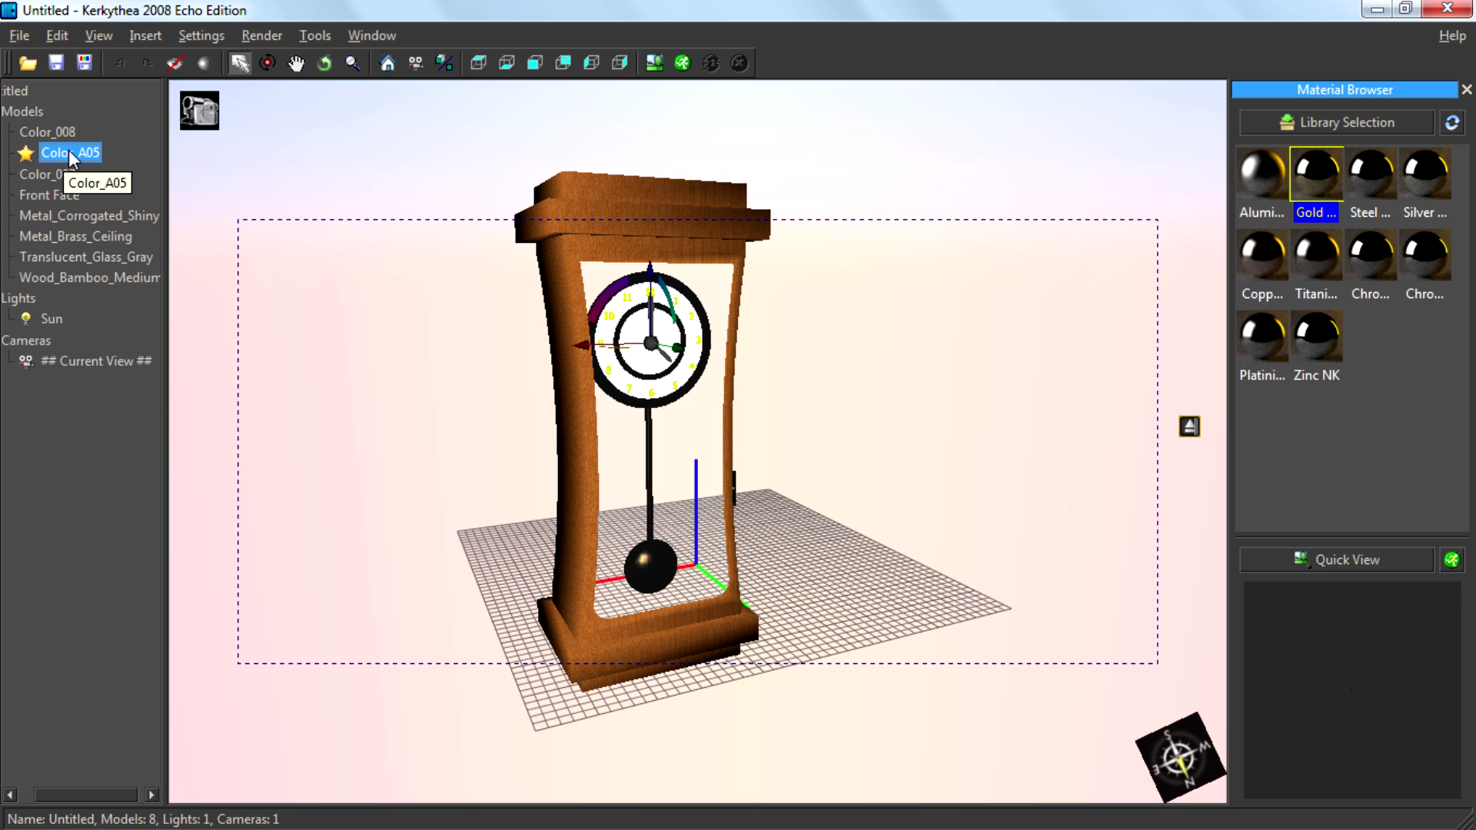
click(1333, 123)
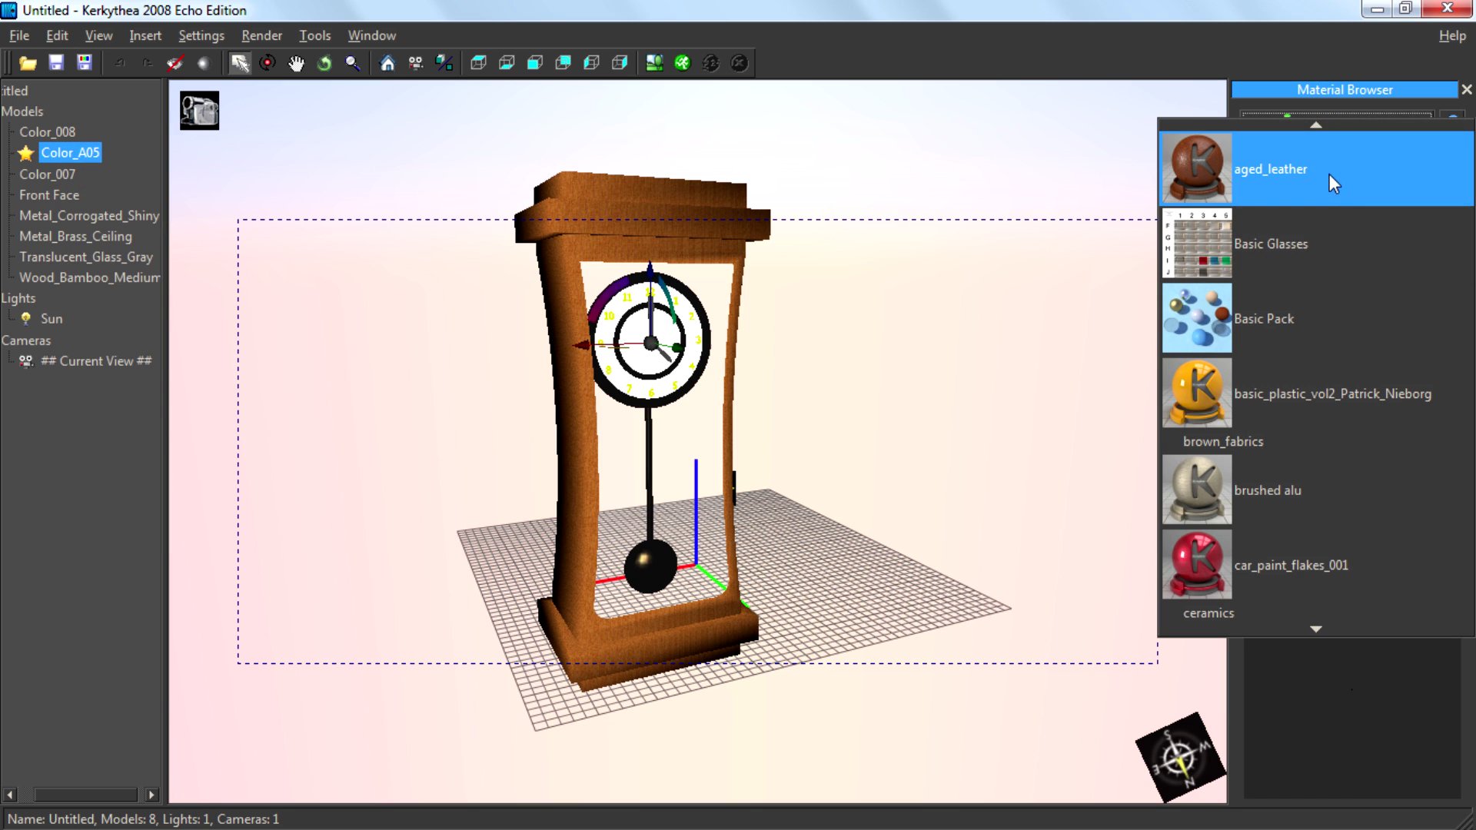
click(1316, 412)
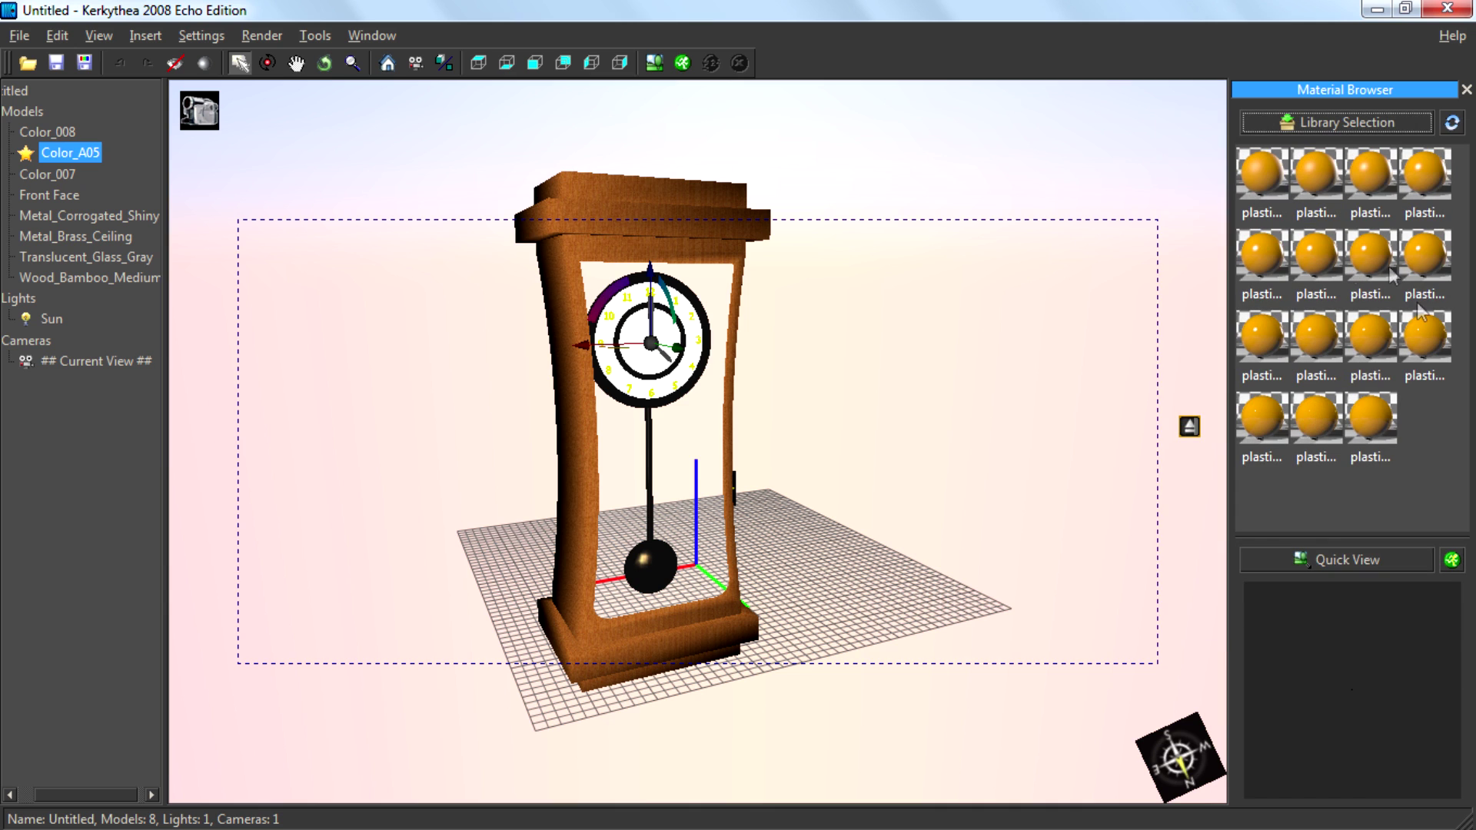
click(1332, 270)
click(1316, 283)
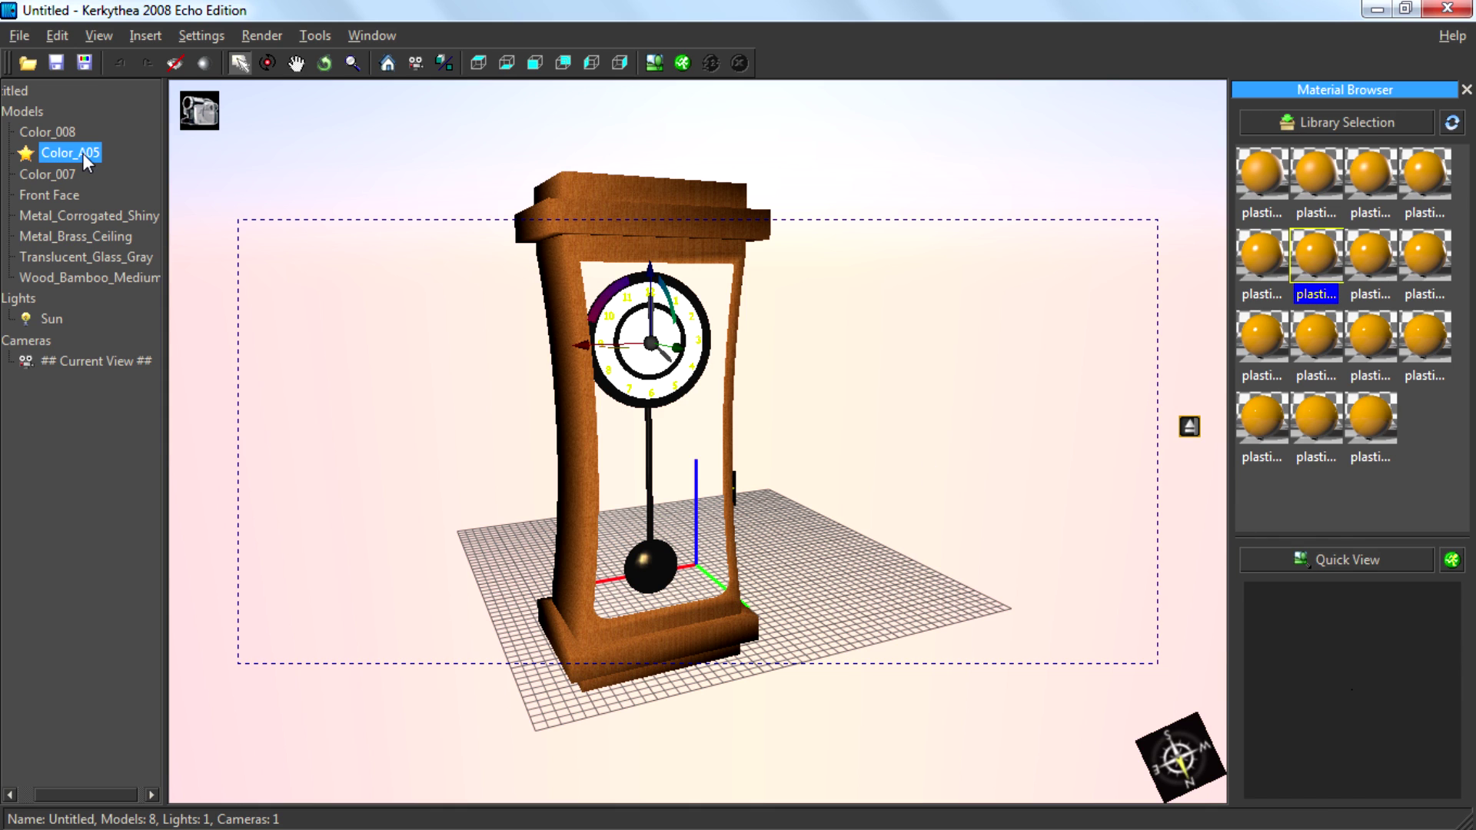
Step: Clear the selection of the clock hands, render the current view and display the rendered image in a maximized window
click(62, 133)
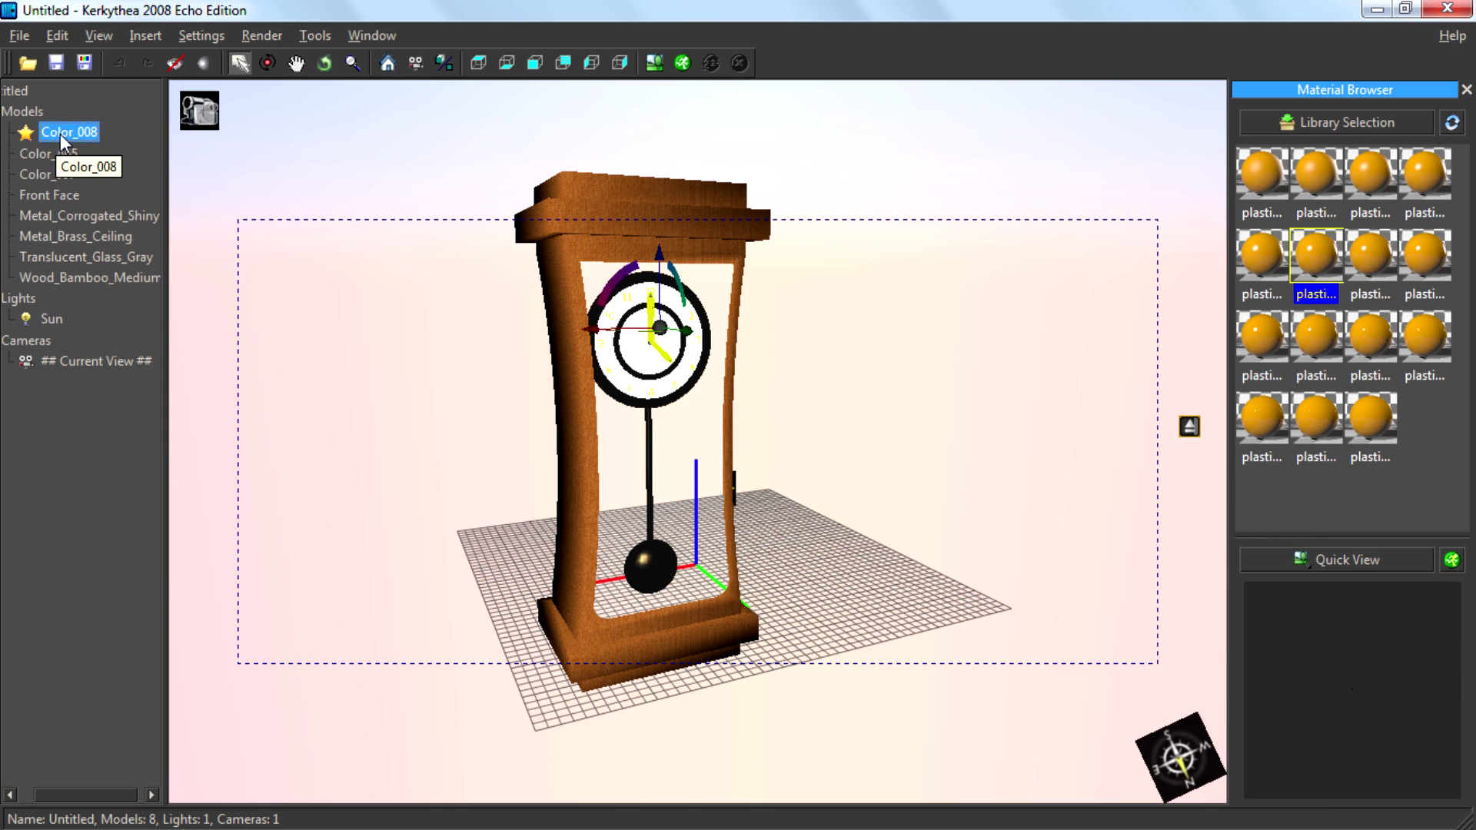
click(63, 135)
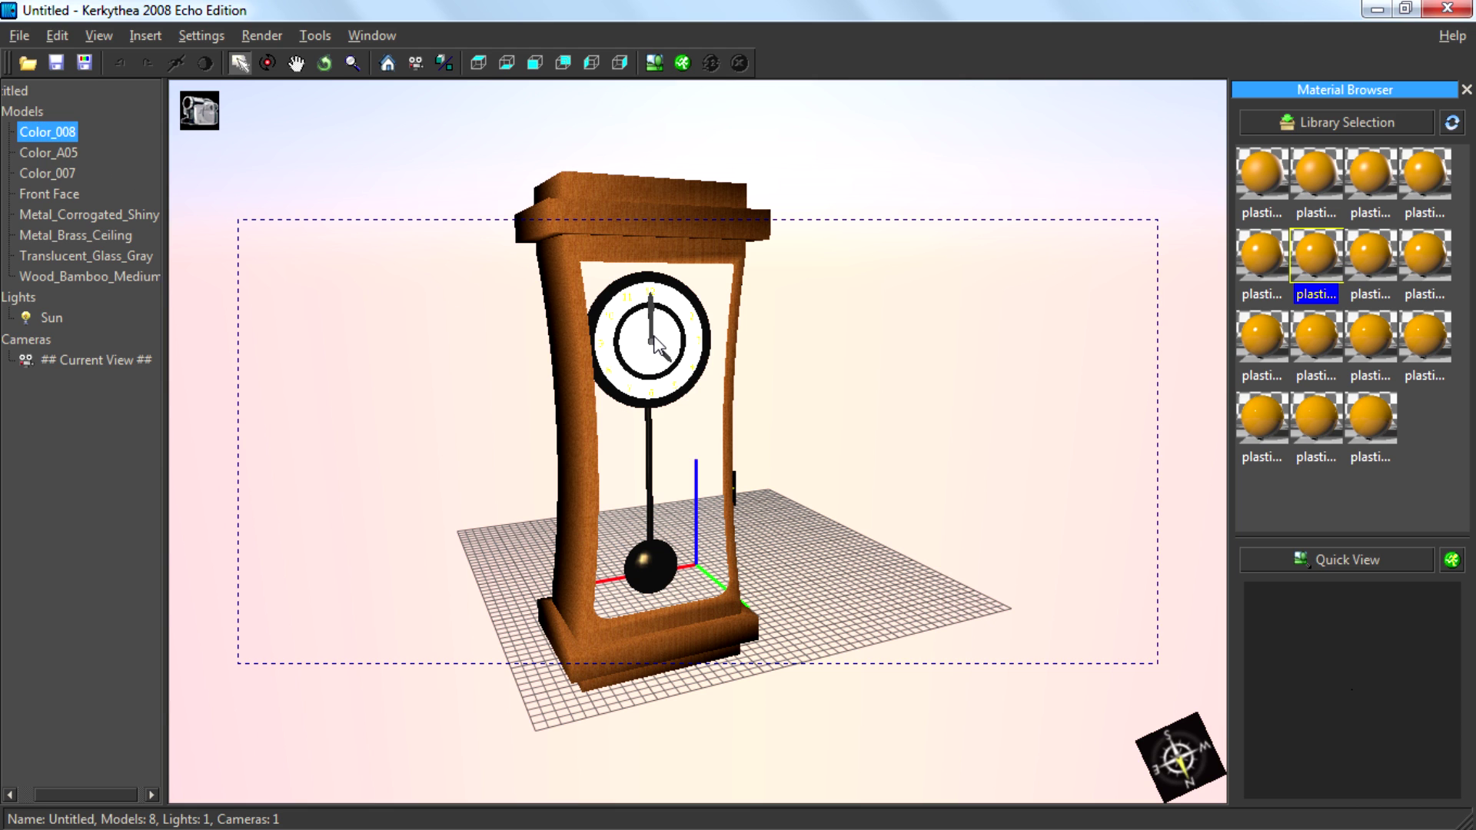
click(681, 64)
click(778, 369)
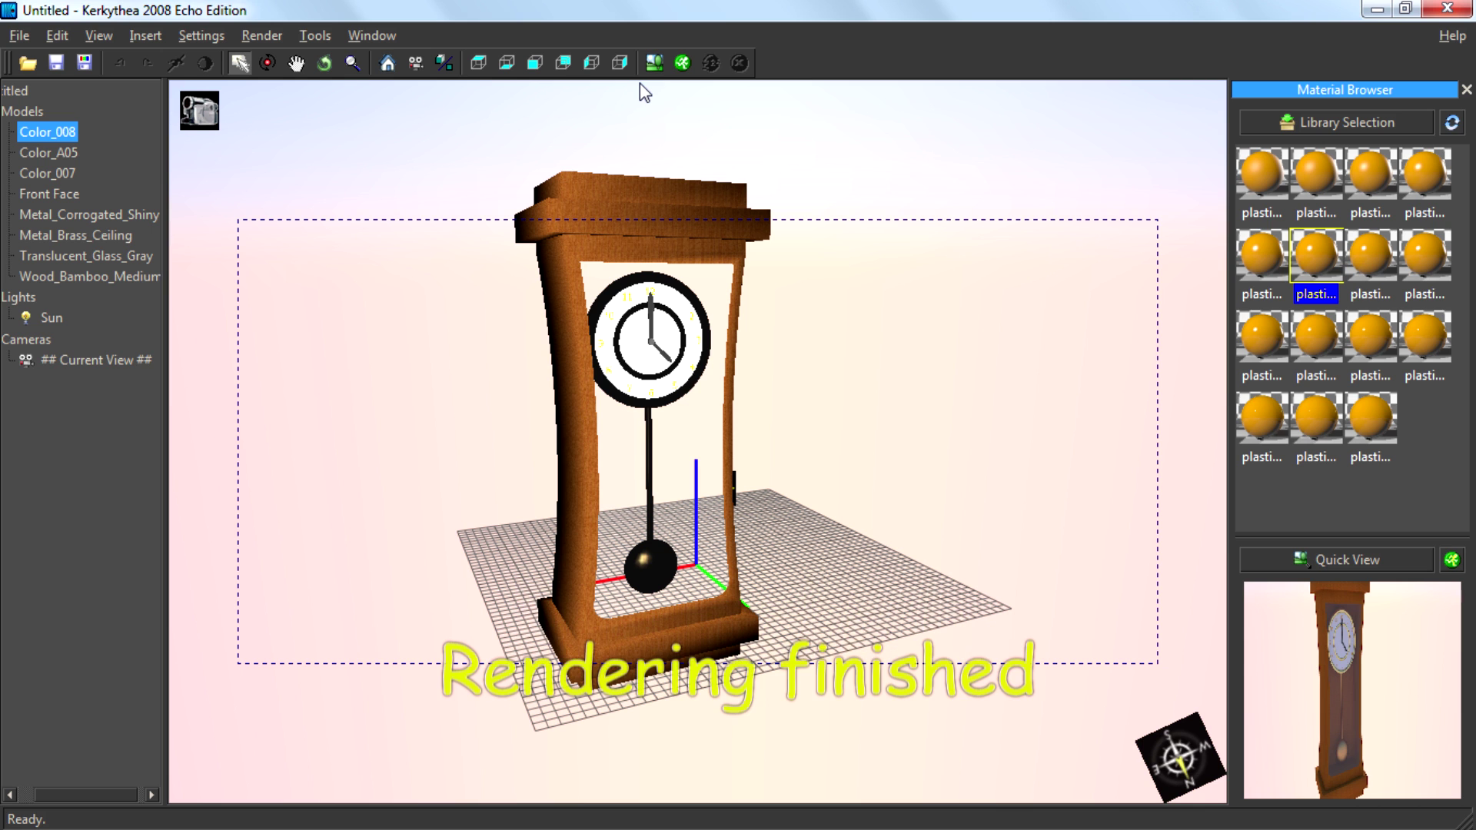
click(654, 62)
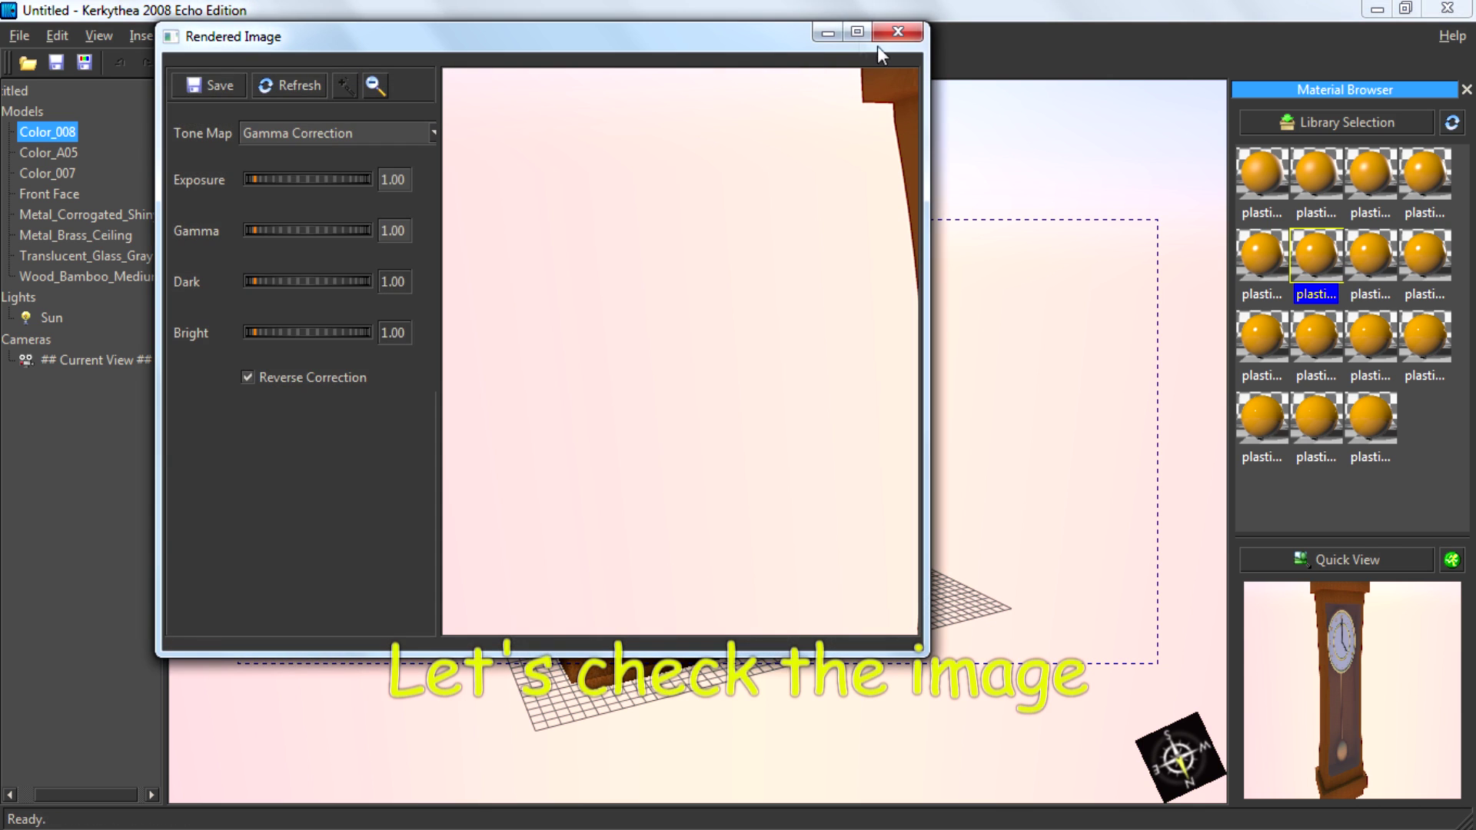
double_click(851, 35)
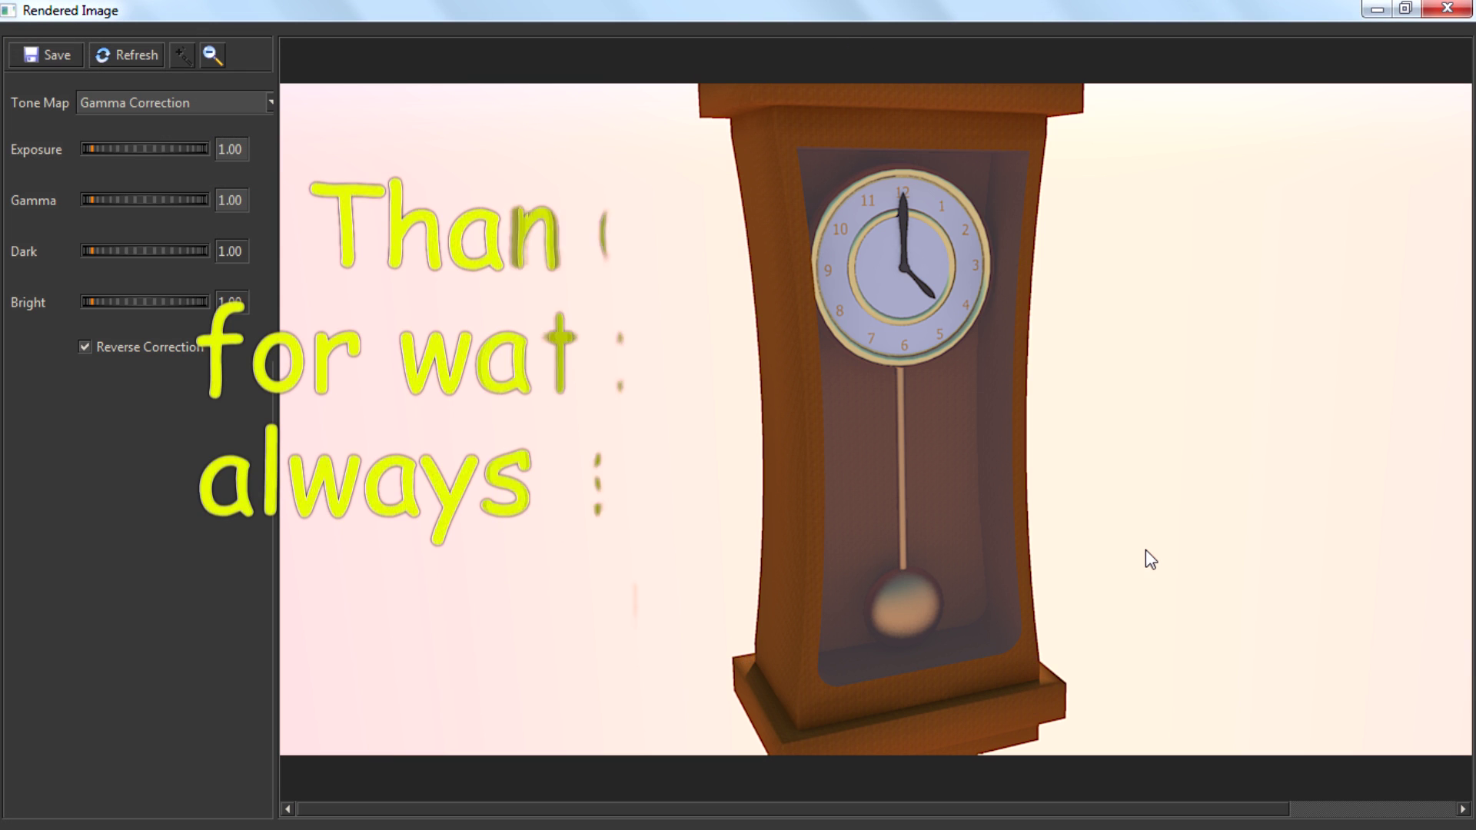